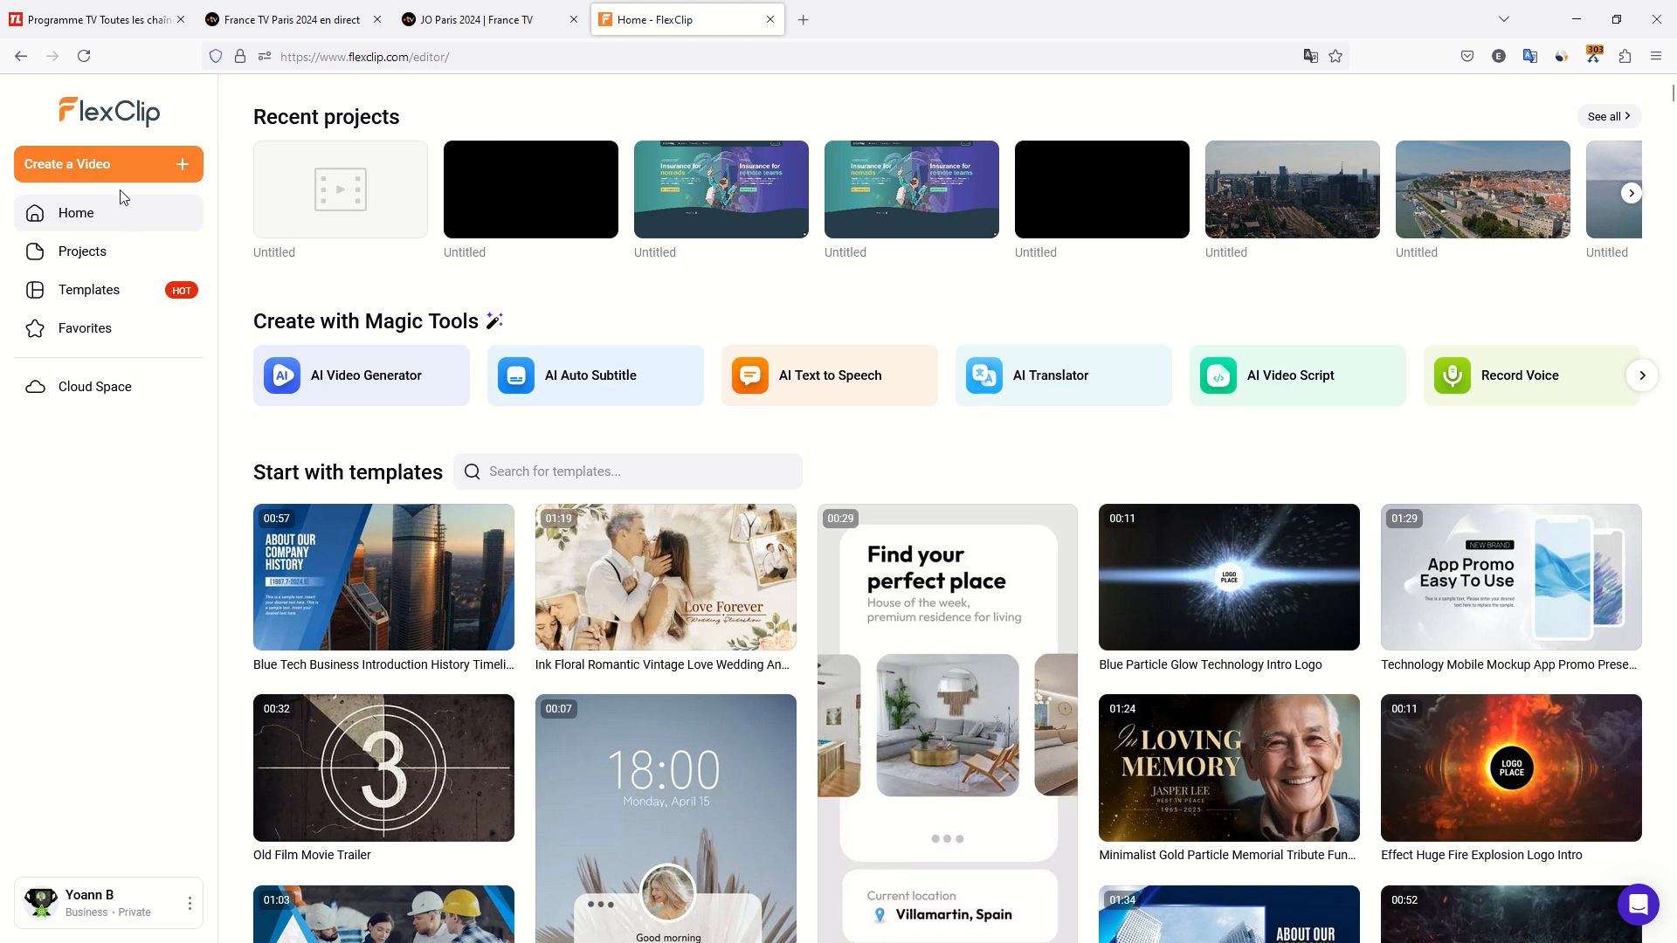
Create a 16:9 video project and import the regarder-france-tv MP4 video from the Downloads folder.
left_click(177, 166)
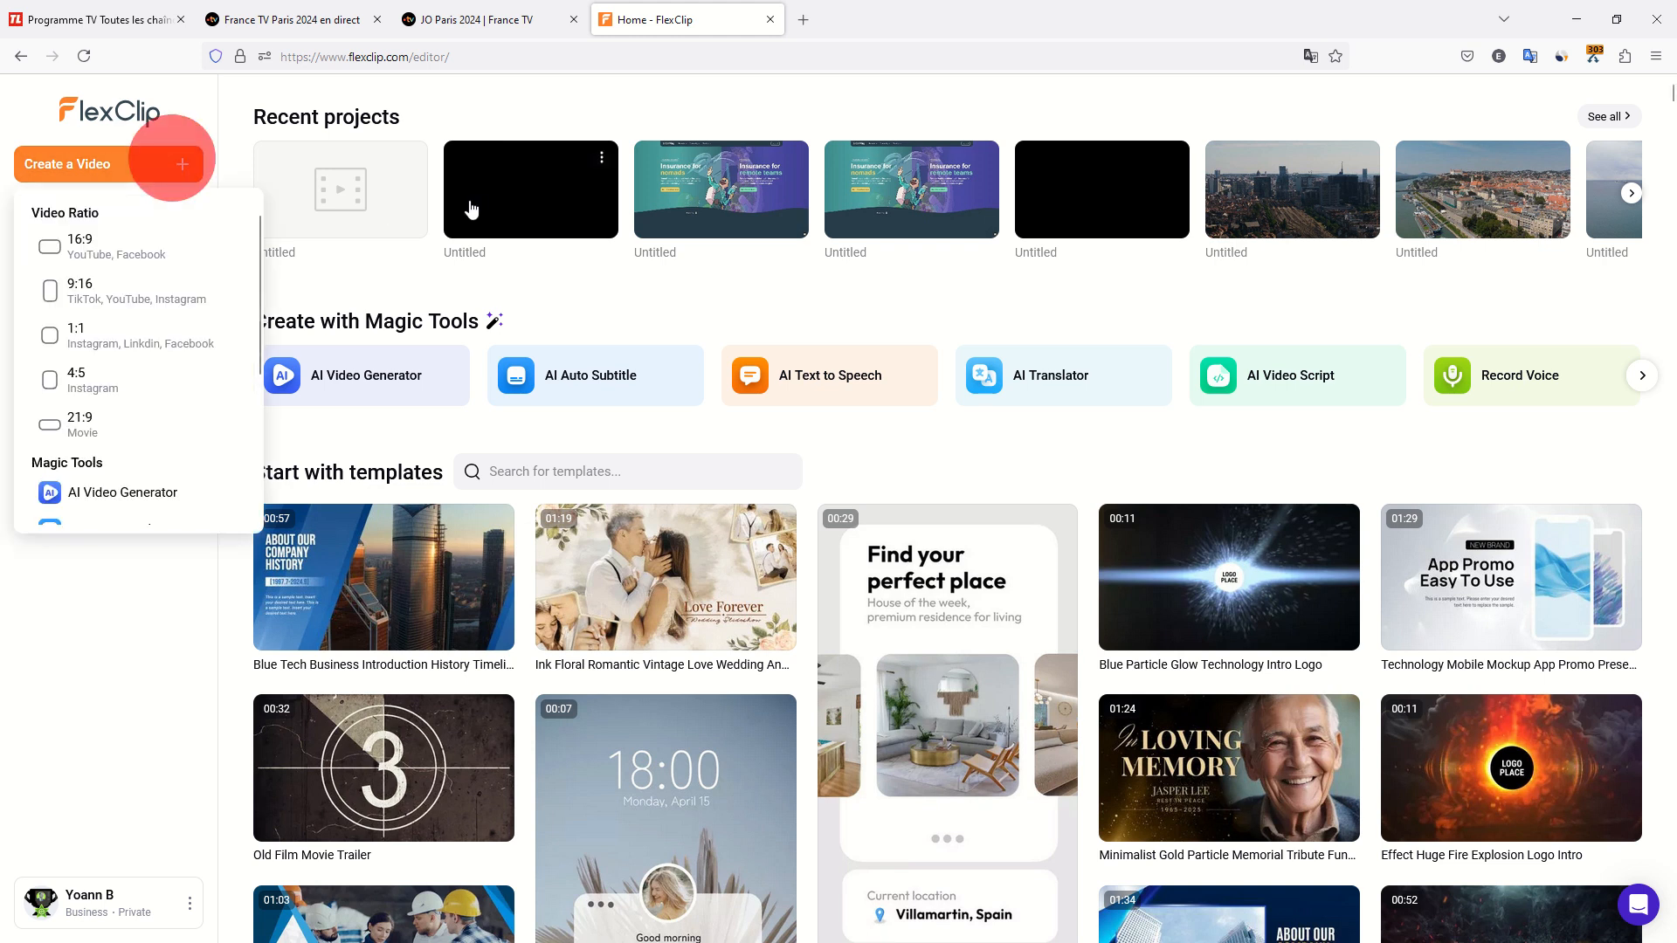
left_click(121, 253)
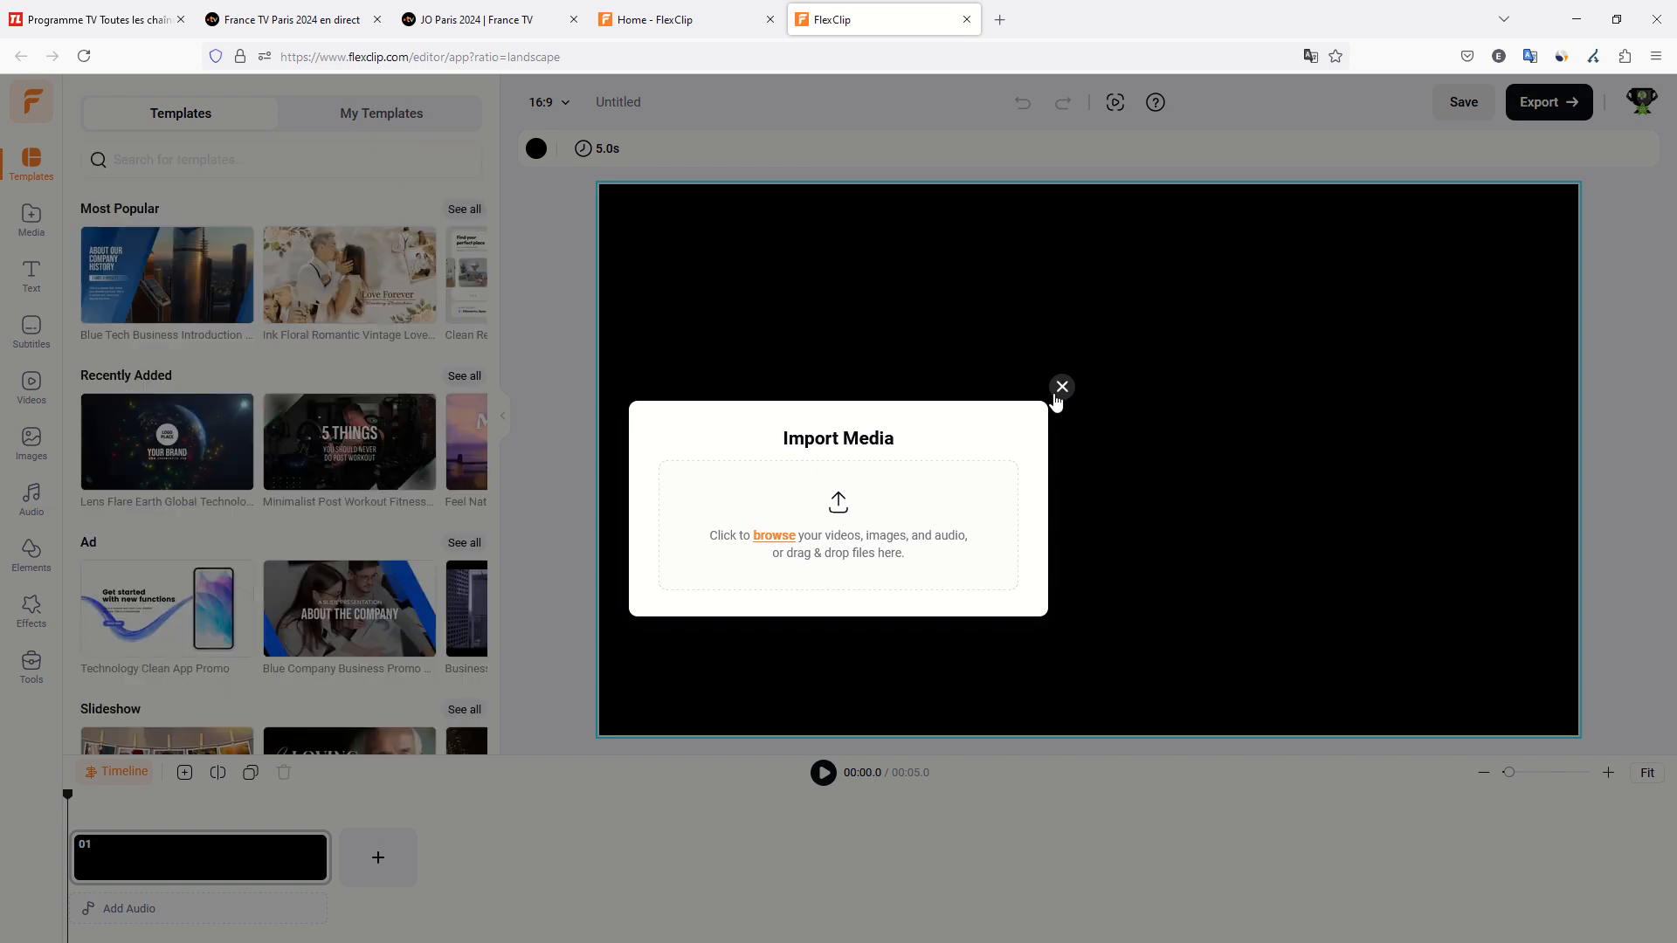
left_click(854, 509)
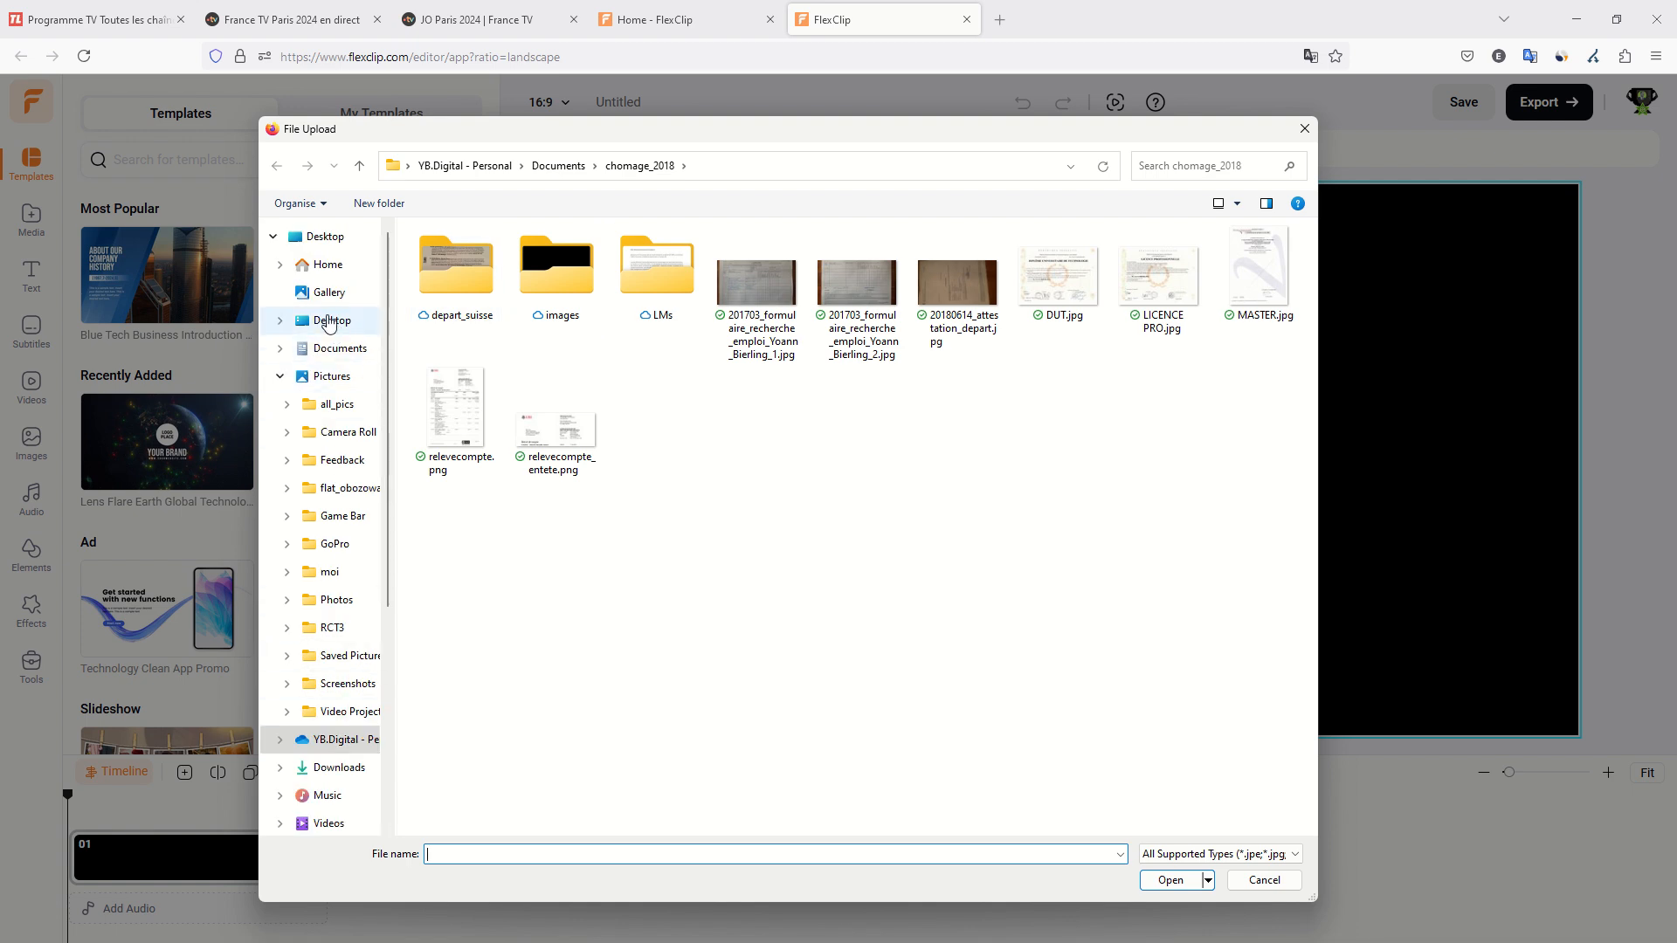
scroll(333, 356, "down", 4)
left_click(325, 427)
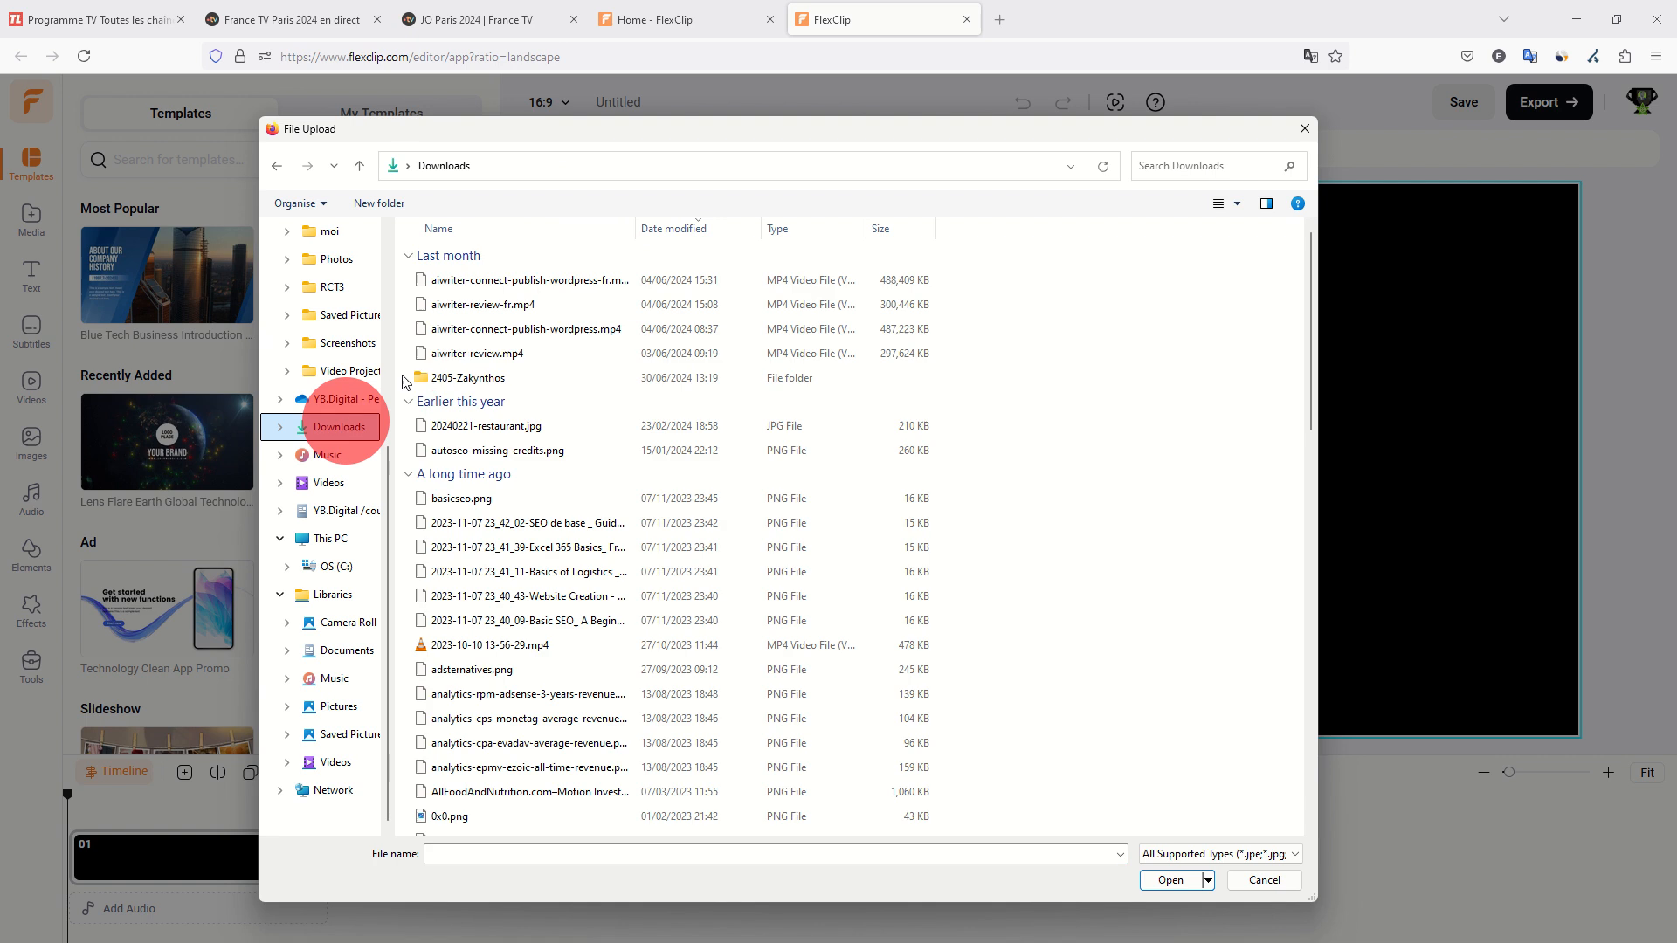
double_click(479, 281)
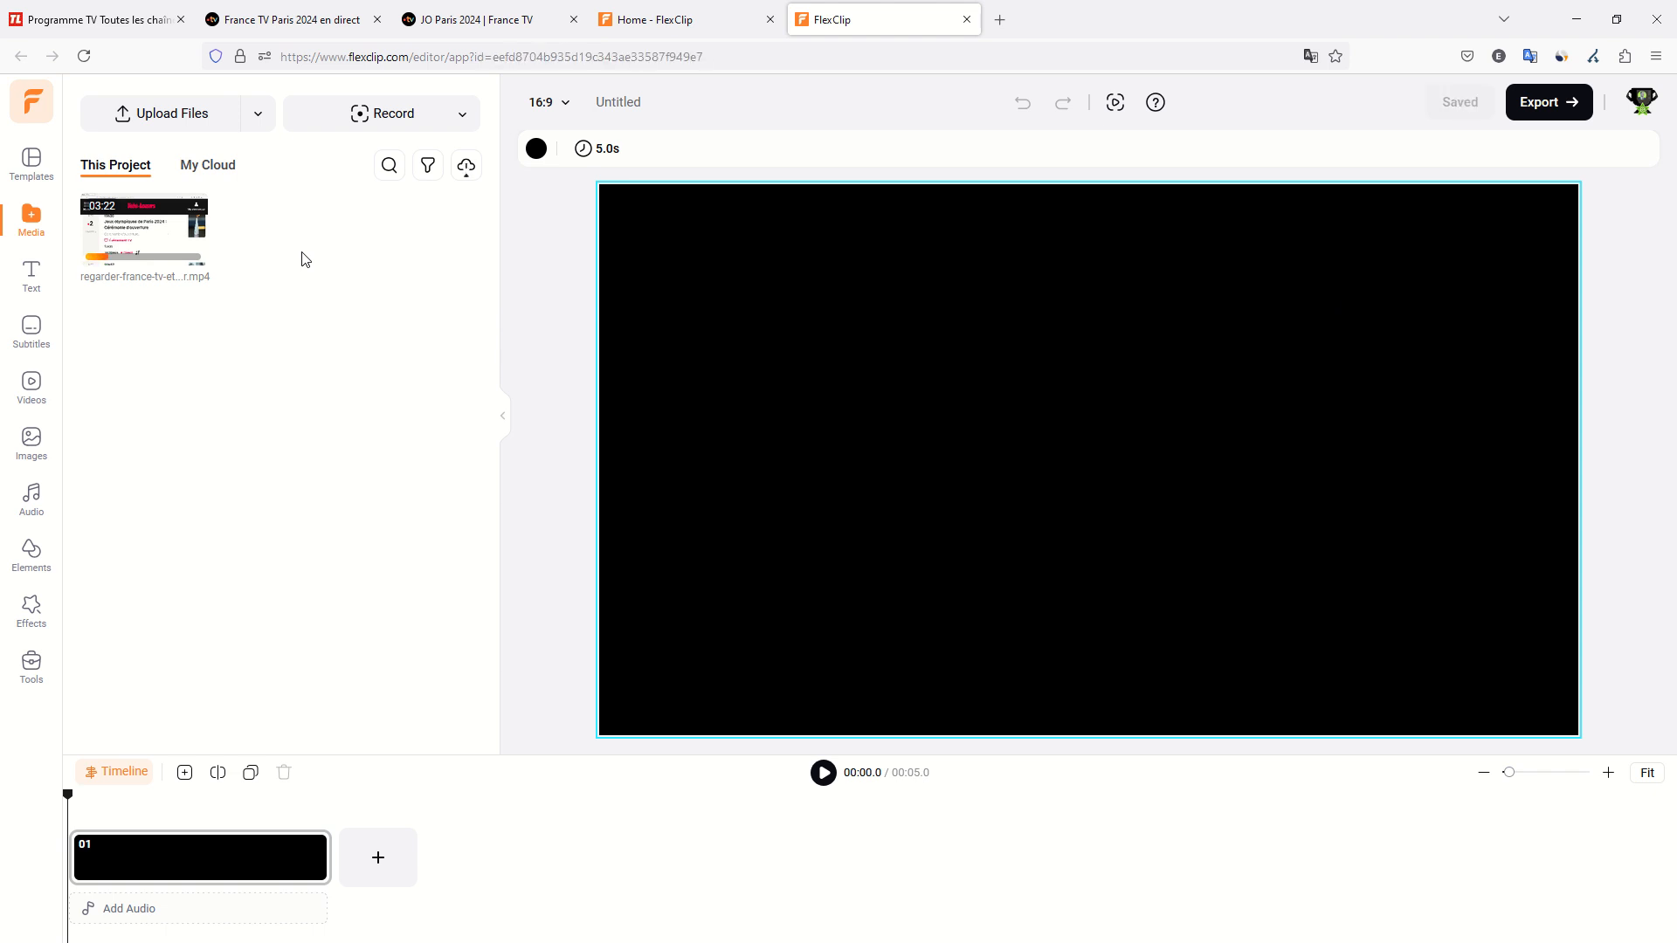
Add the imported regarder-france-tv video to the project's timeline.
mouse_move(175, 234)
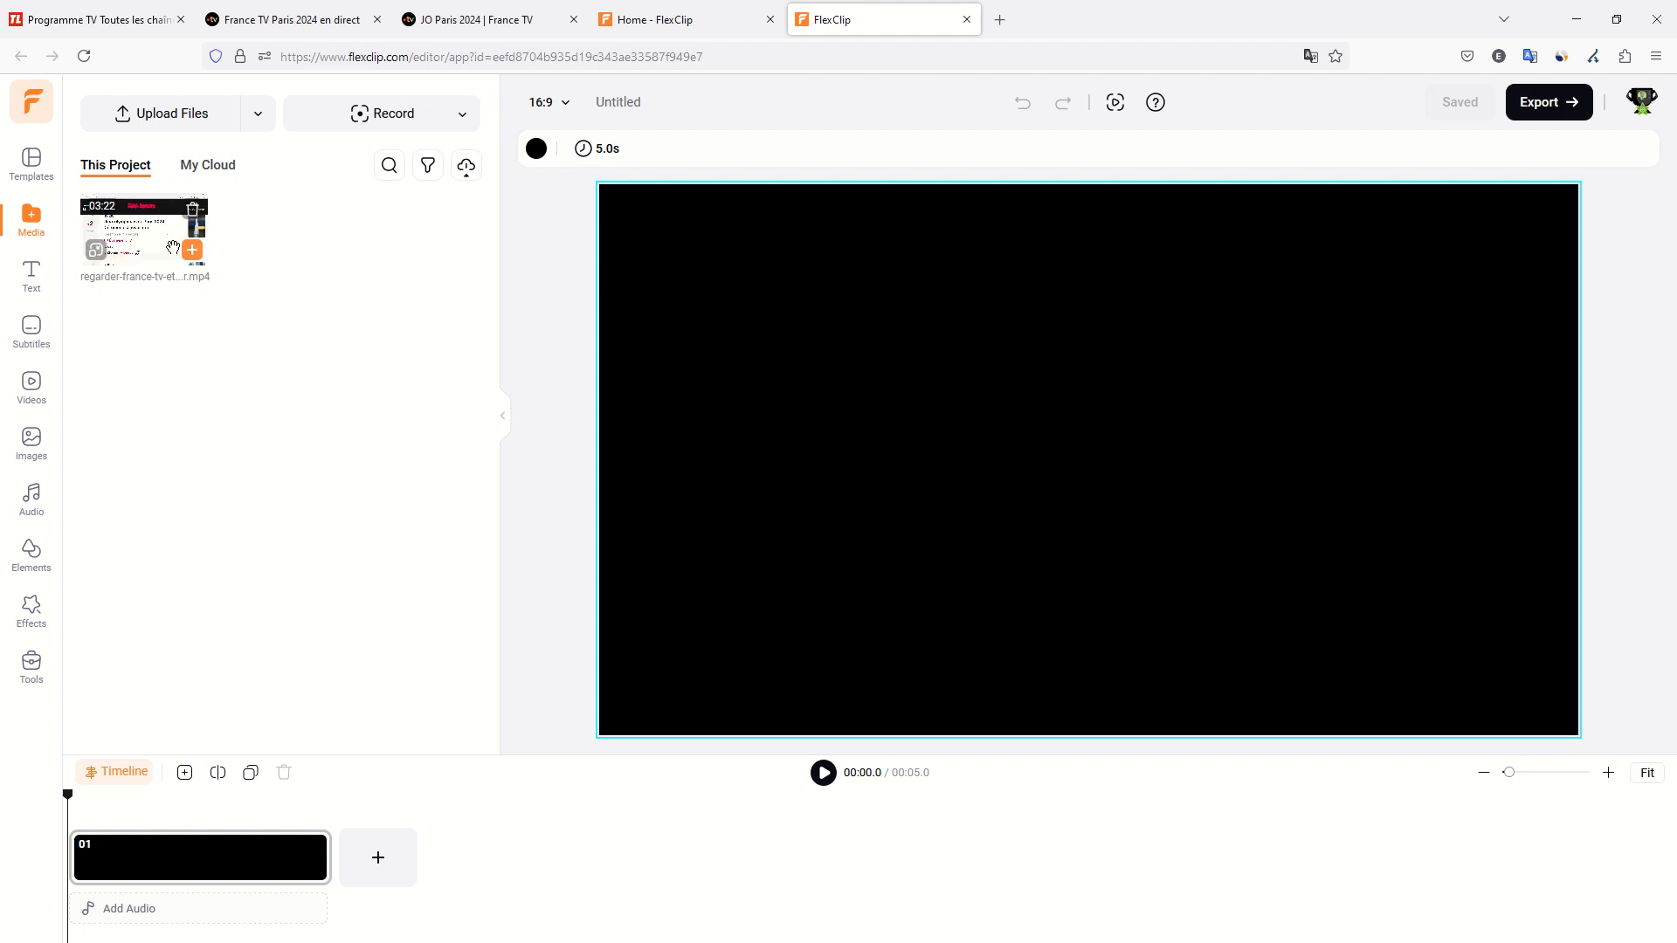
left_click_drag(151, 243, 197, 254)
left_click(196, 251)
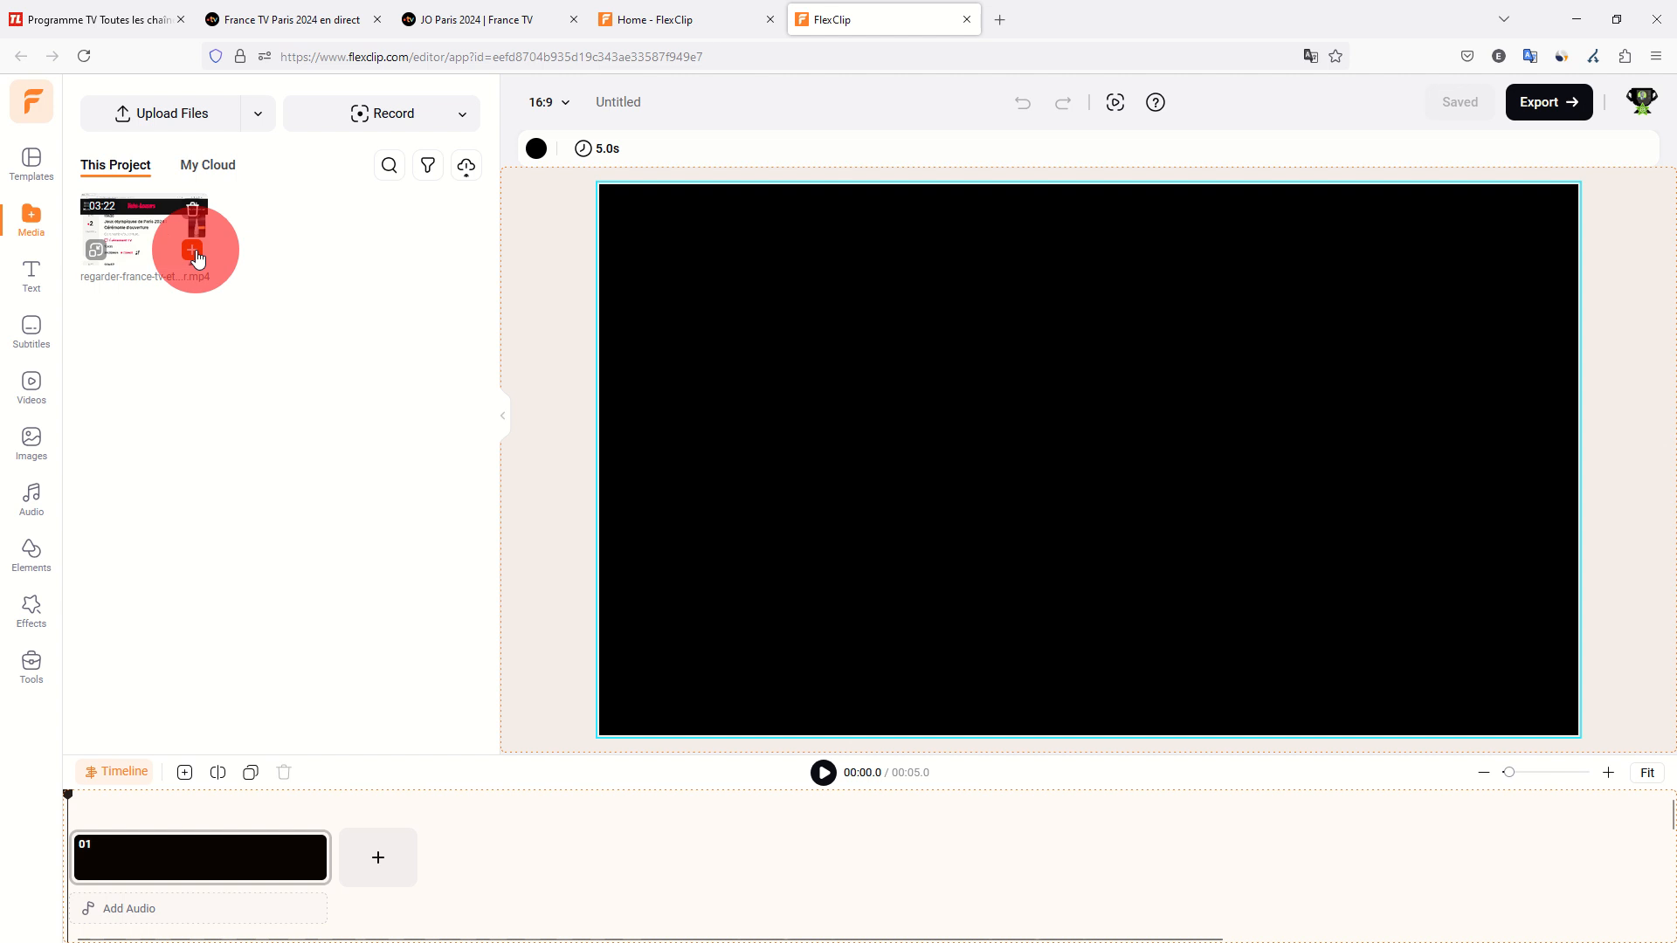
left_click(232, 451)
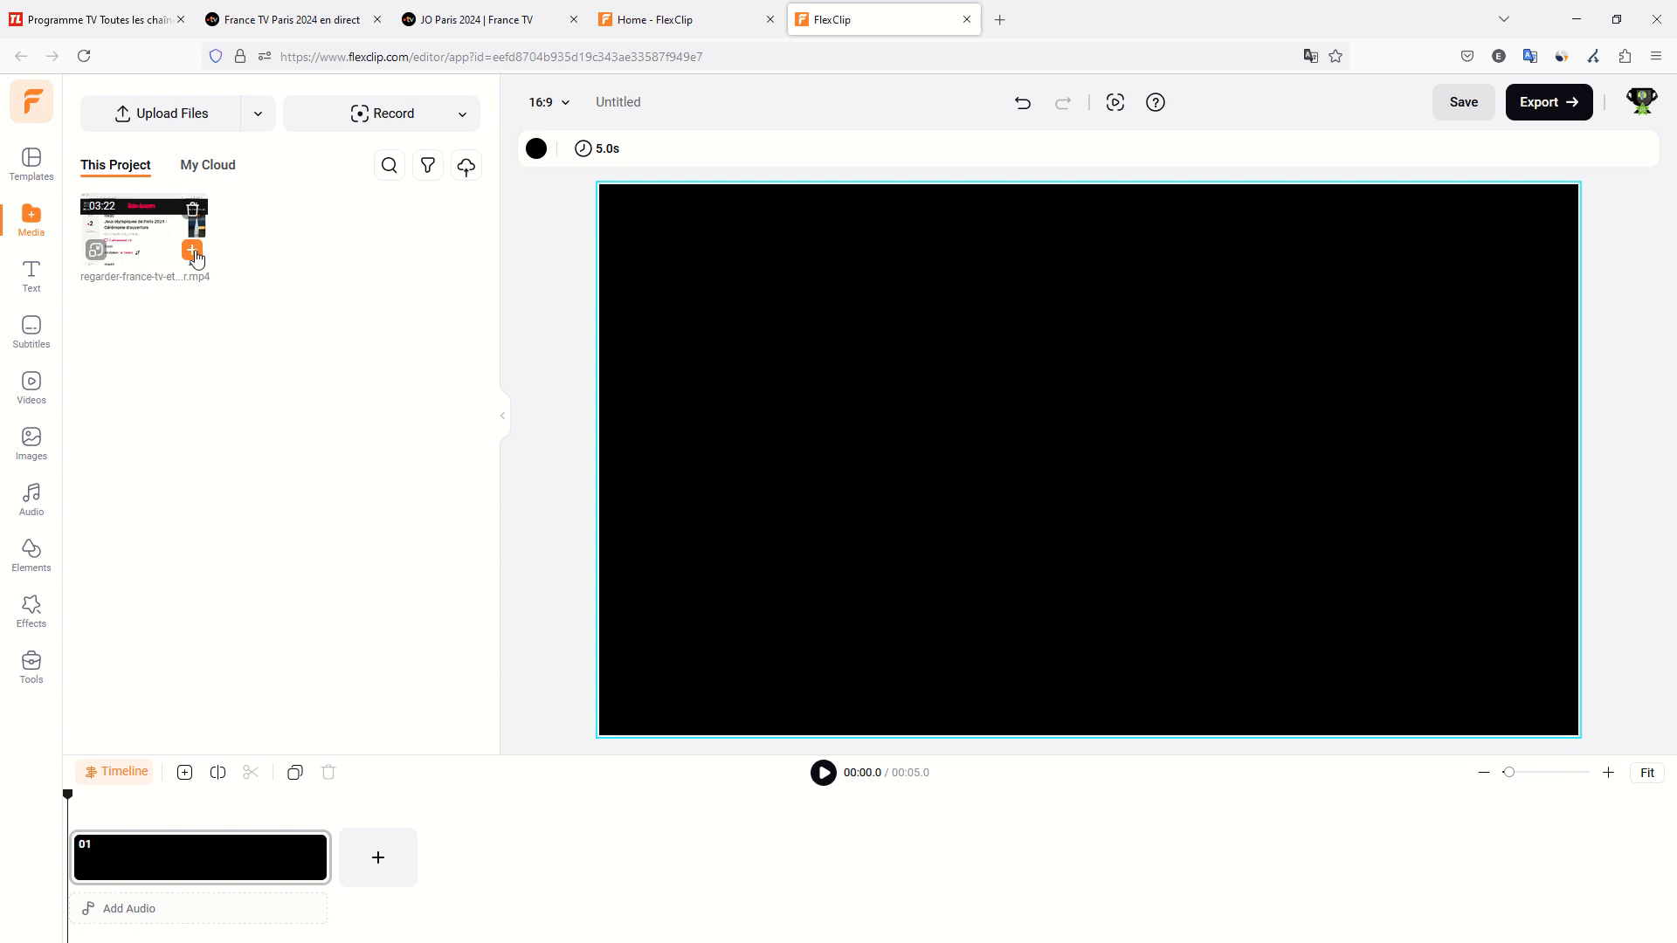
left_click(193, 251)
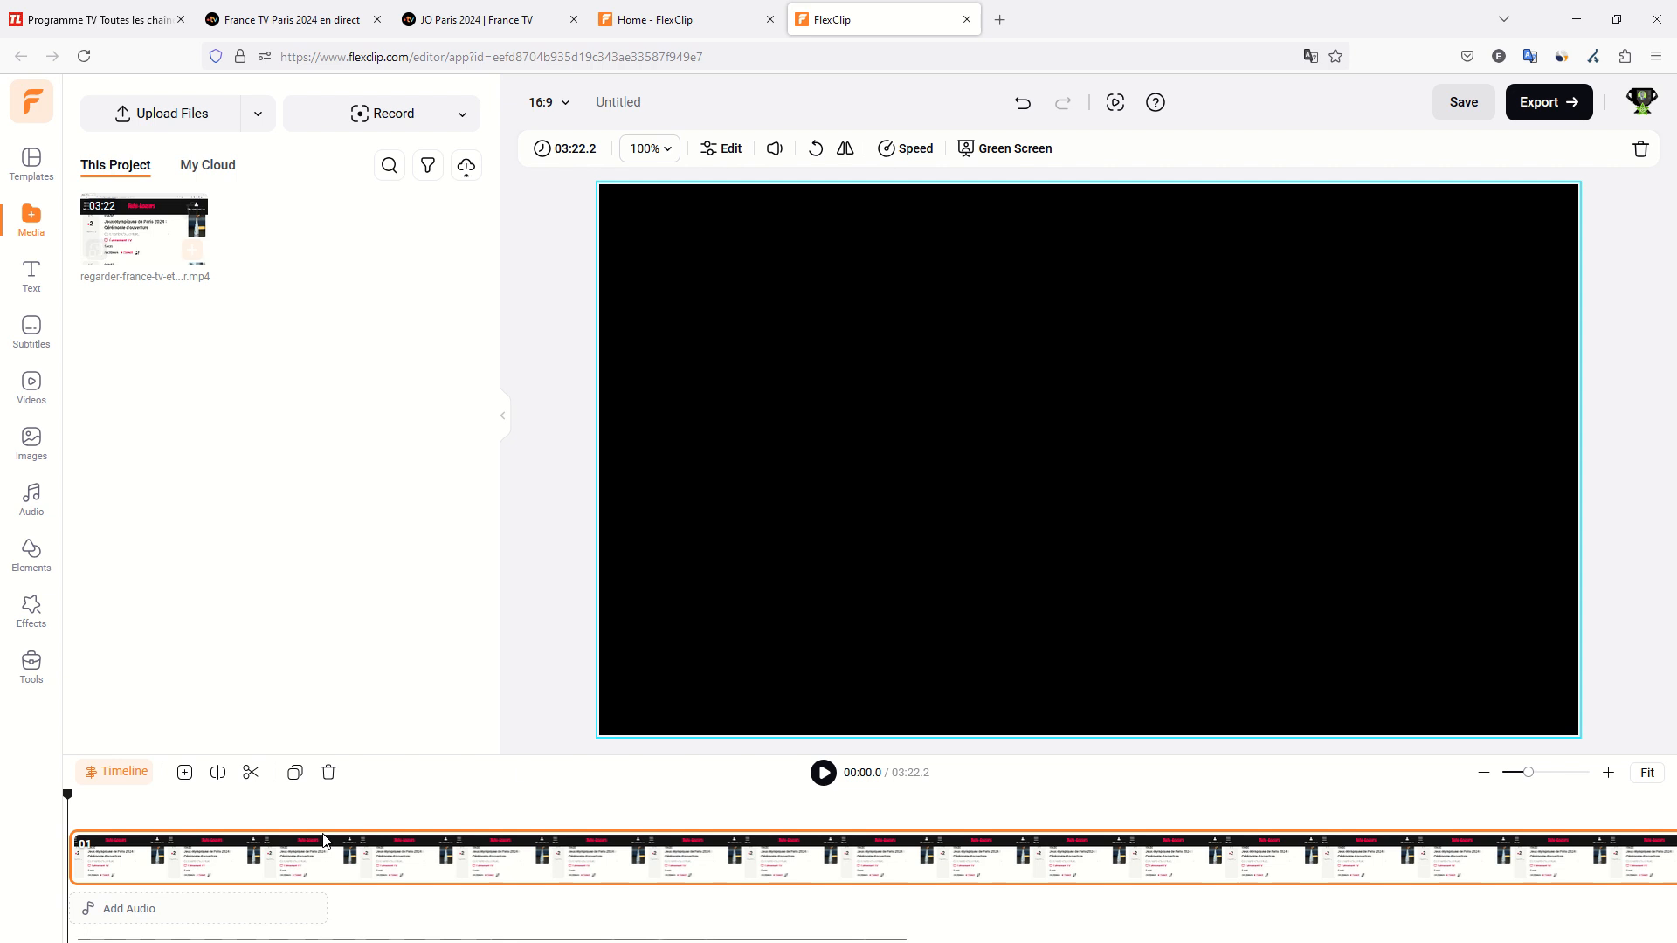
Generate AI auto subtitles for the video with French (France) as the original language, keeping all scene and audio content and the Black Bar style.
left_click(38, 345)
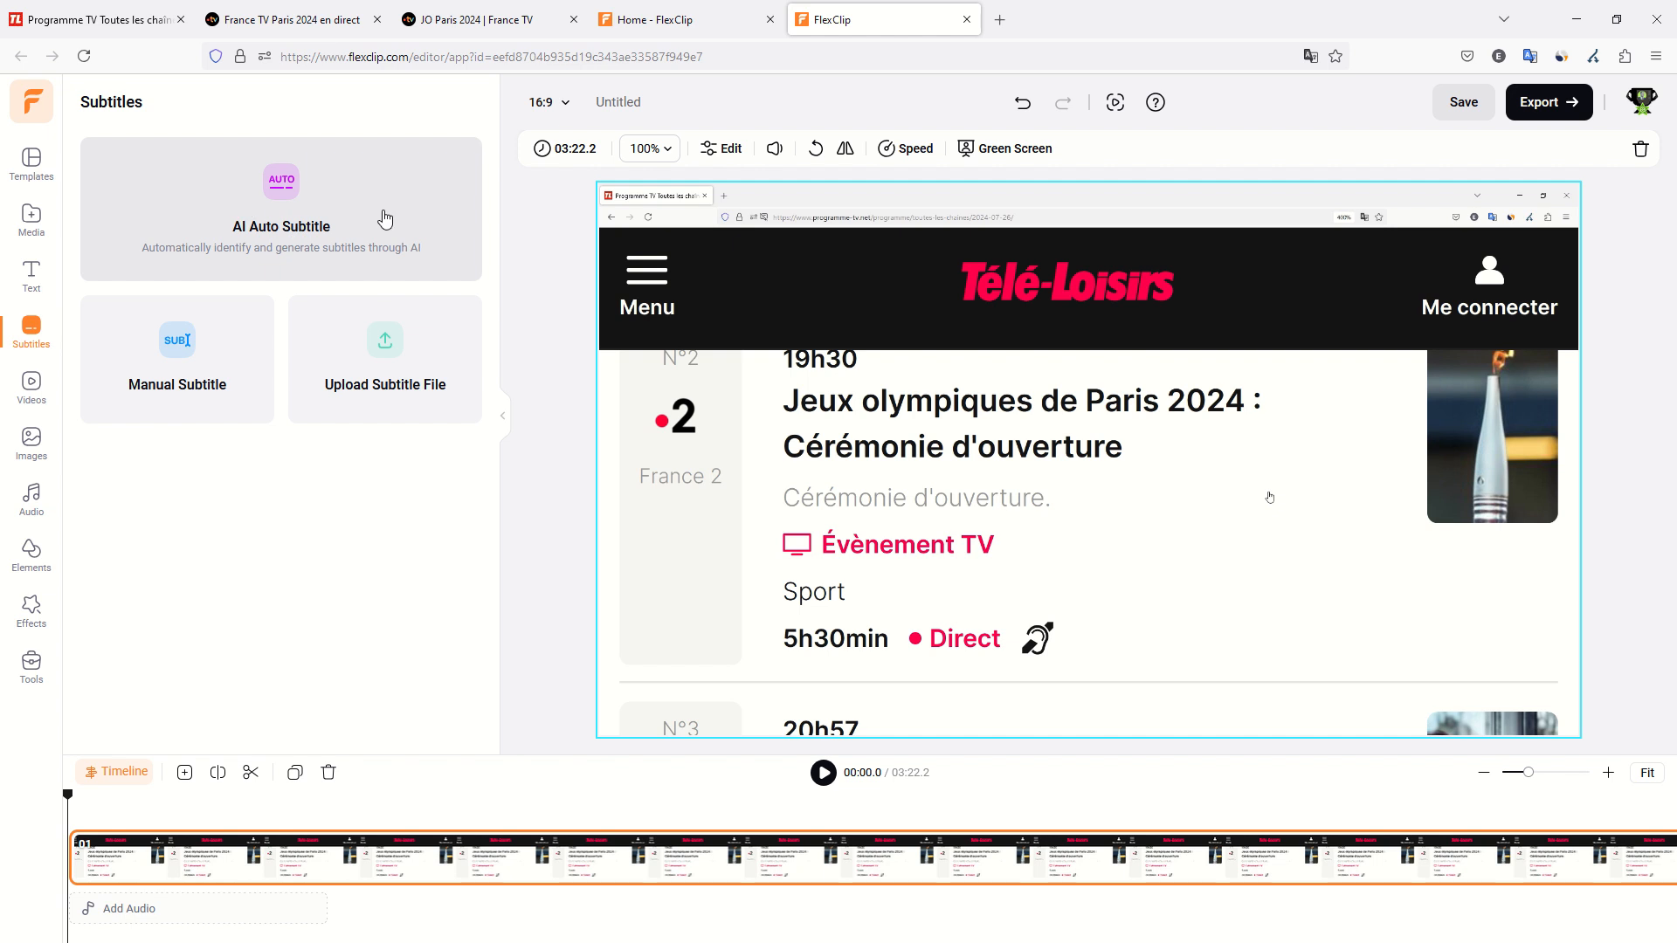
left_click(280, 184)
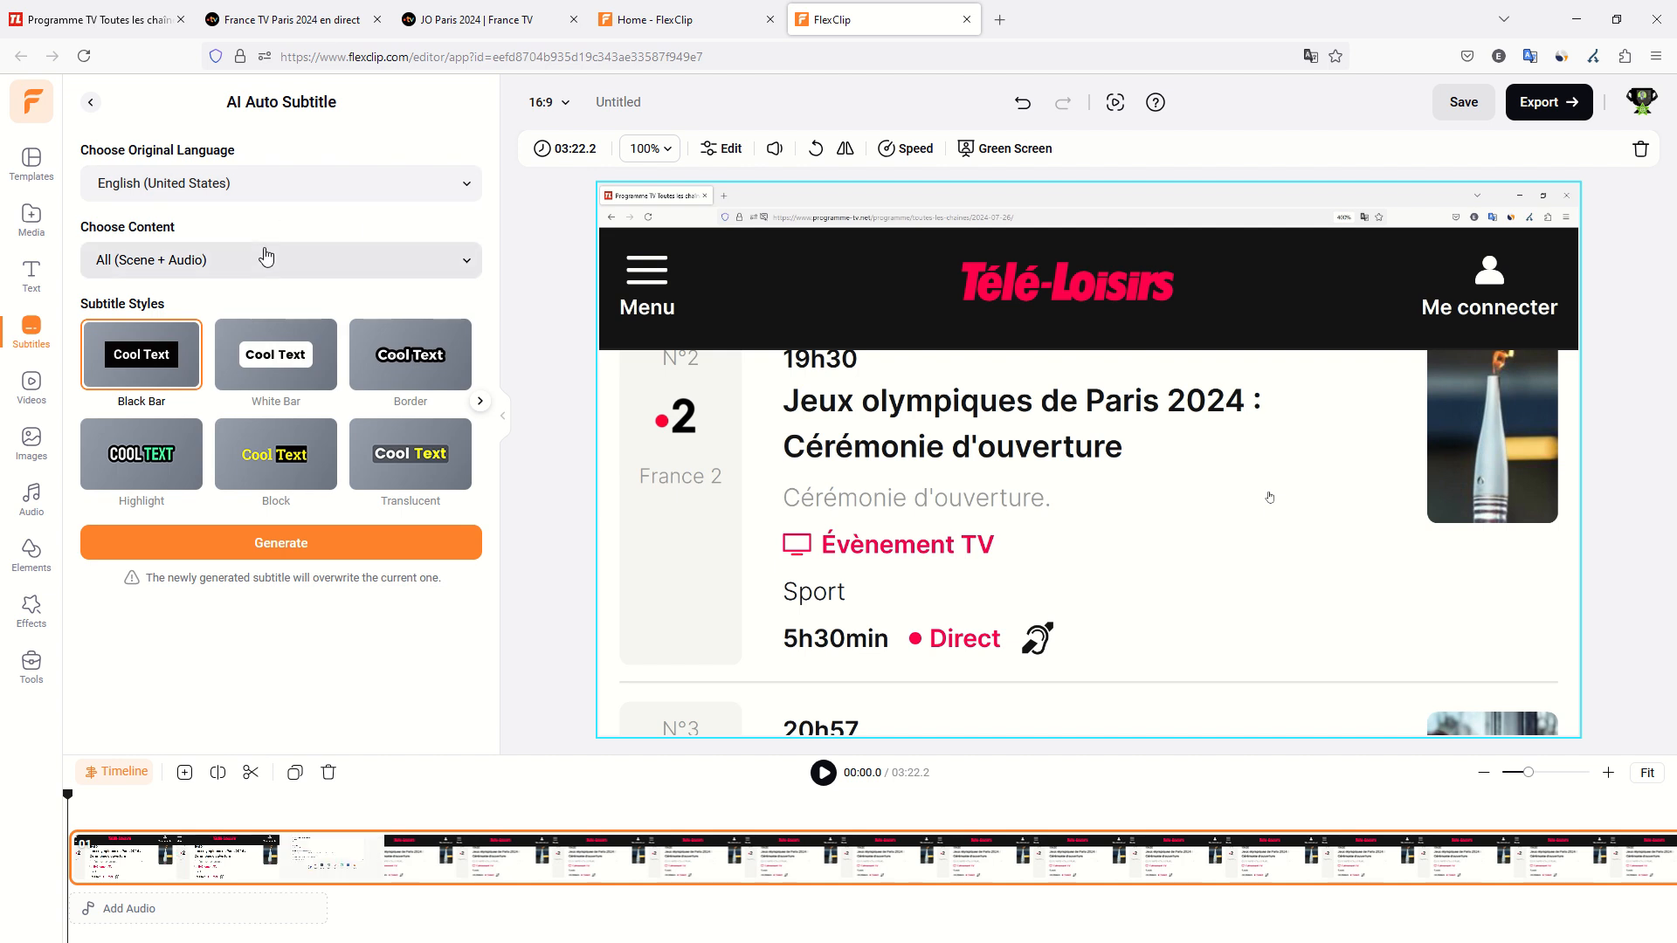
left_click(223, 185)
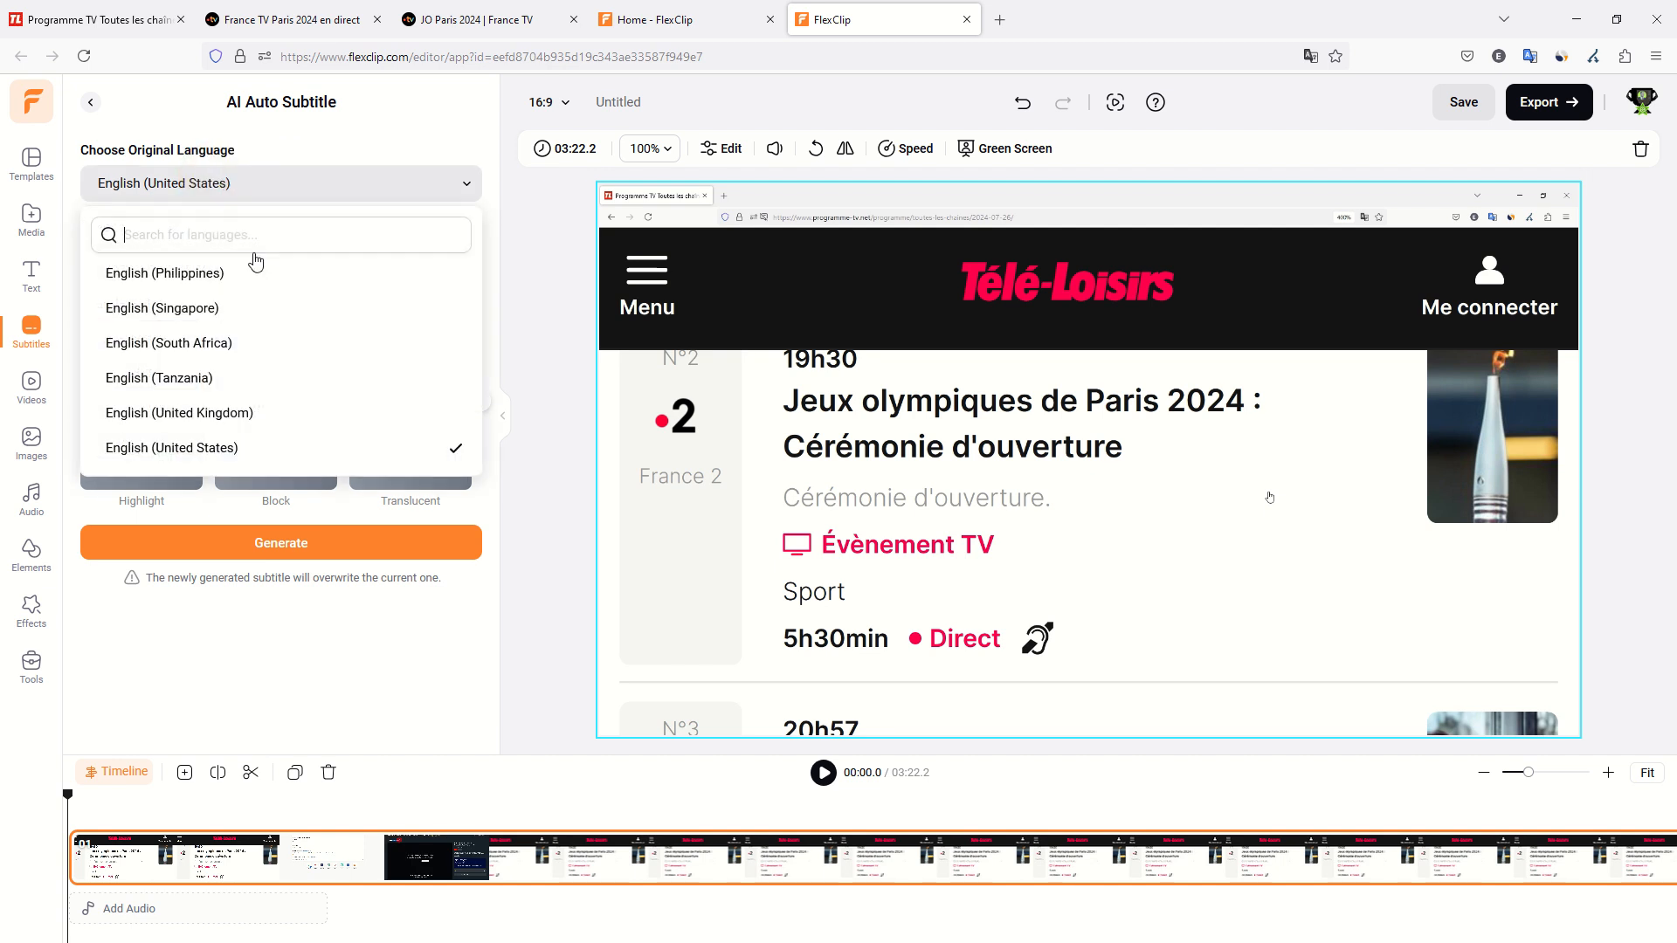
scroll(288, 332, "down", 10)
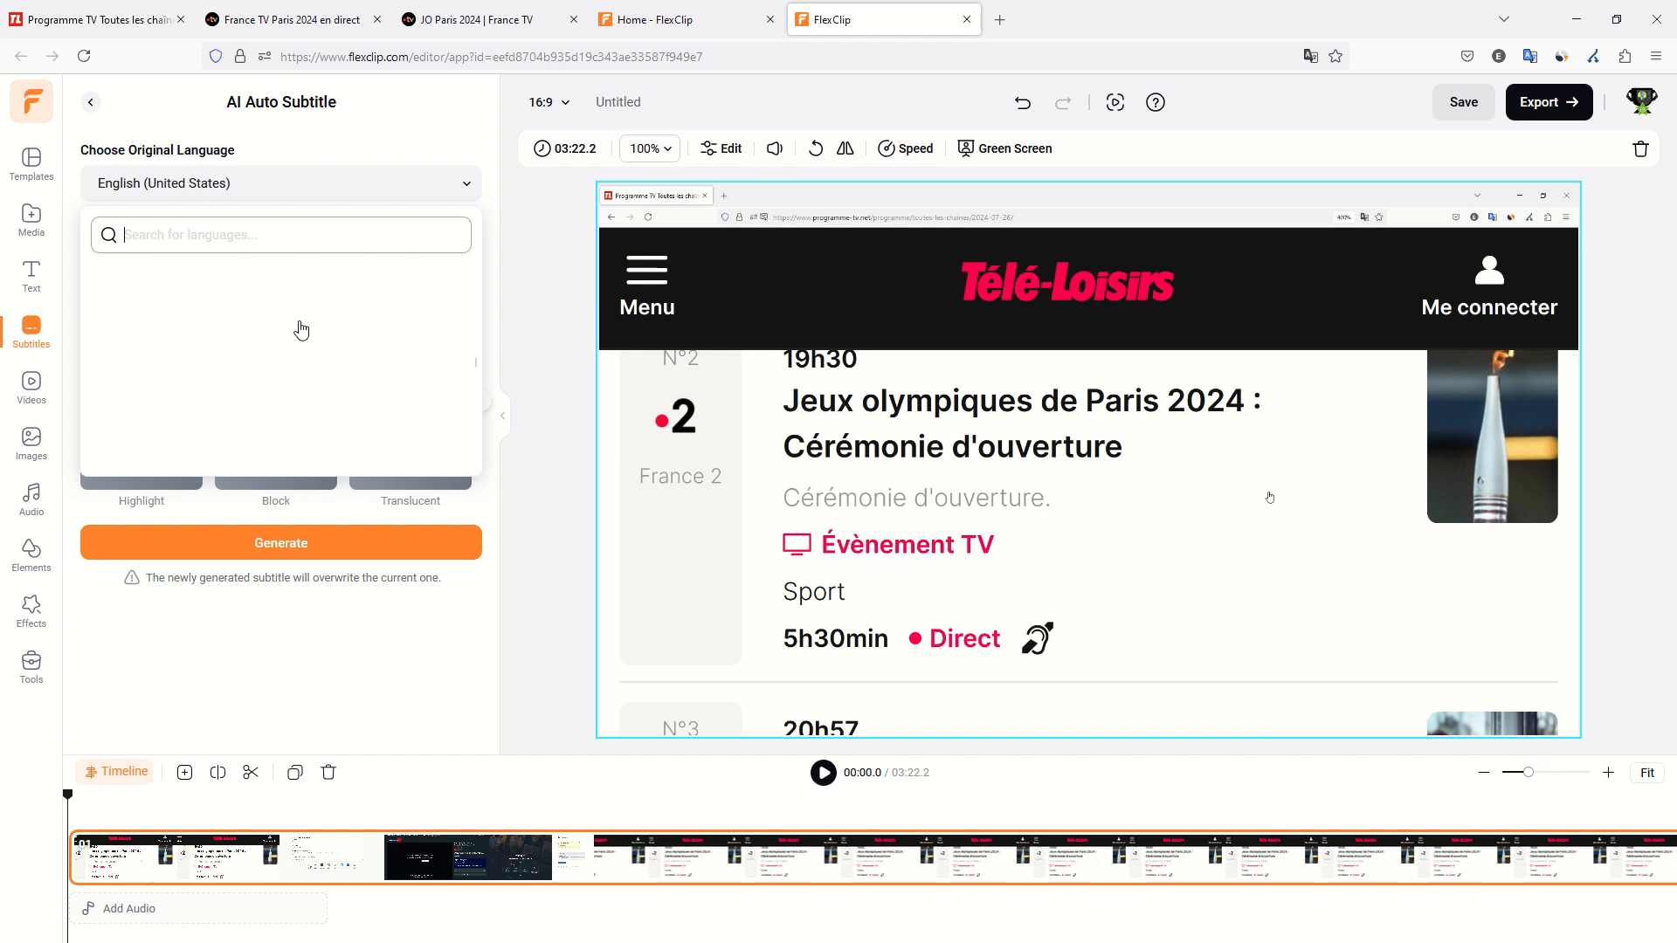
scroll(286, 364, "up", 4)
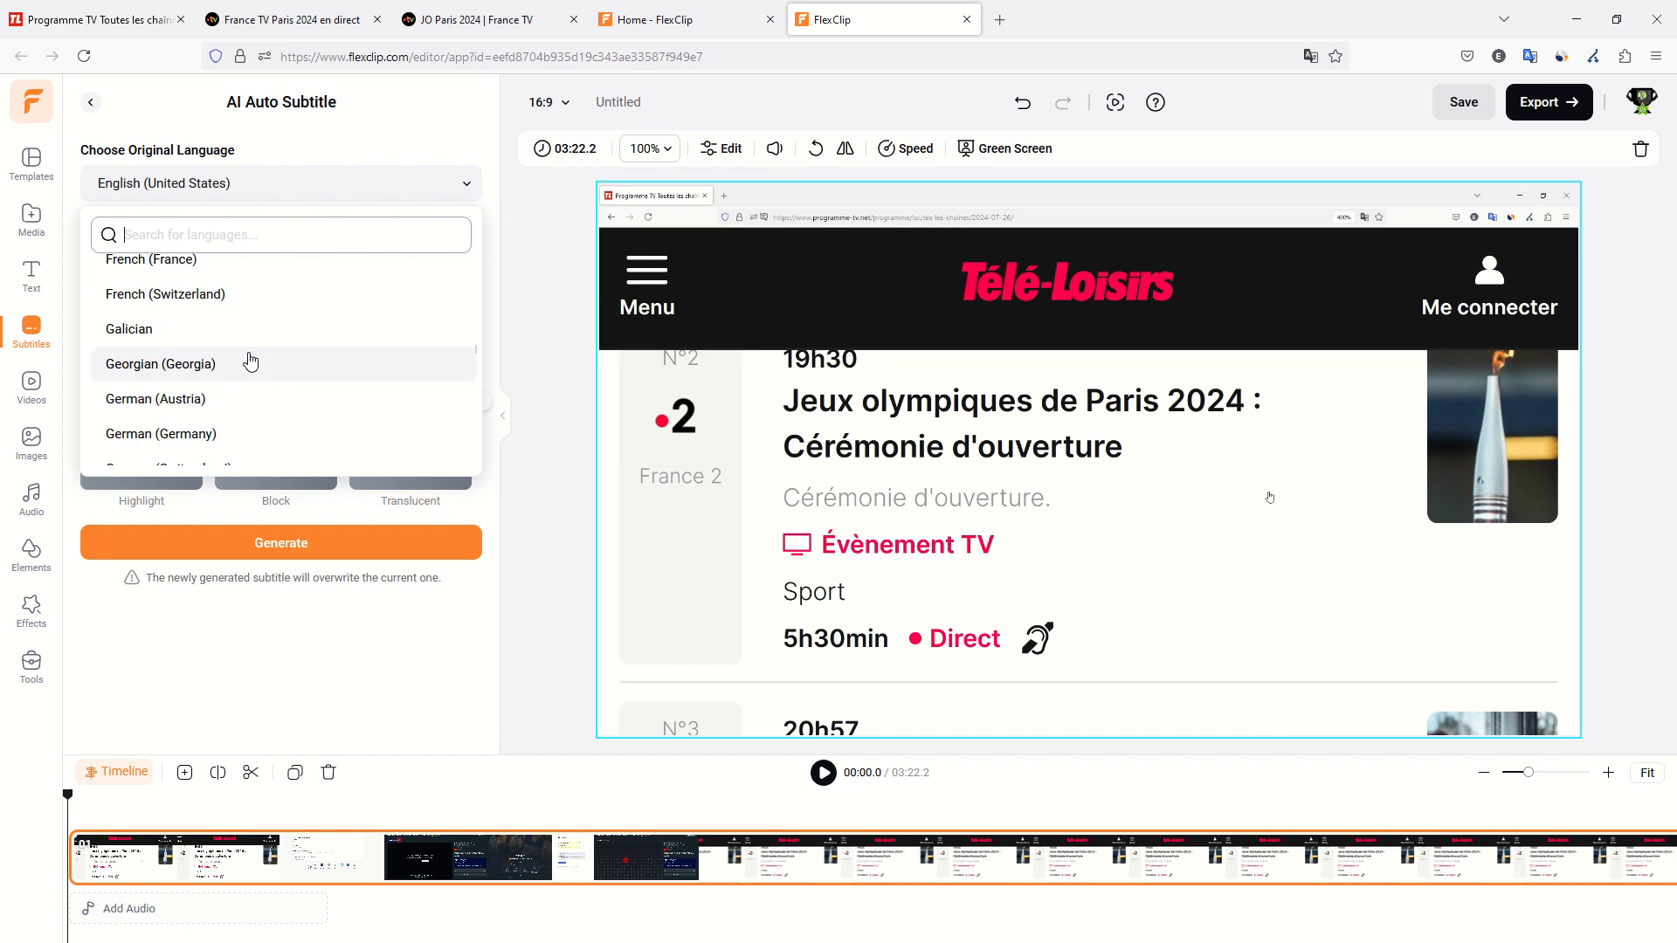
scroll(293, 344, "down", 4)
scroll(262, 366, "up", 3)
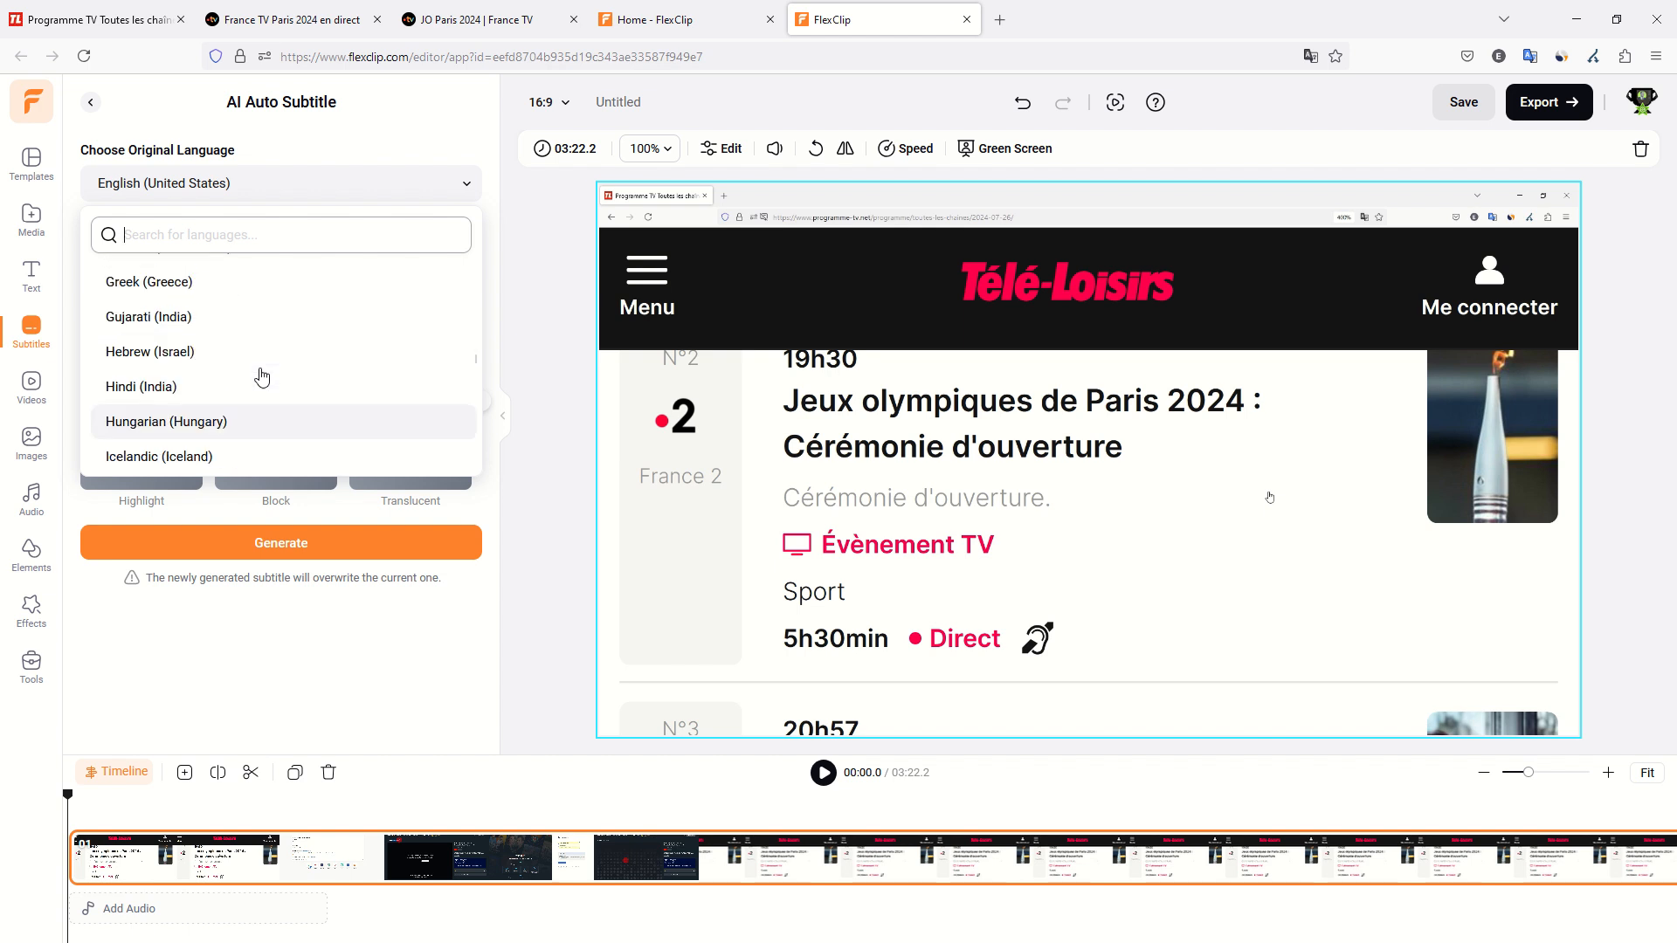
scroll(262, 377, "up", 3)
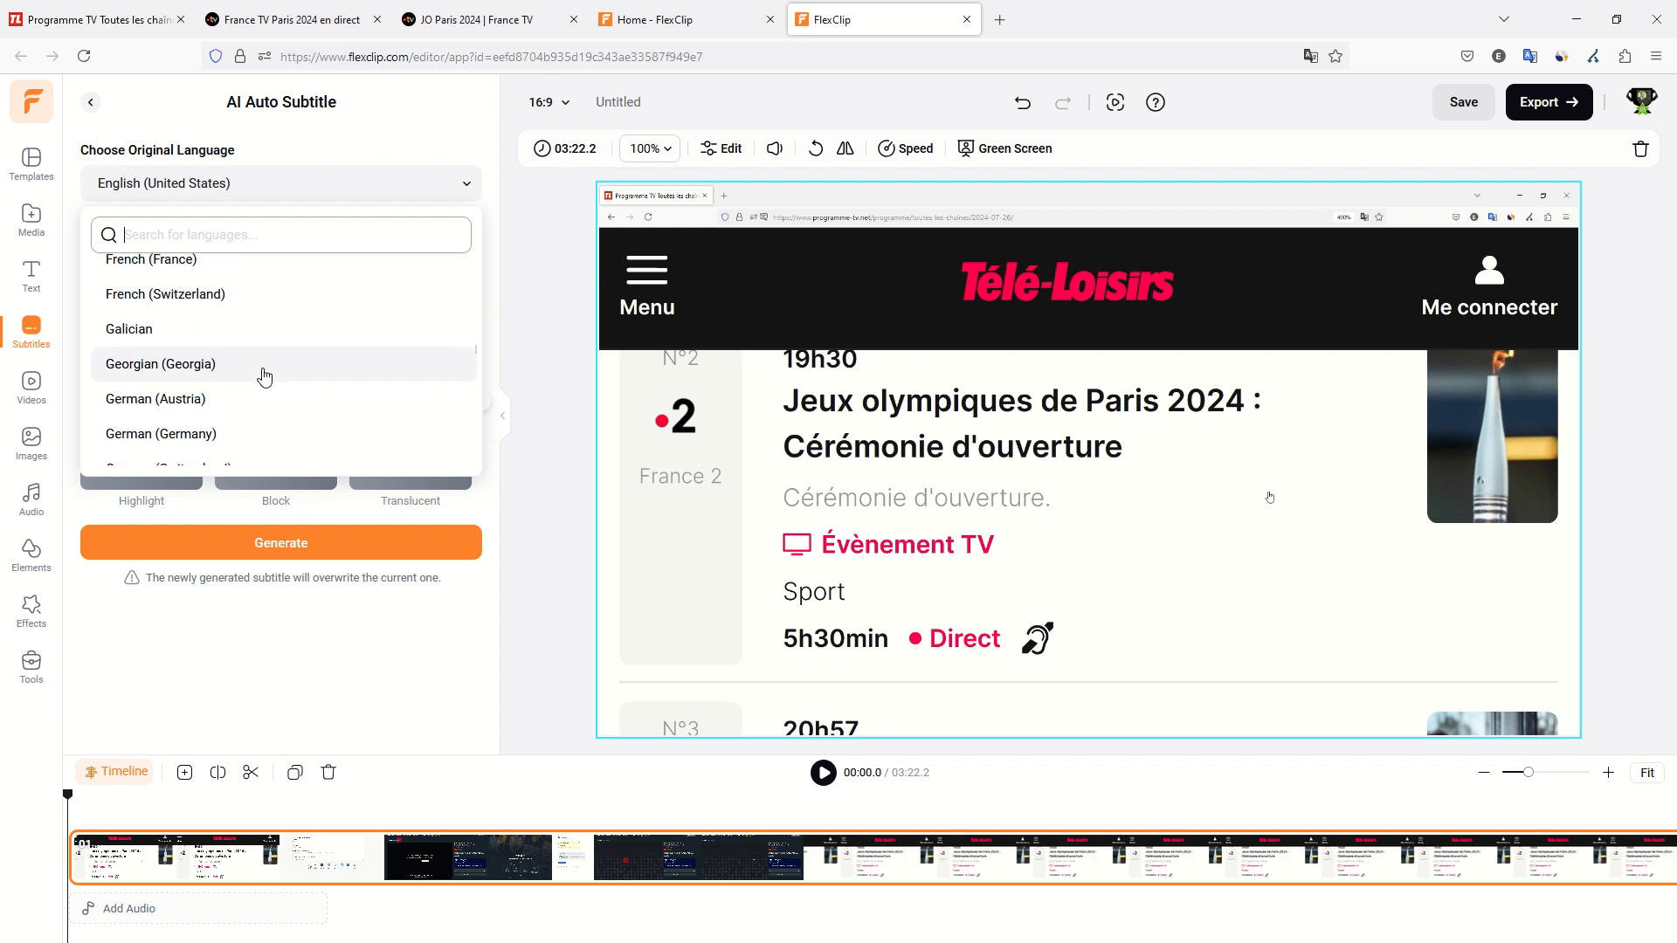
scroll(258, 385, "up", 3)
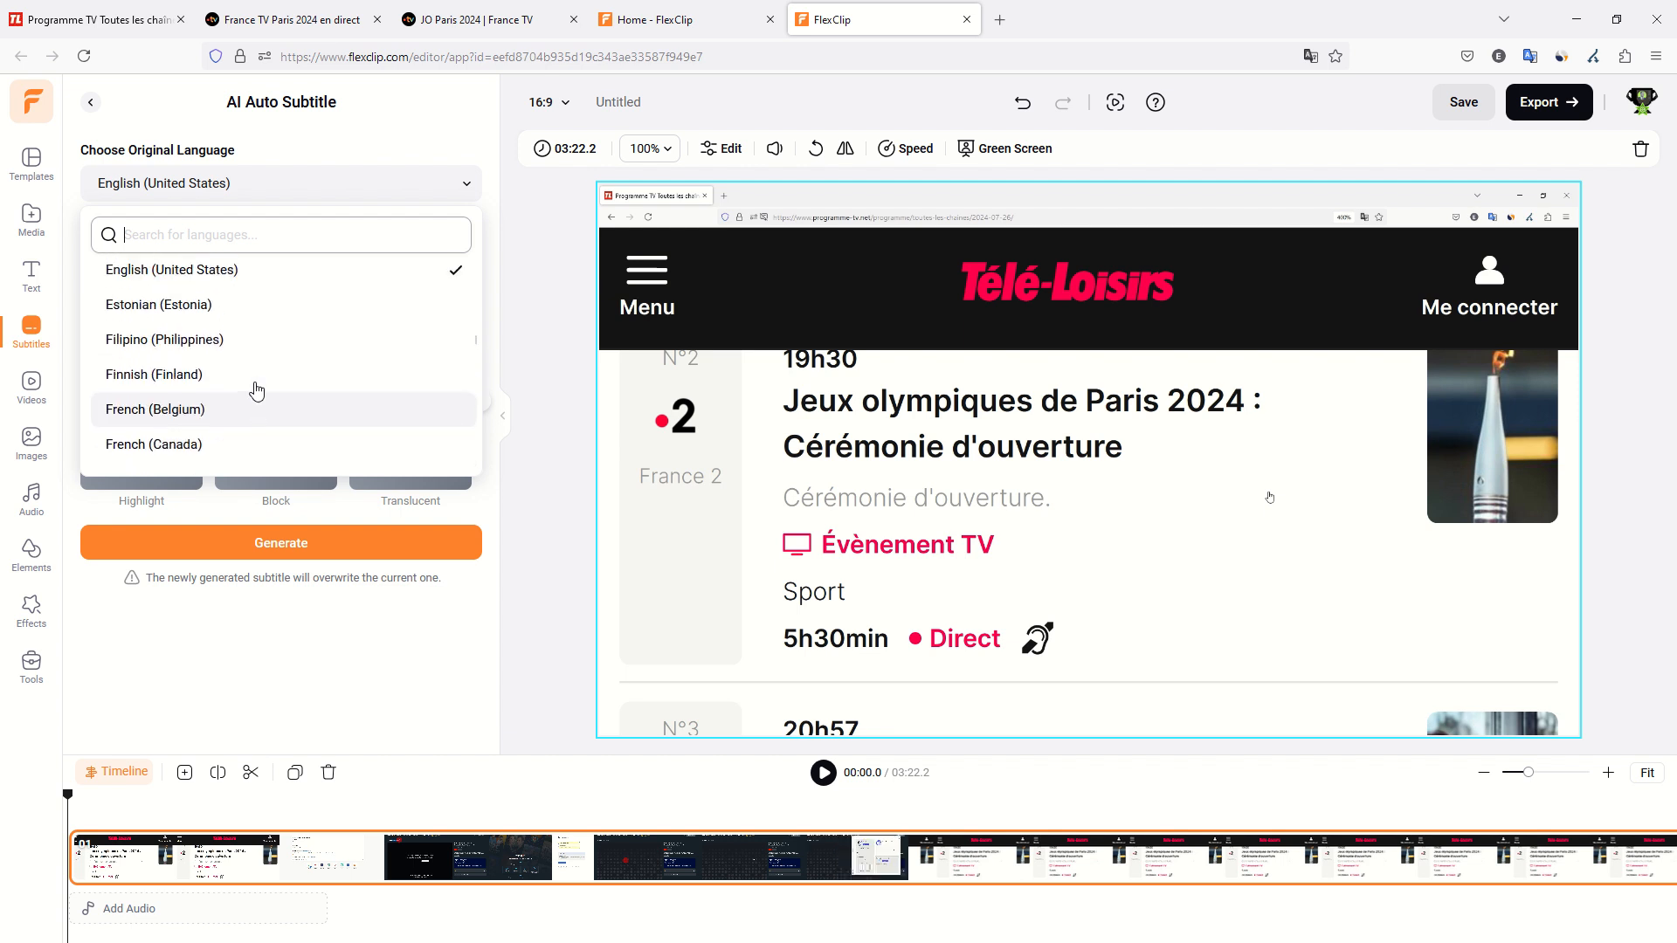
scroll(256, 393, "down", 3)
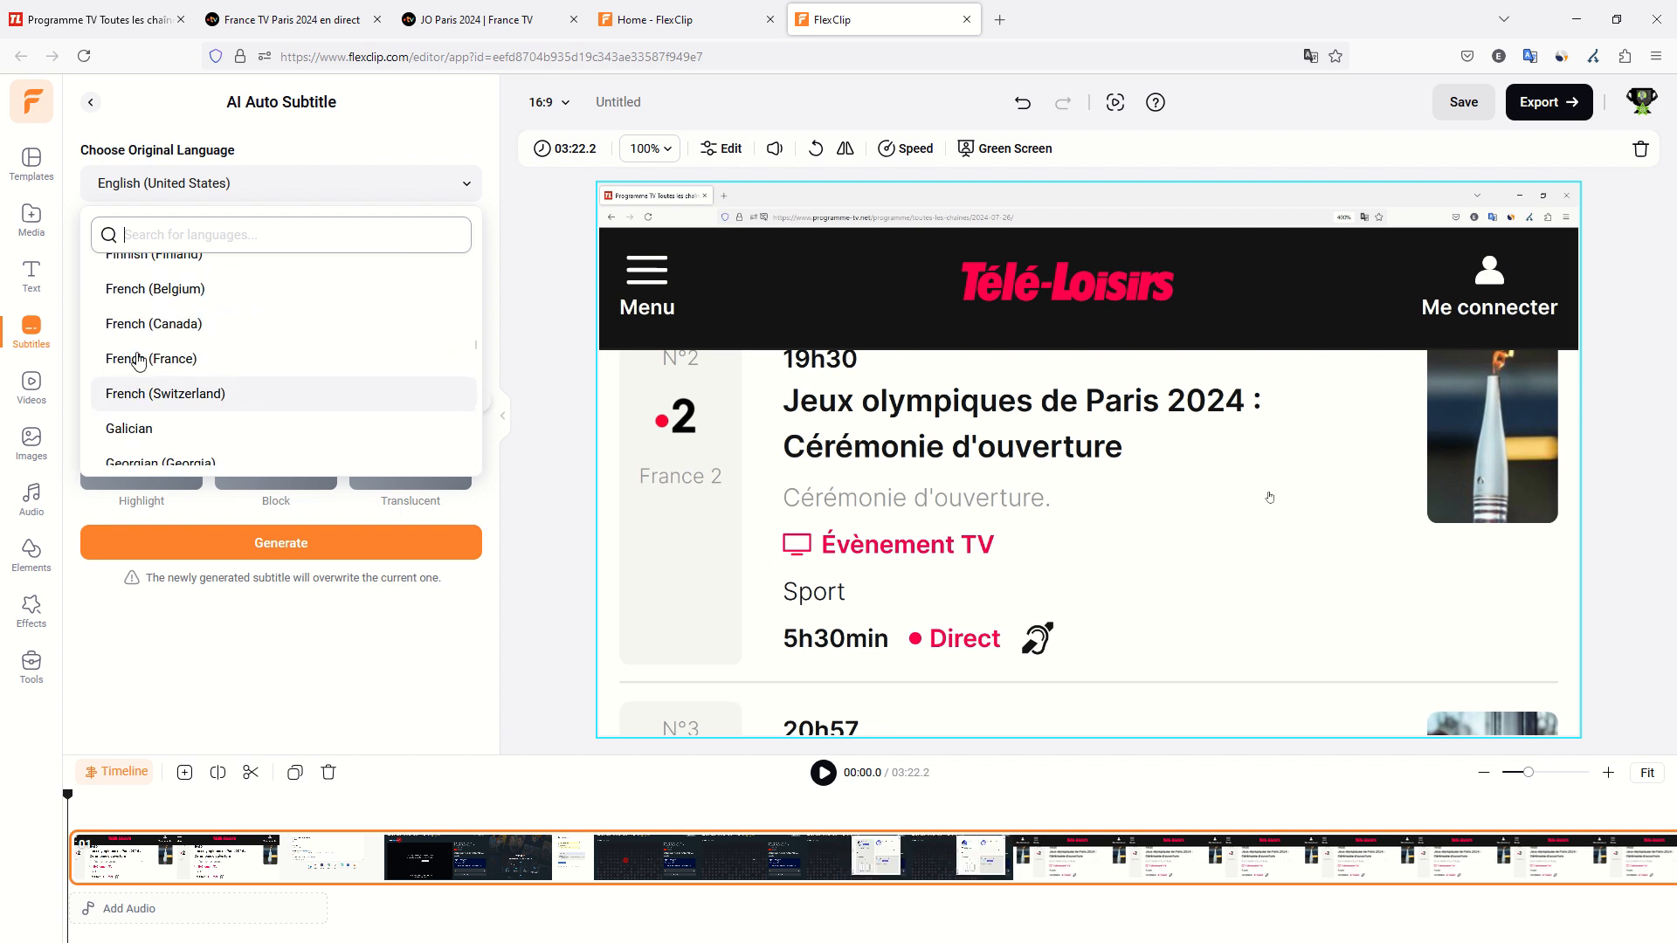
left_click(183, 353)
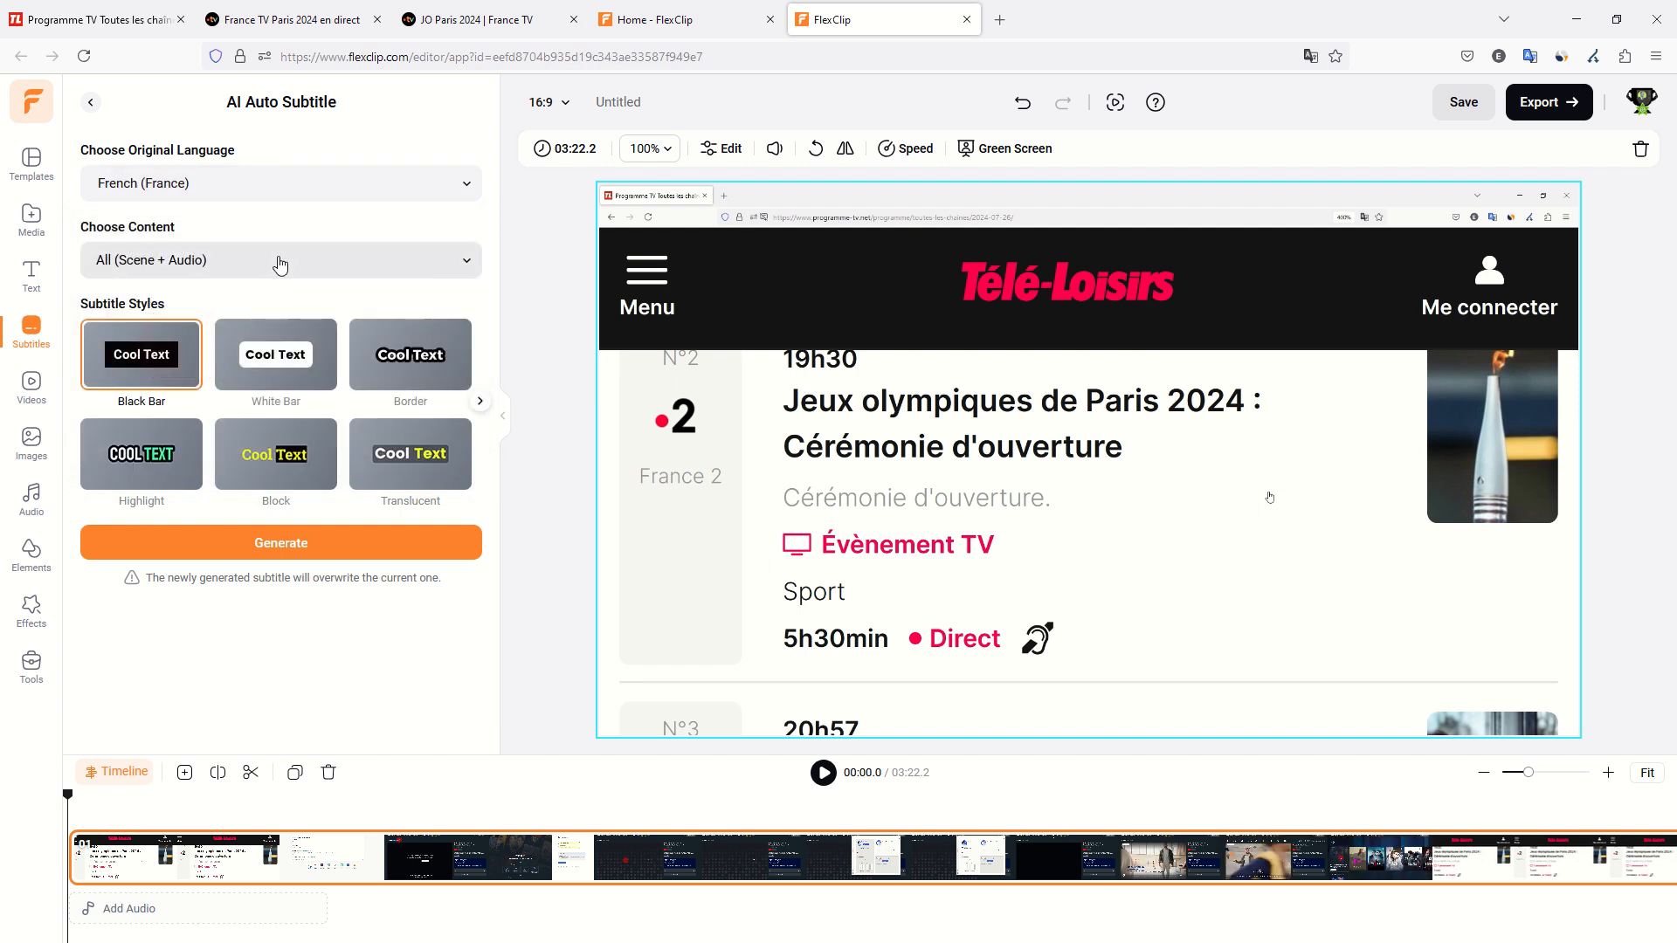
left_click(268, 546)
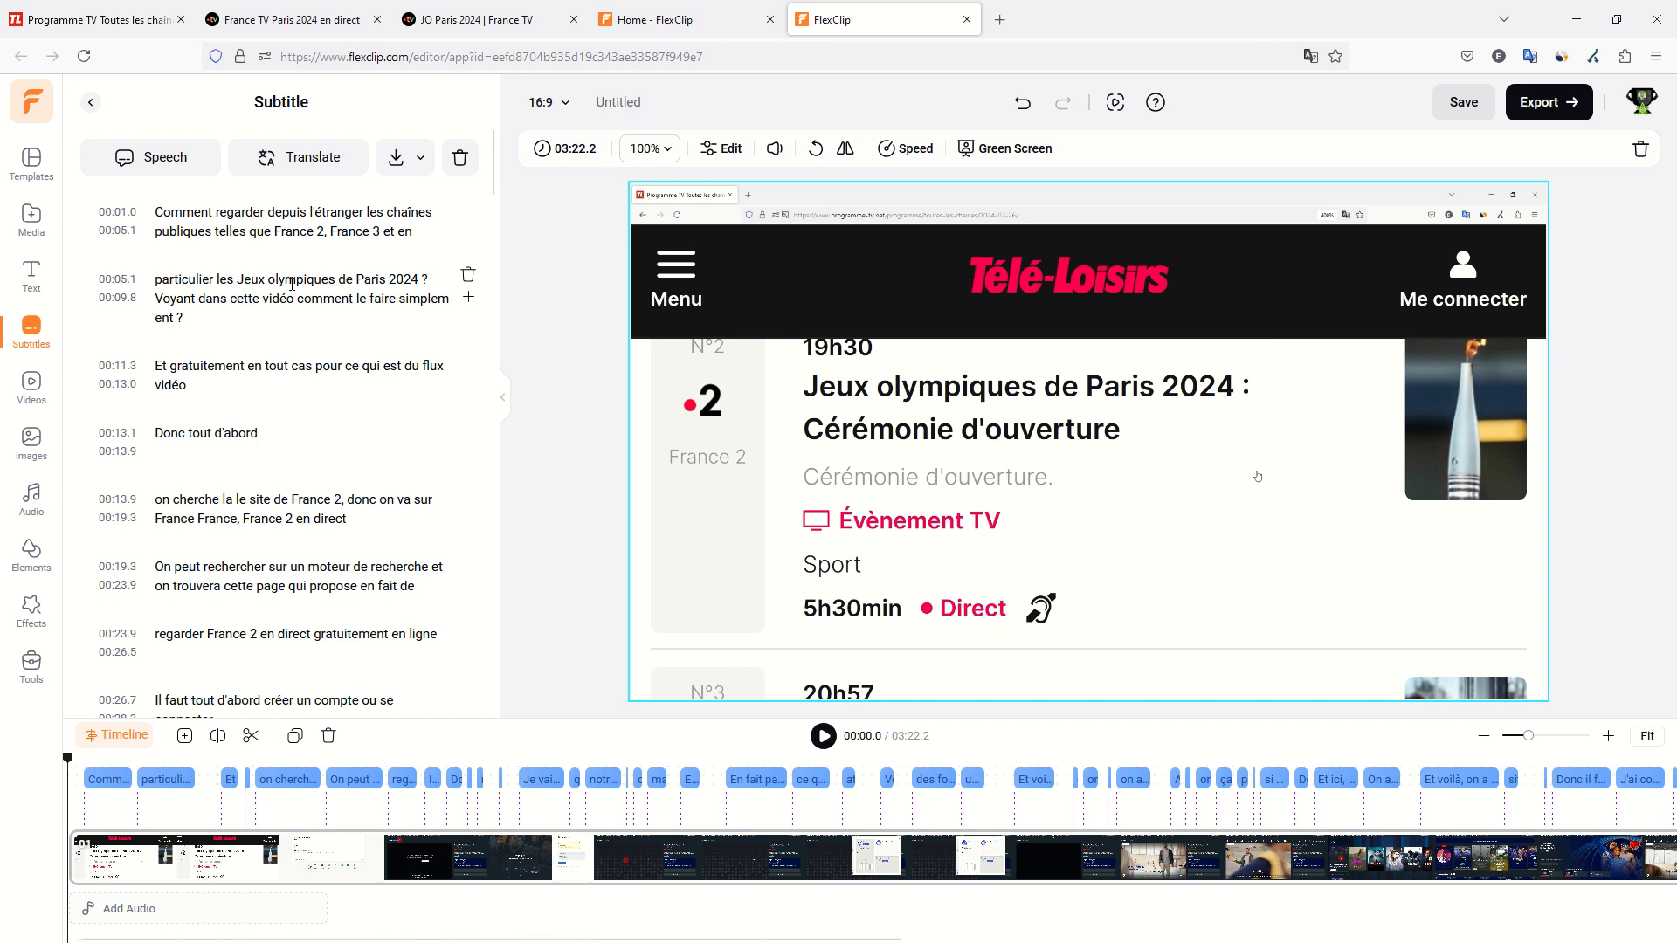
Download the generated subtitles as a .TXT file containing subtitles only, saving it in the Downloads folder under the suggested name.
left_click(424, 159)
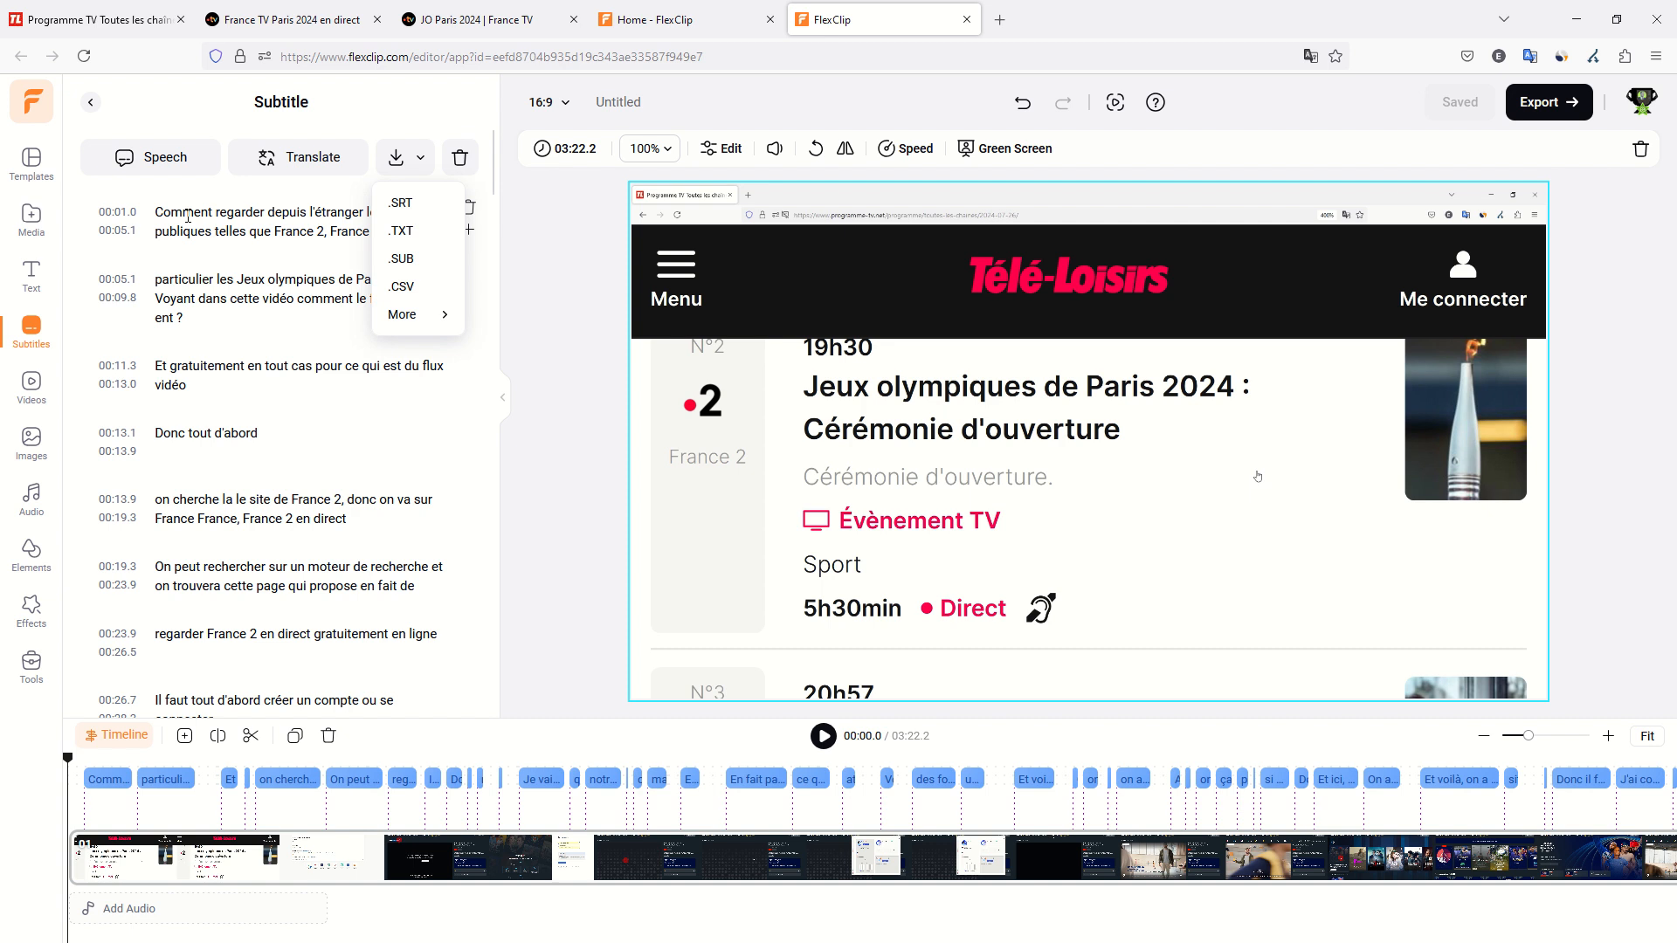
left_click(405, 238)
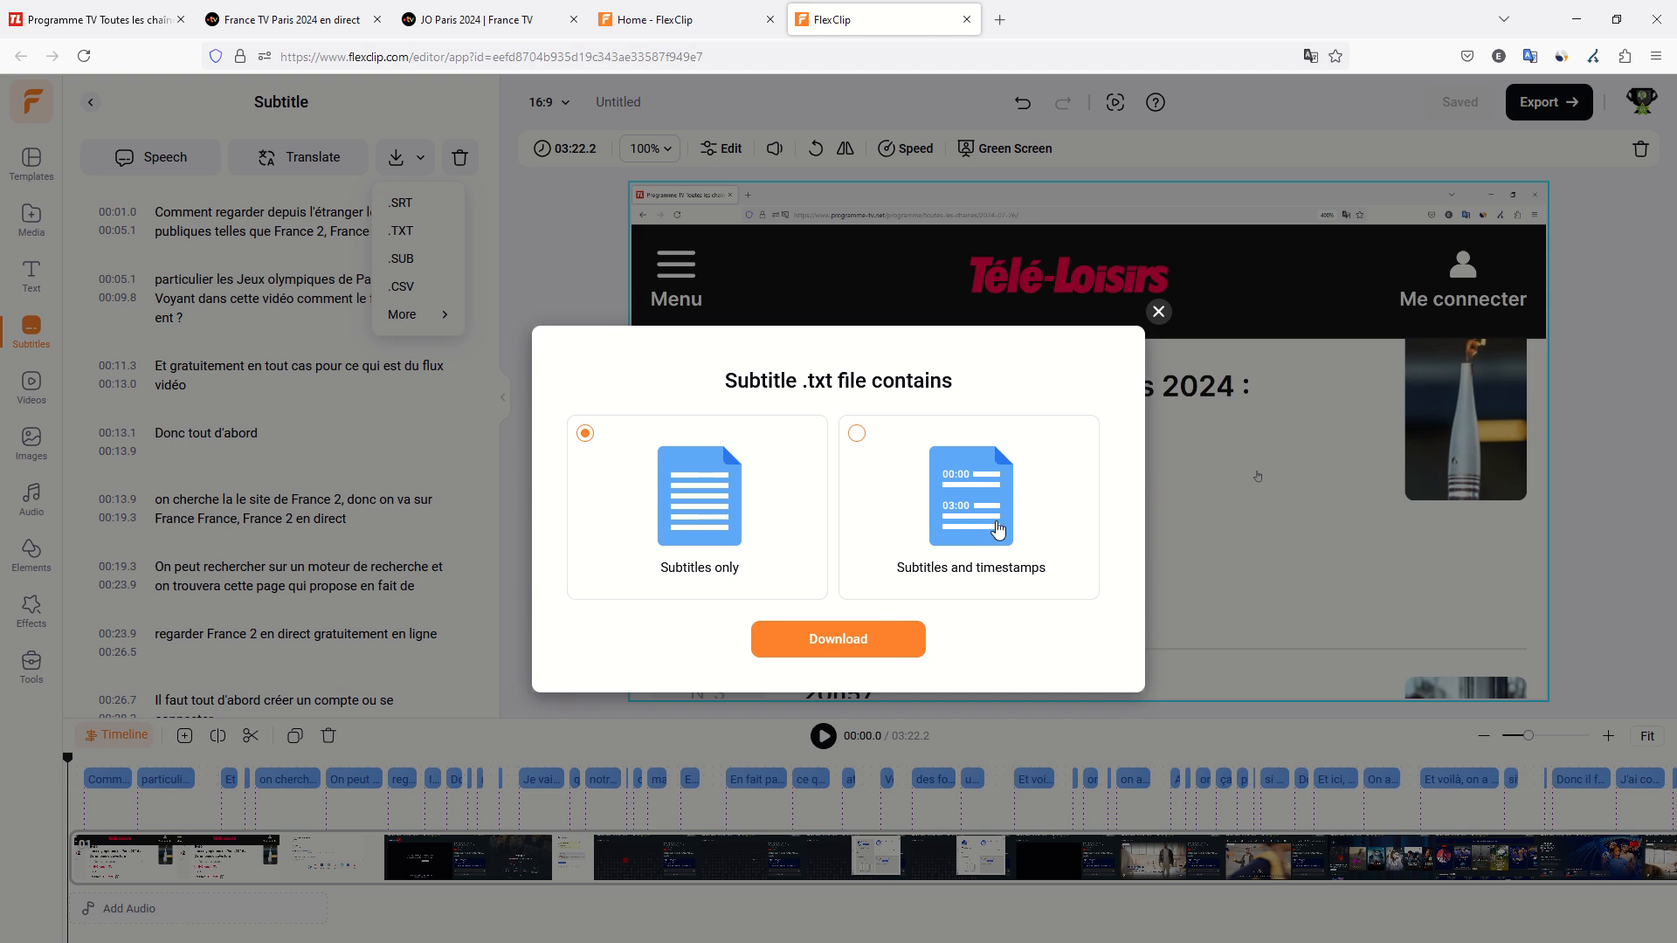
left_click(836, 644)
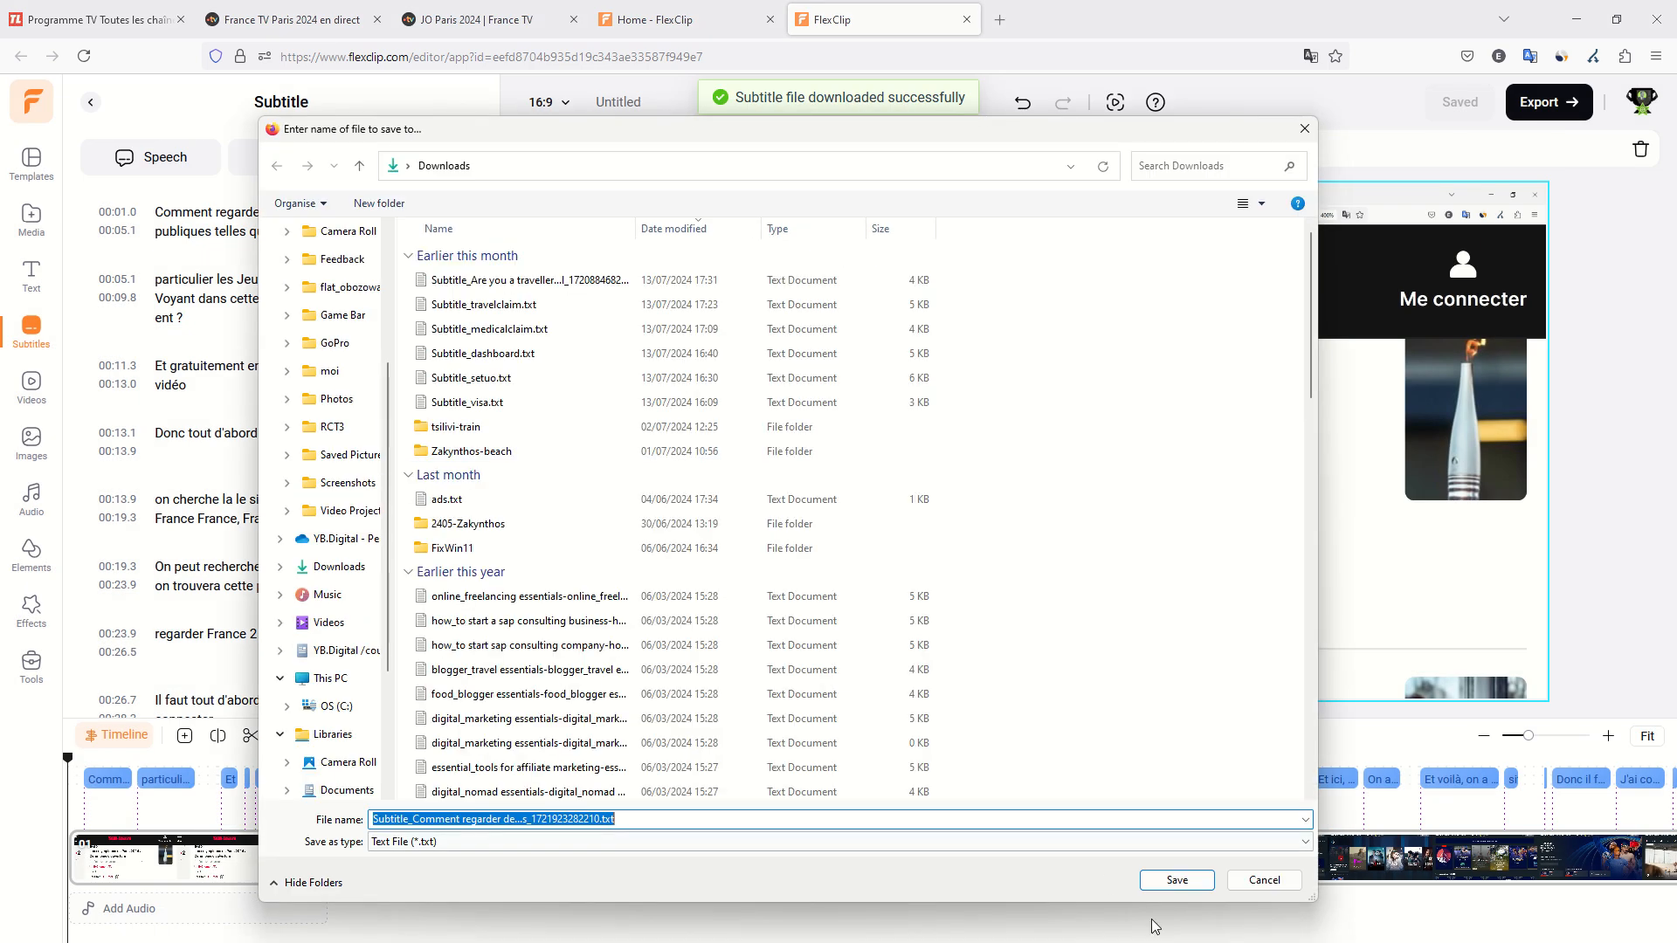
left_click(1178, 877)
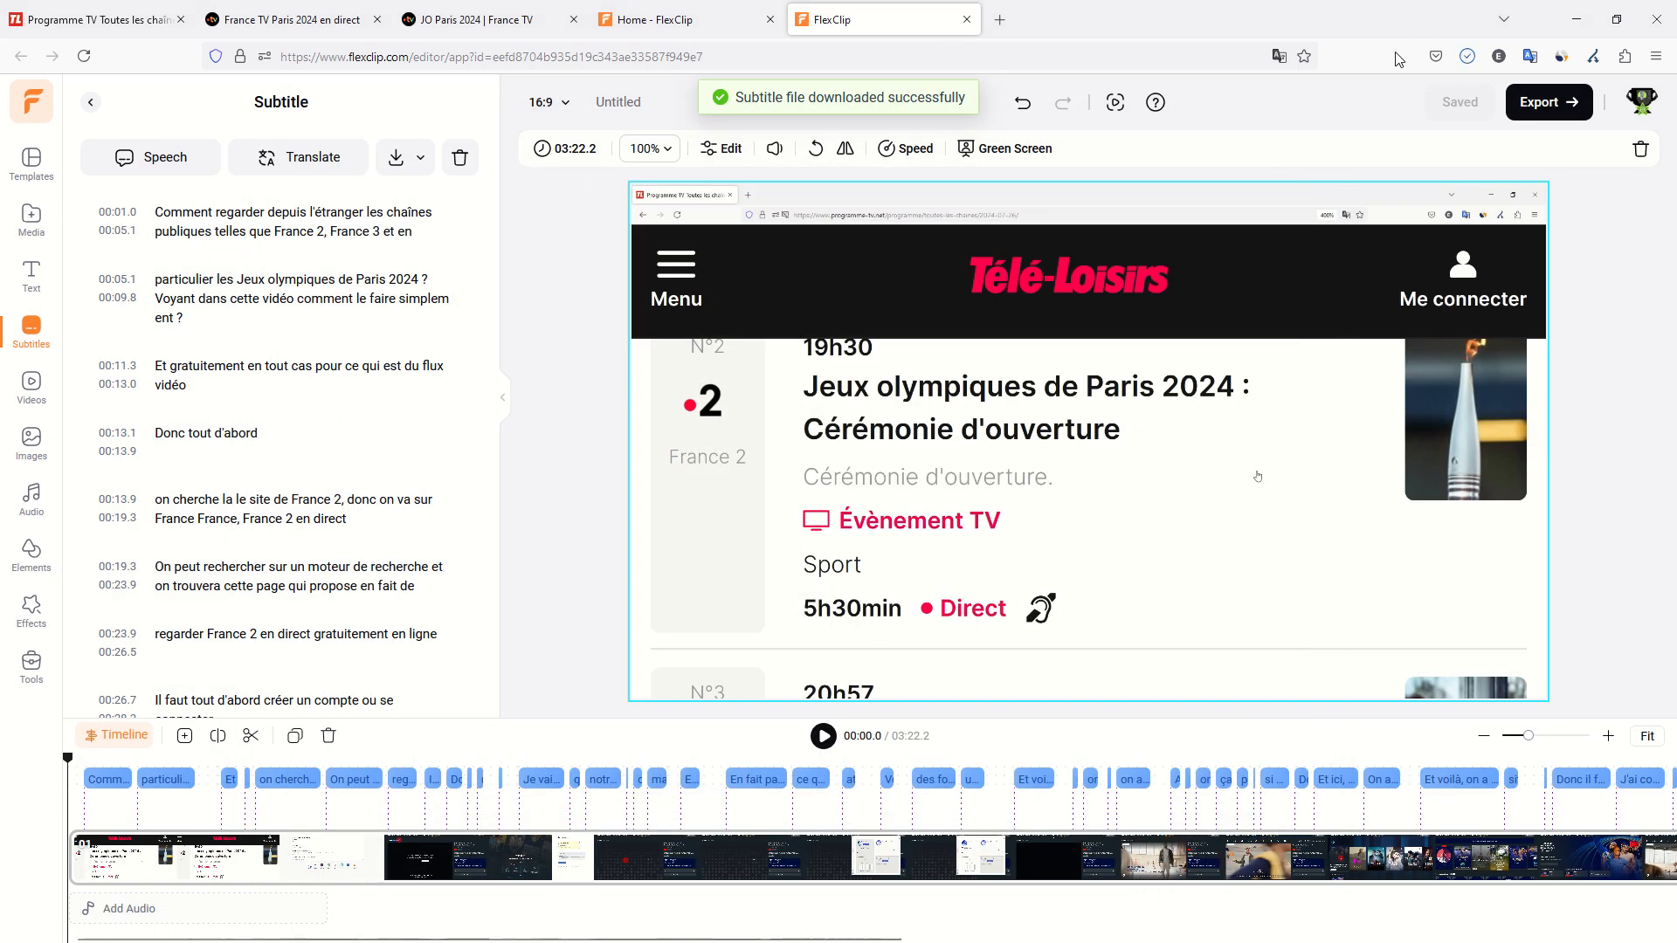
Open chatgpt.com in a new browser tab and start a new chat with the chat history sidebar hidden.
left_click(1003, 28)
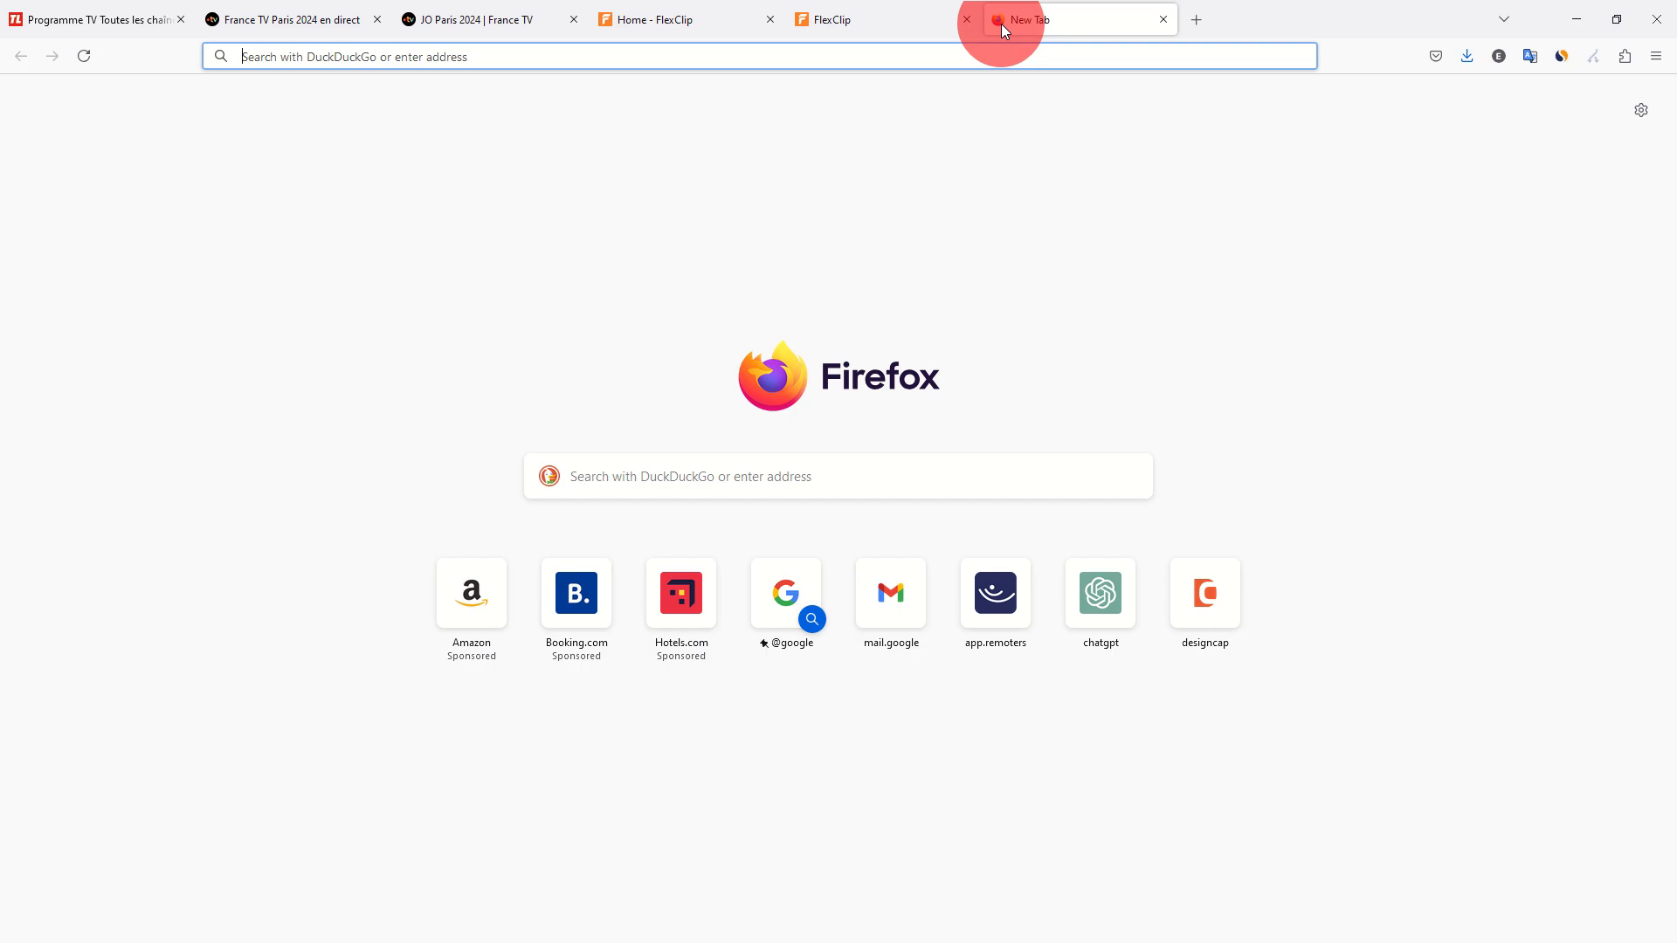
type("chatgpt.com/")
key("Return")
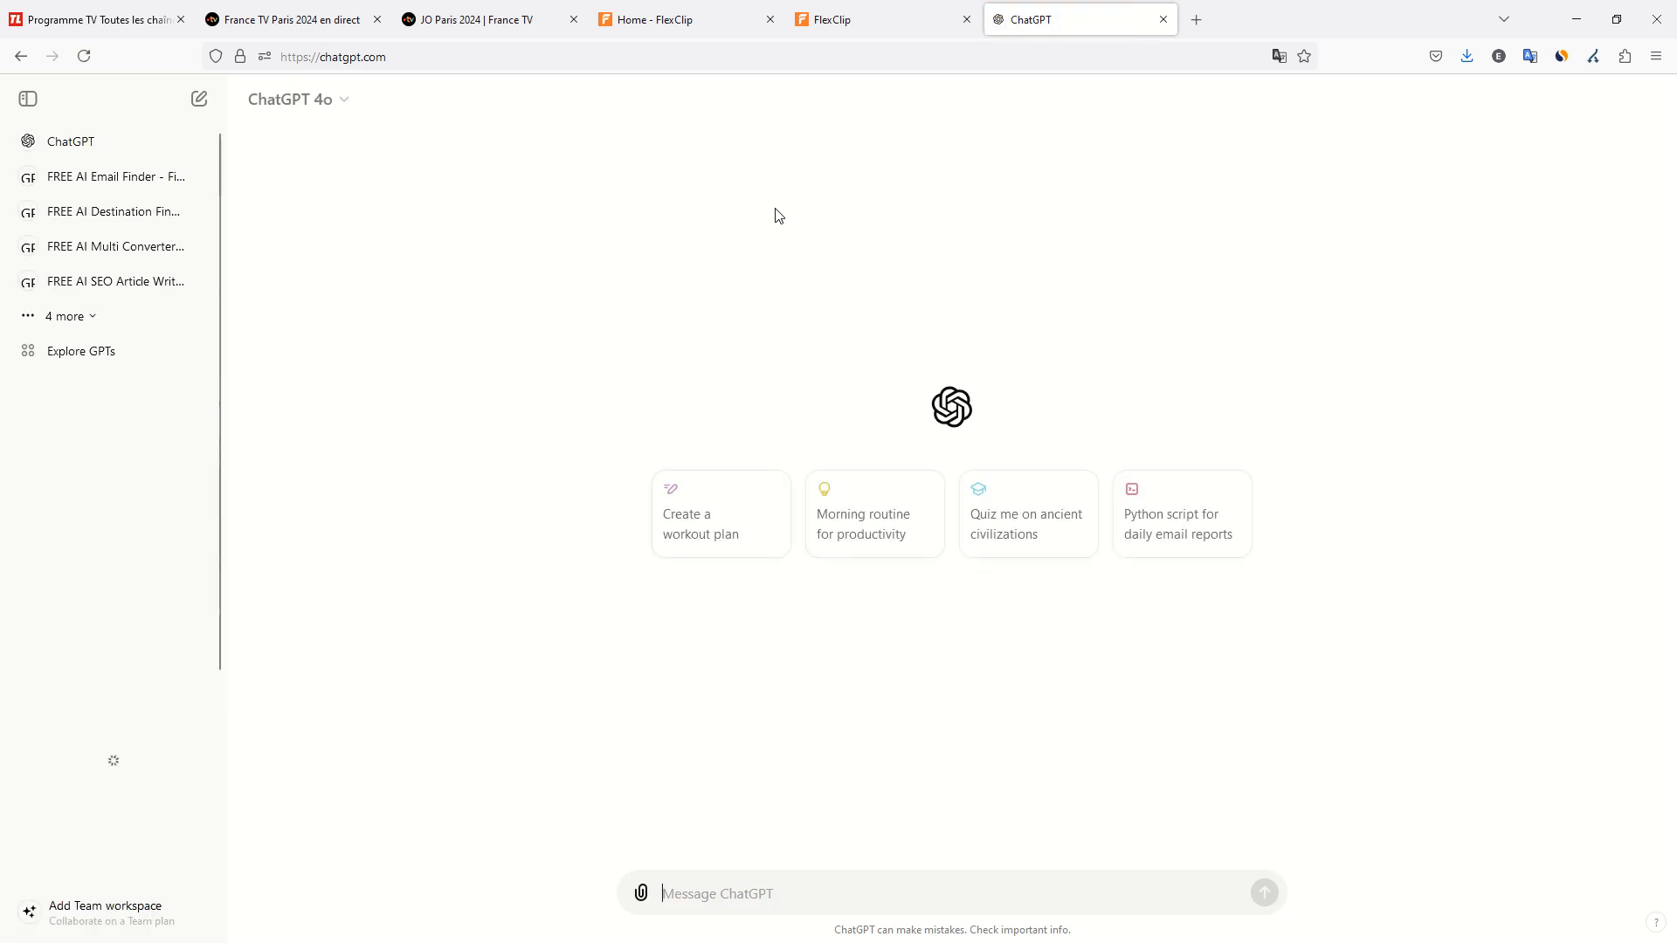
left_click(882, 21)
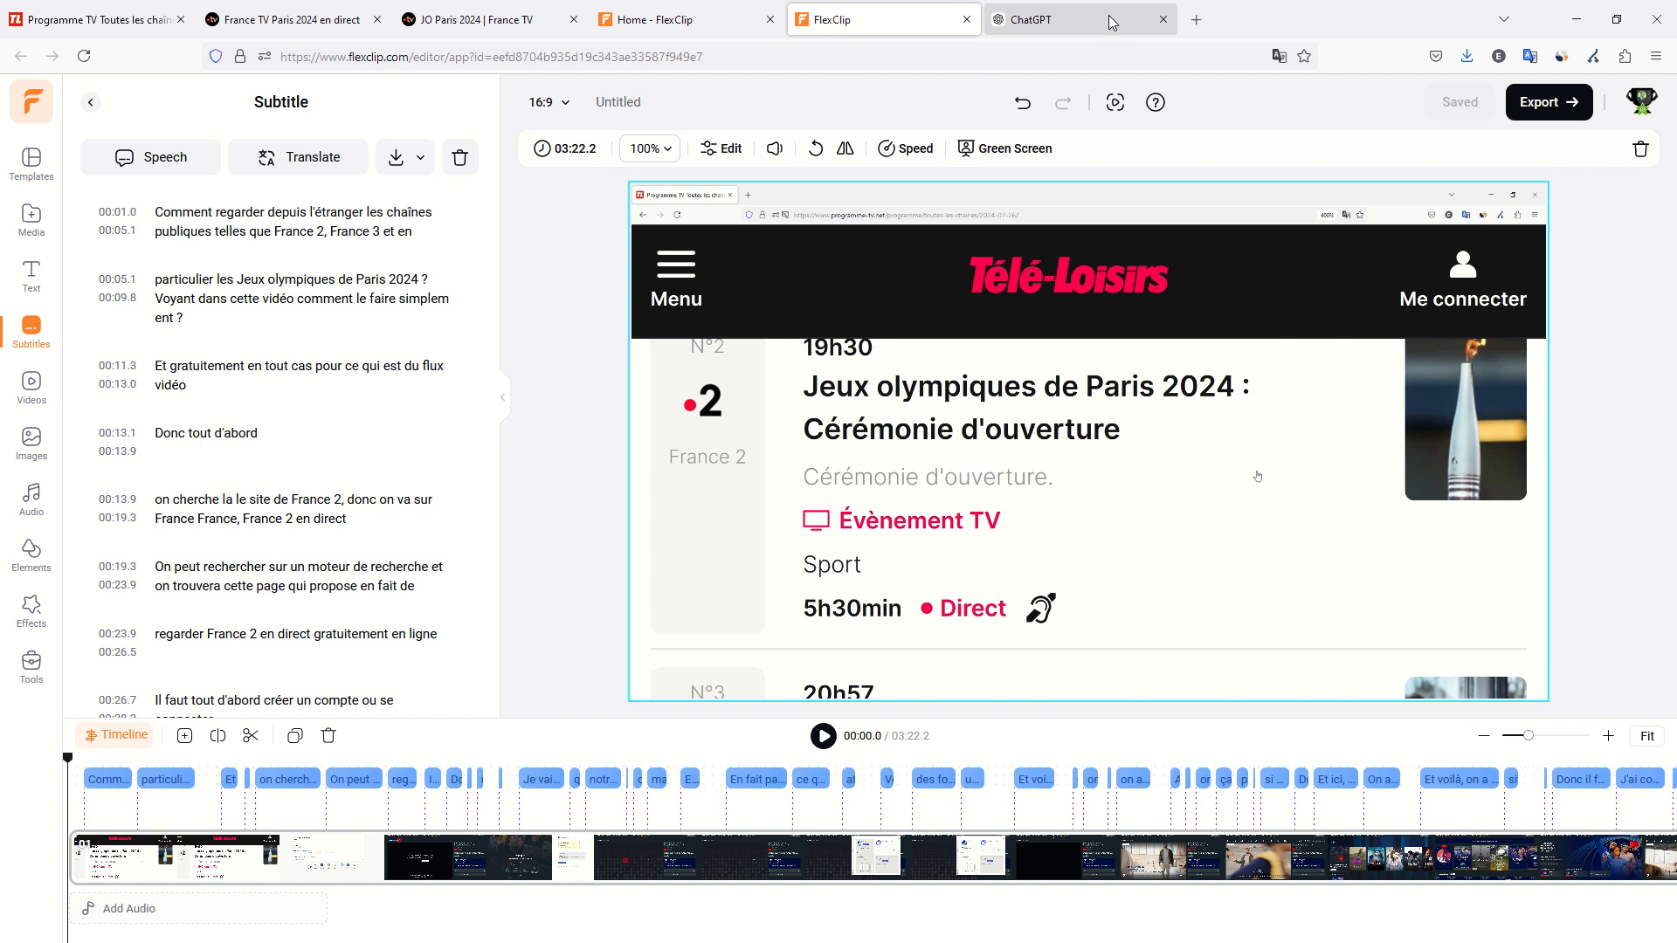
left_click(1145, 21)
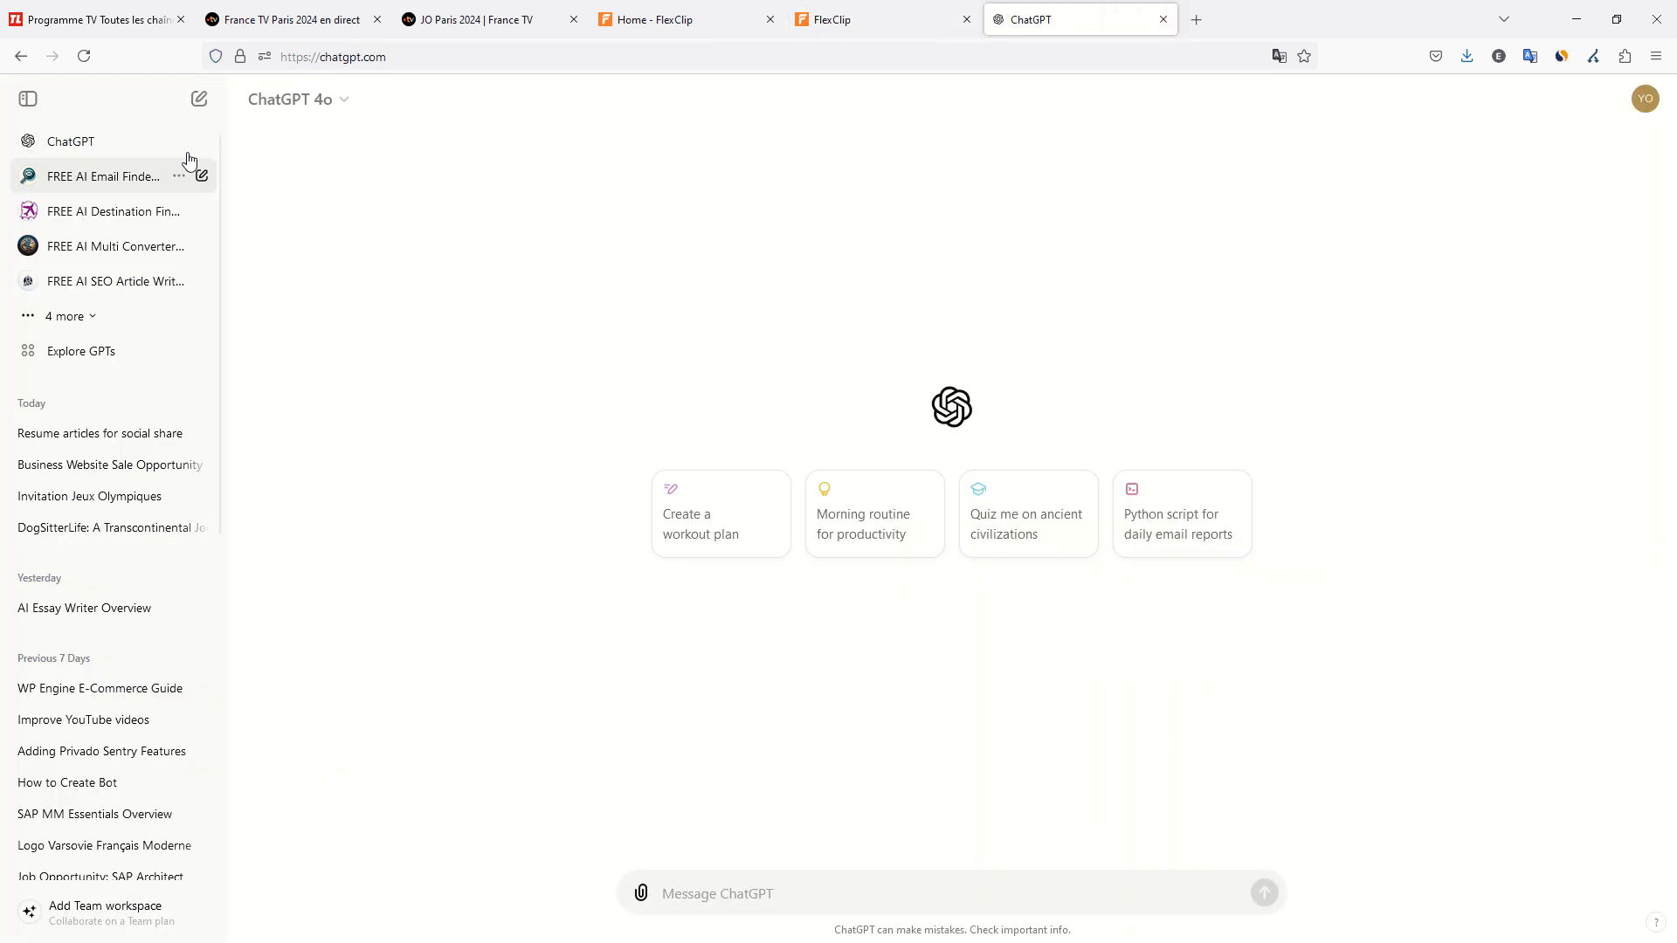
left_click(201, 105)
left_click(28, 99)
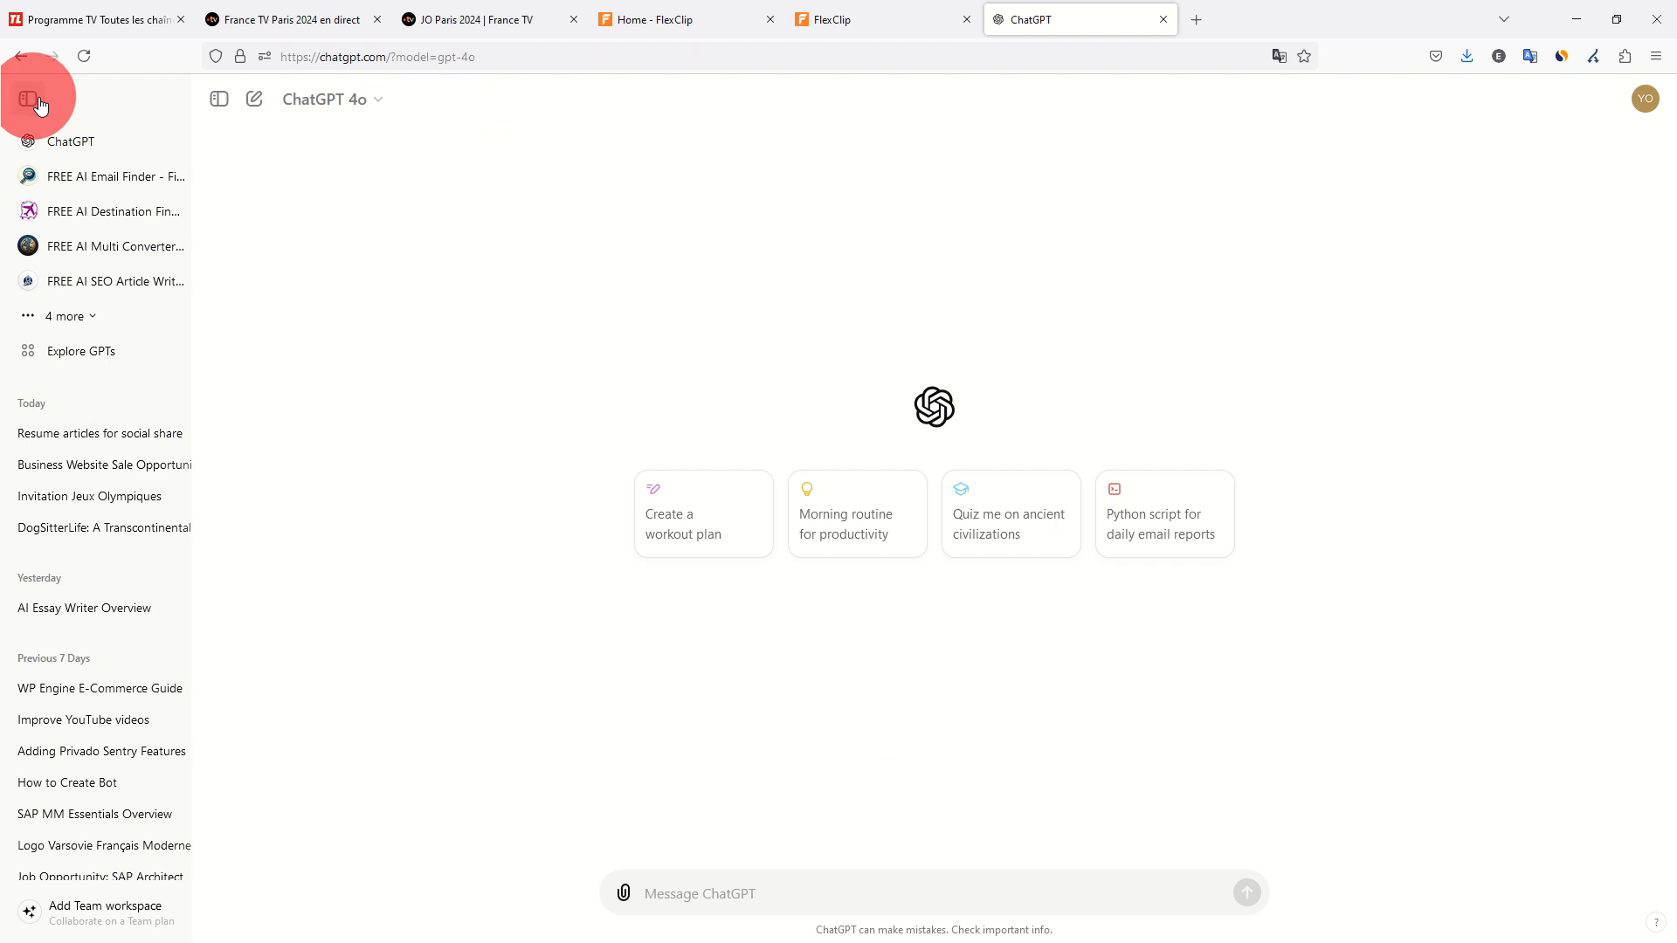
Begin the ChatGPT prompt with "create details for a YouTube video based on transcription of audio content", without sending it.
left_click(621, 889)
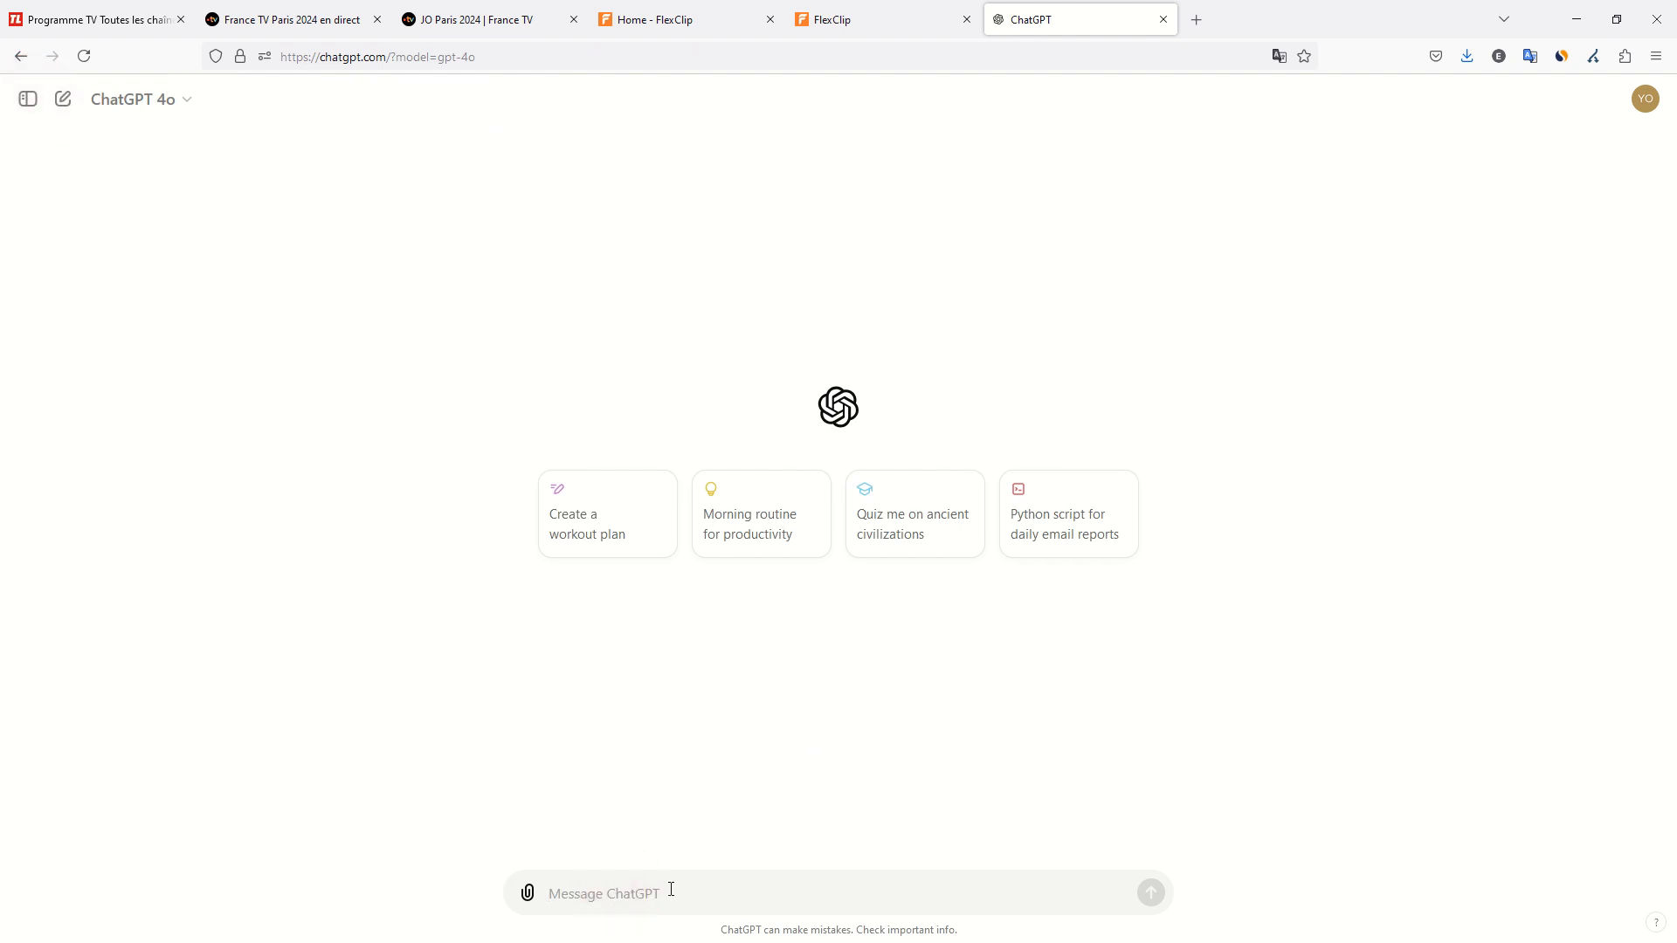
type("craate de")
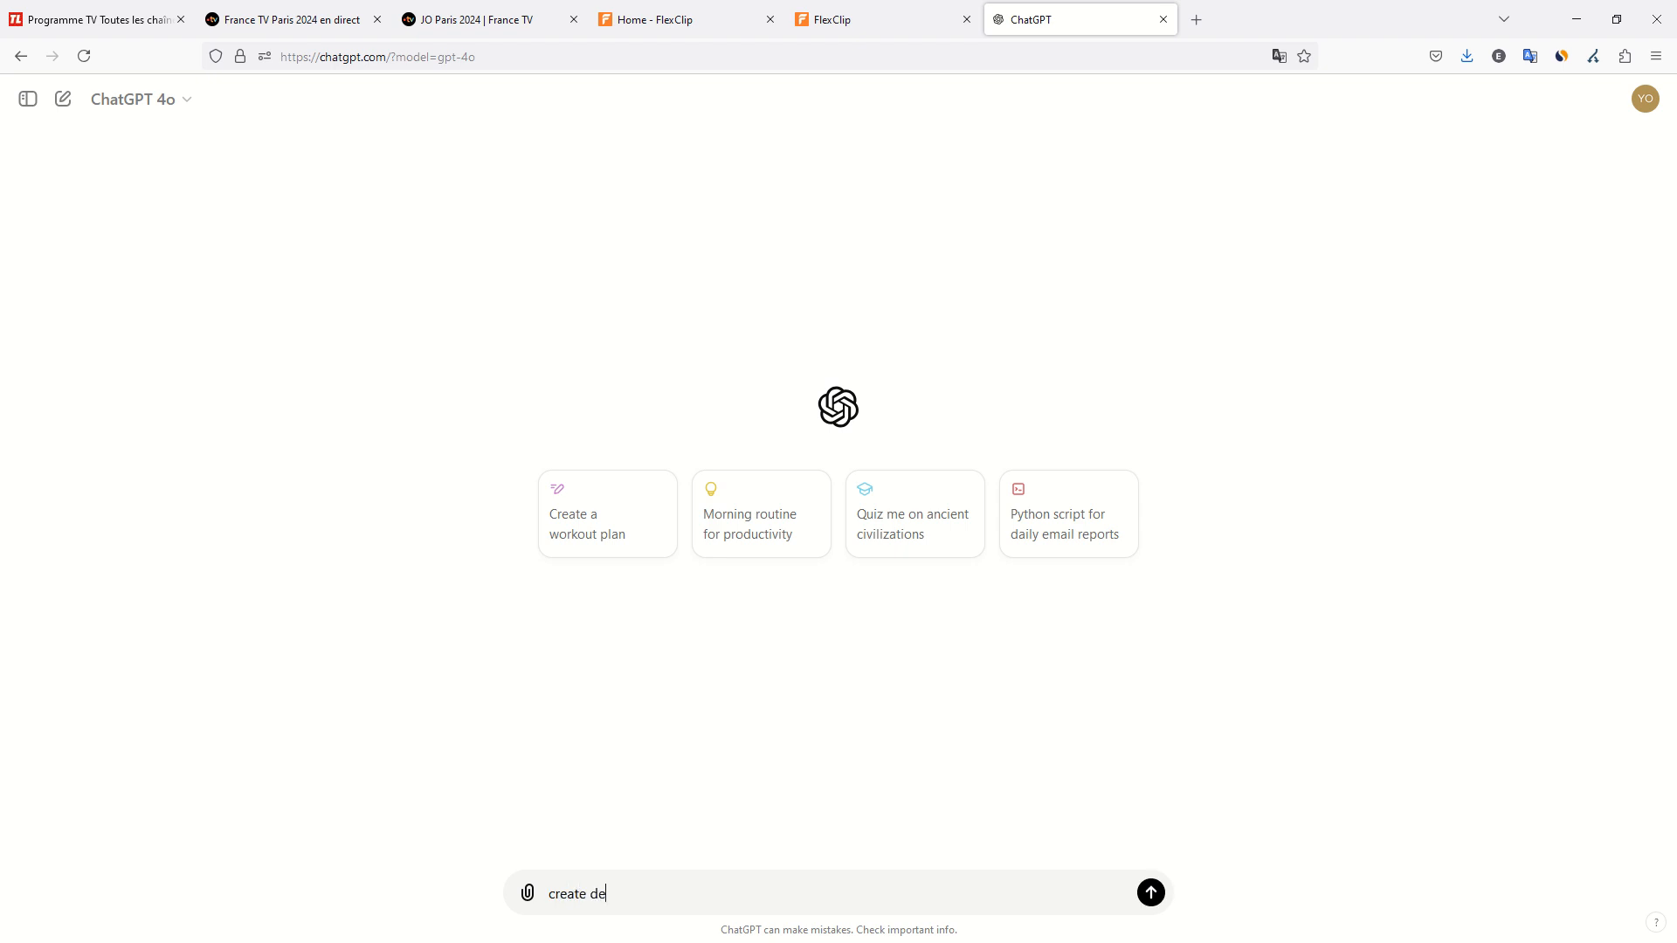
type("tails for a YouTube video based on transcript")
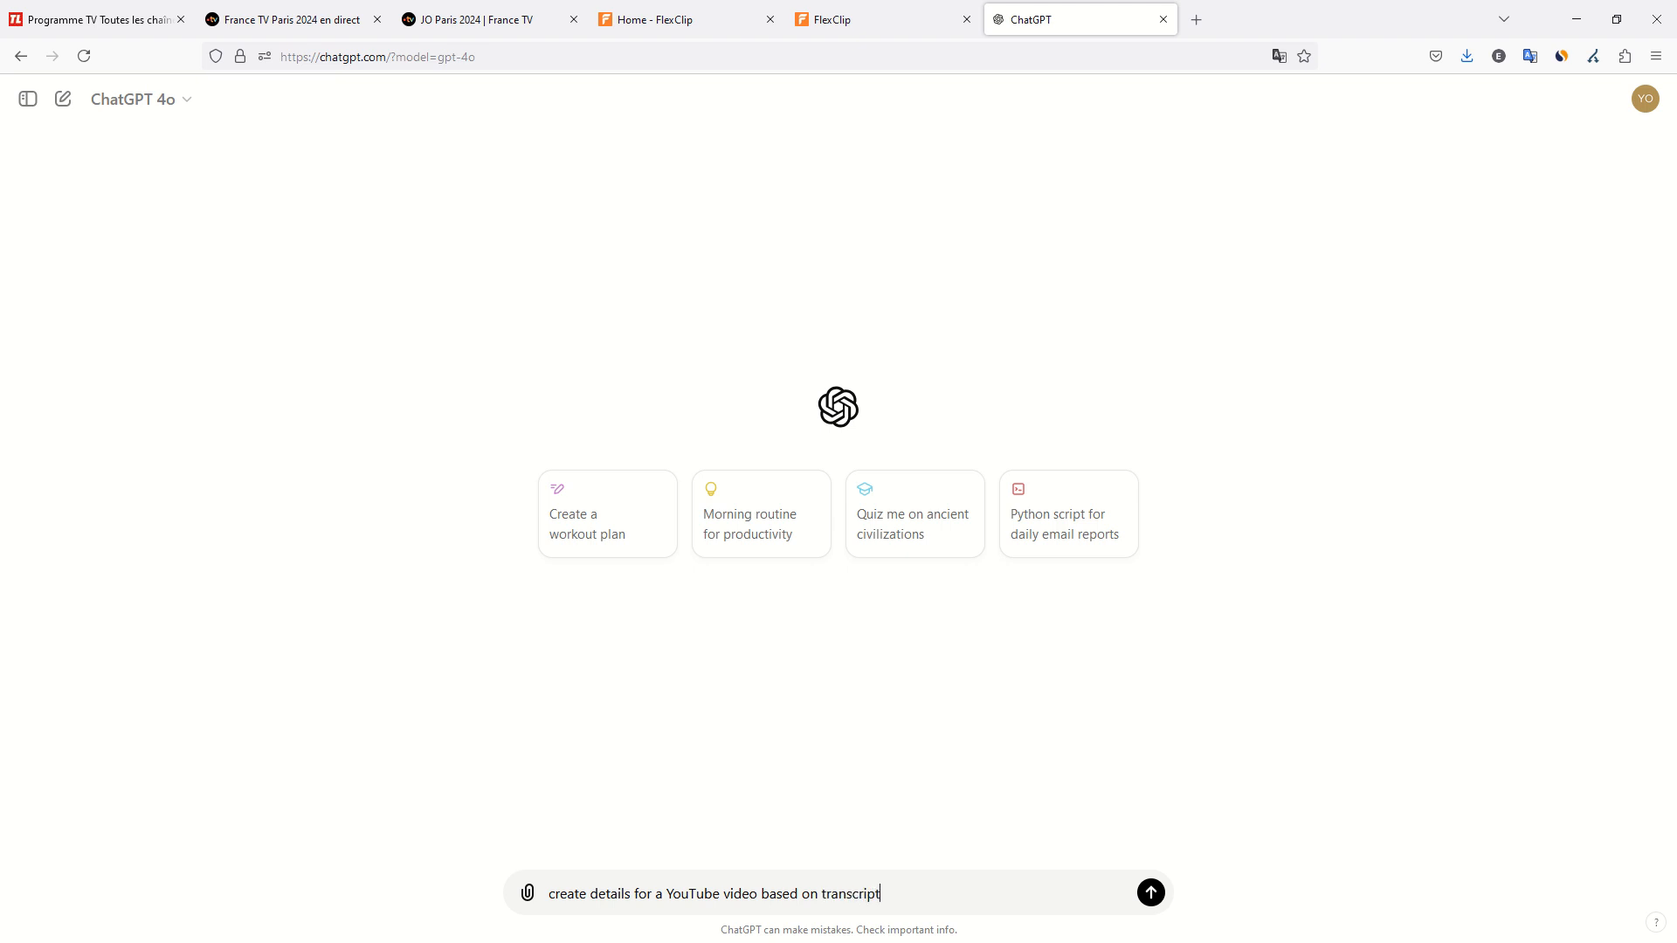
type("ion of audio content, give us: title, descr")
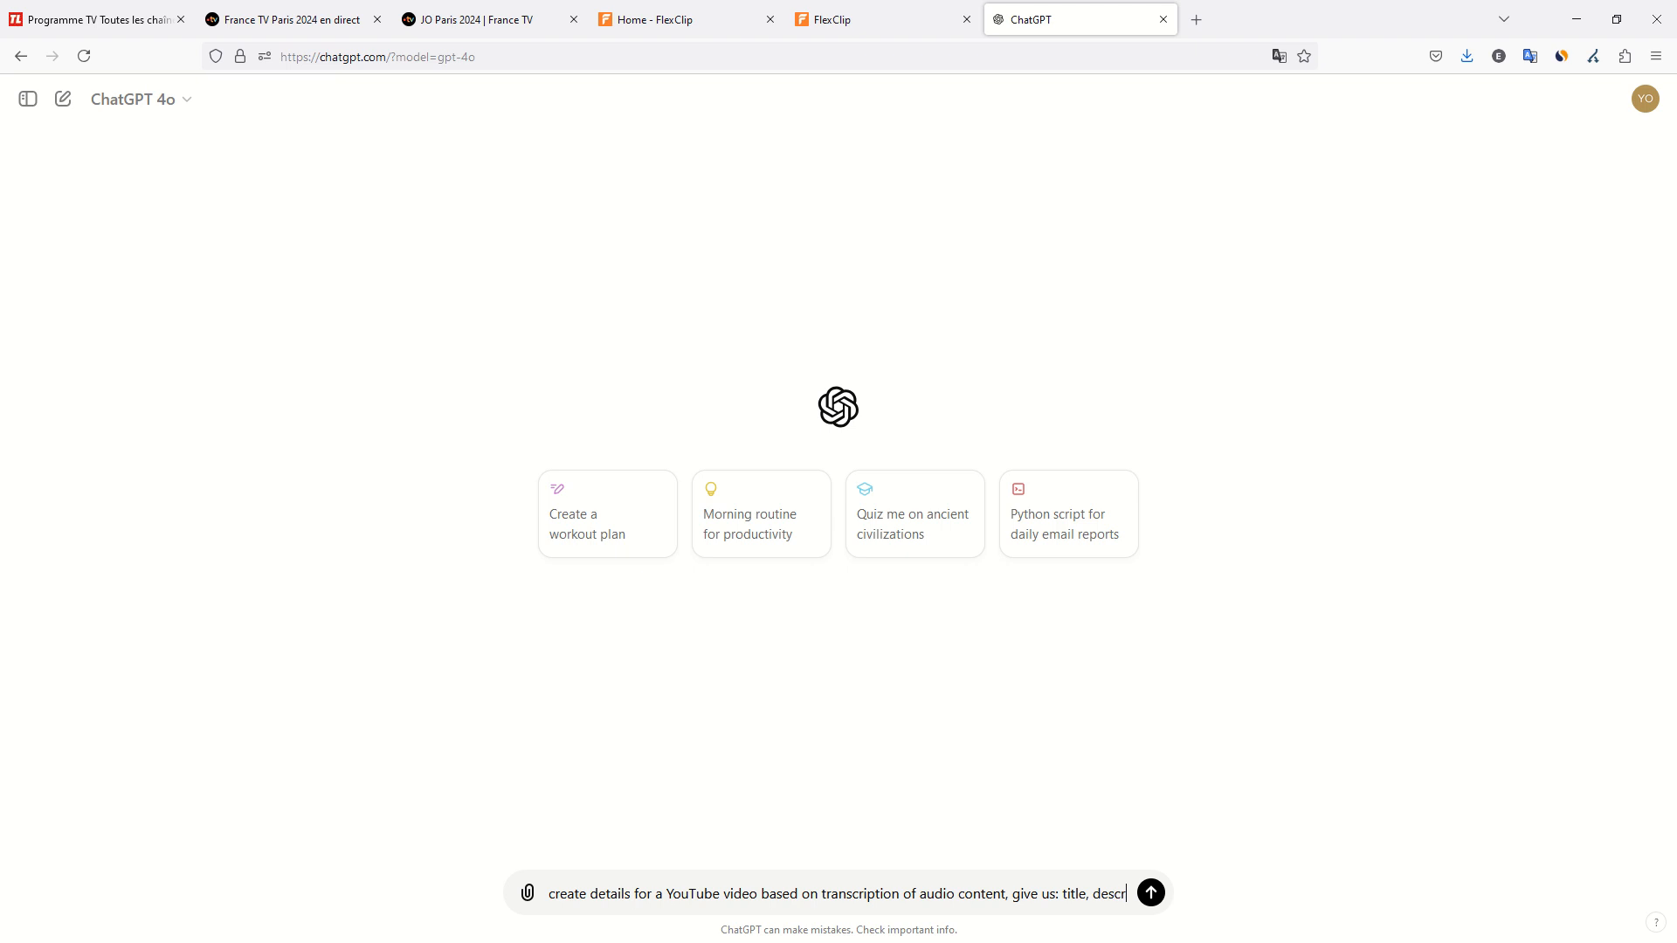
Extend the prompt with ", give us: title, description with hashtags, and tags separated by commas".
type("iption with")
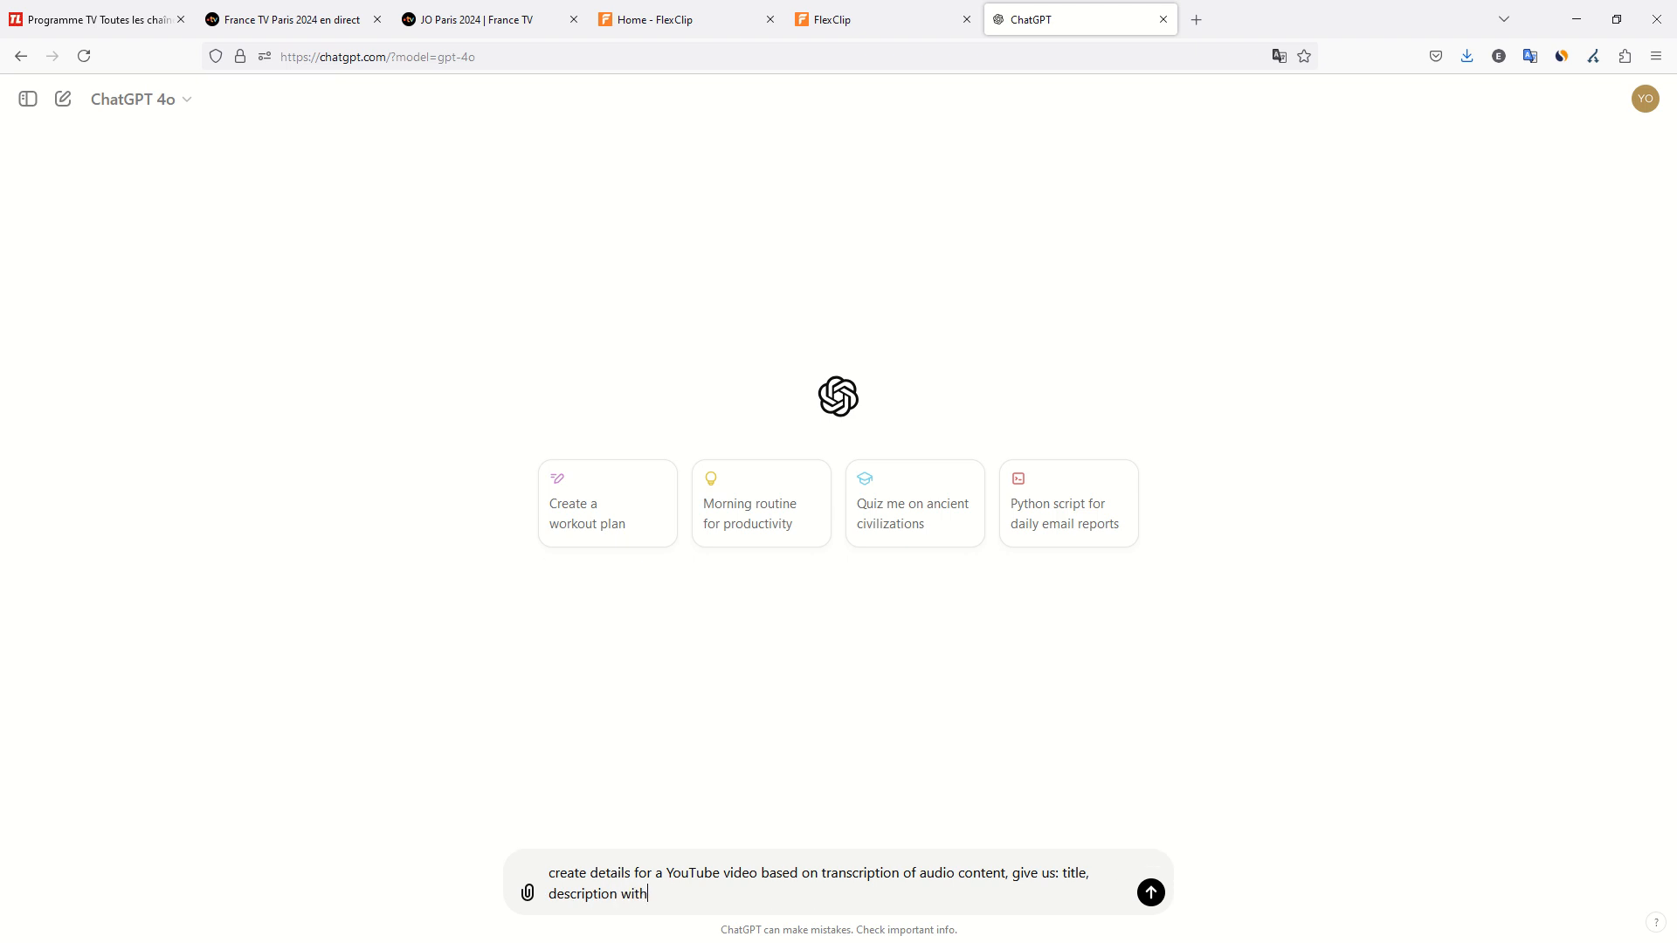
type(" ahashtags,")
type("and tags separated b")
type("y vom")
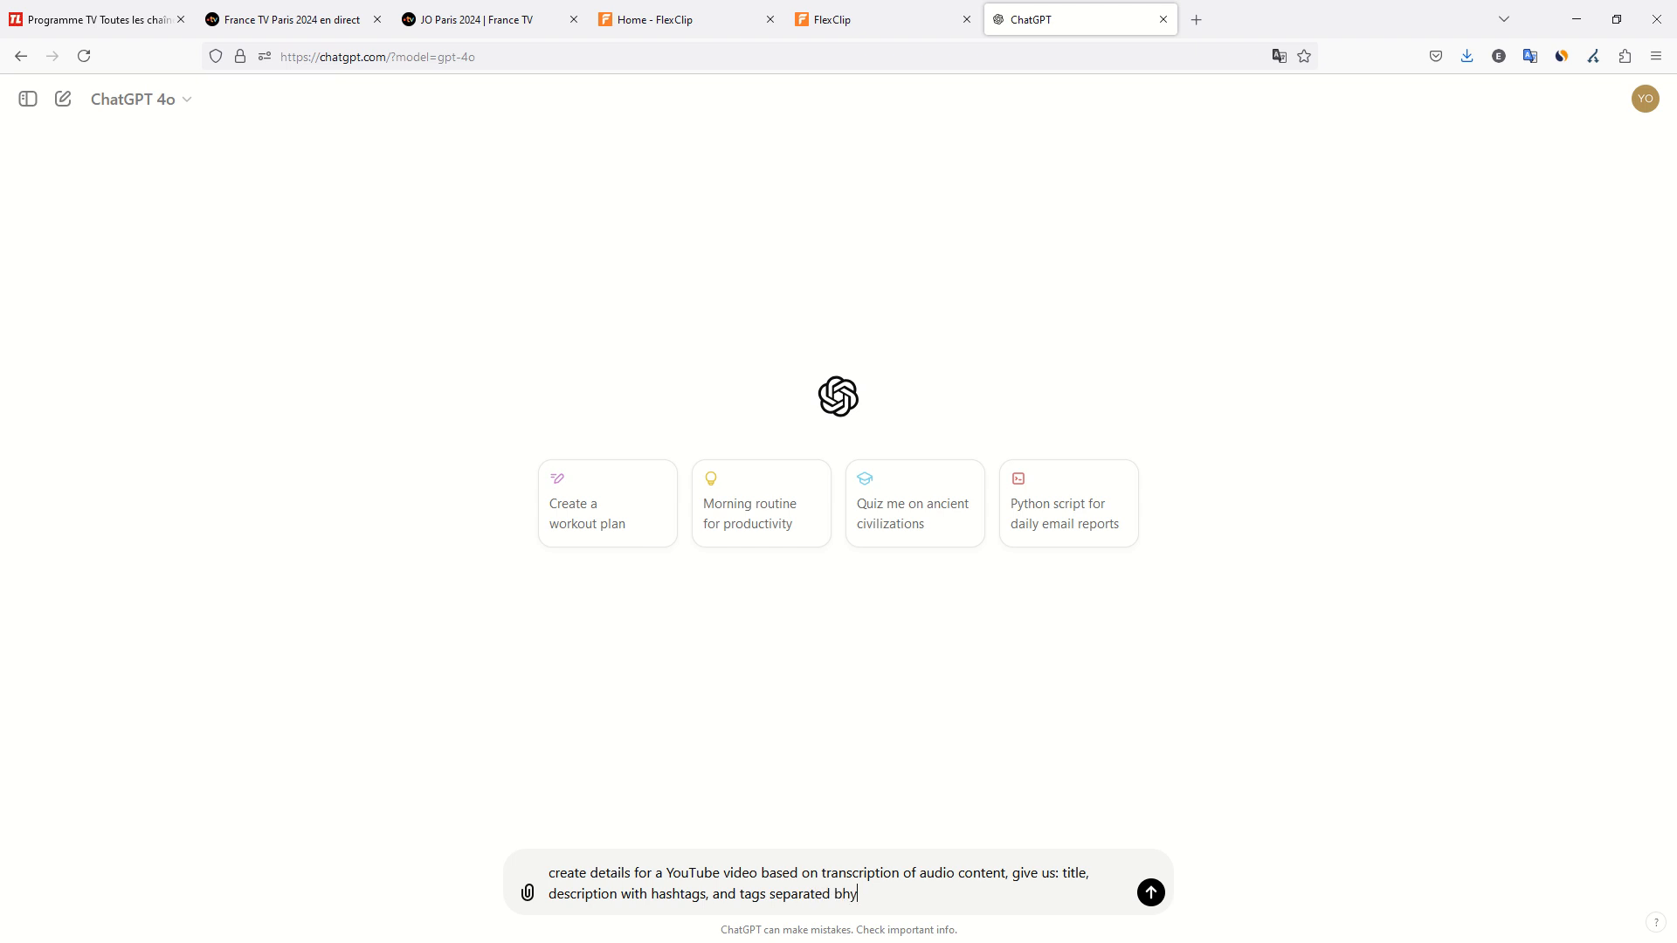
key("BackSpace")
key("BackSpace")
key("BackSpace")
type("comma")
Attach the downloaded subtitle text file from the computer, add "in attachment" after "audio content", and send the prompt.
left_click(527, 892)
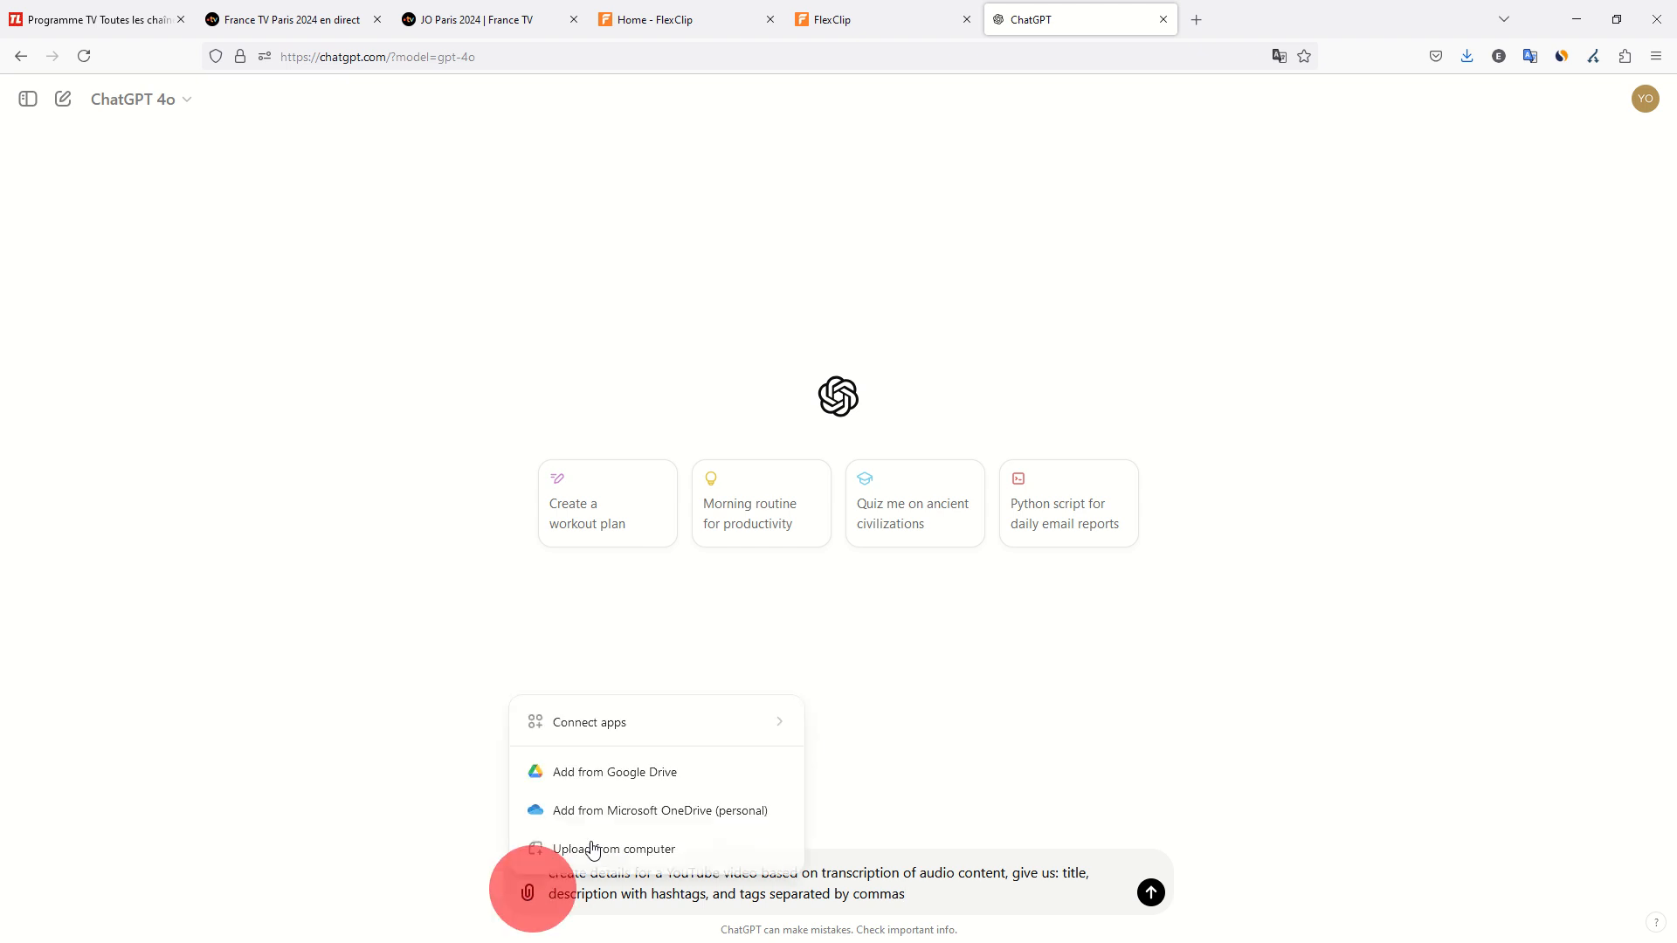
left_click(646, 860)
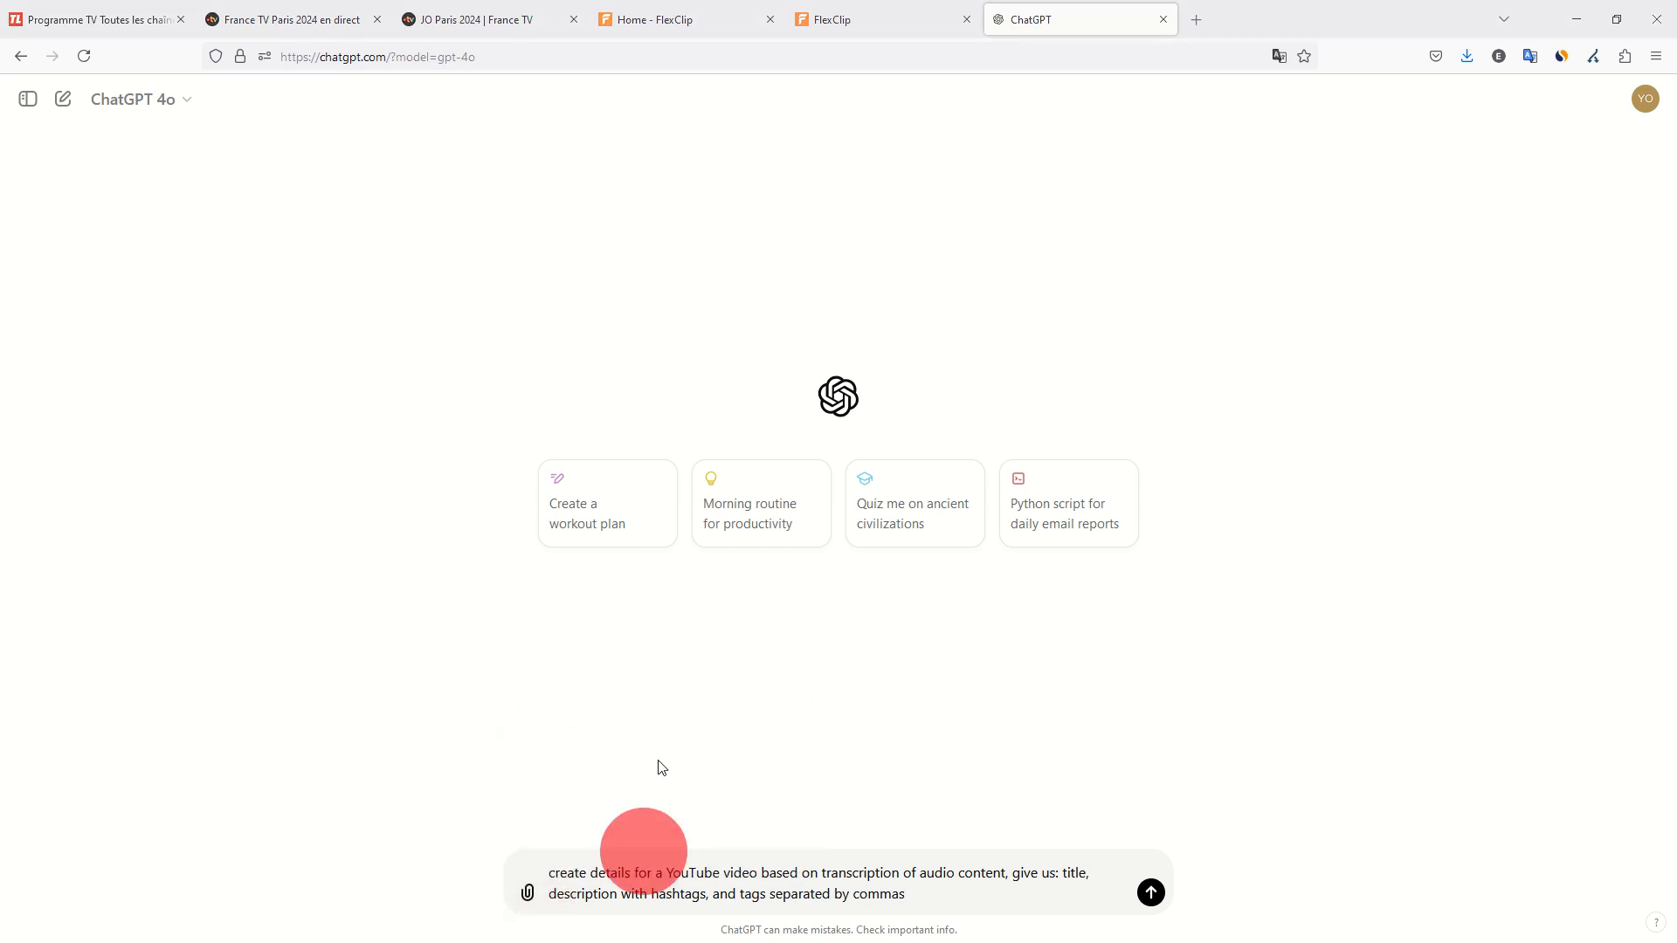
left_click(480, 281)
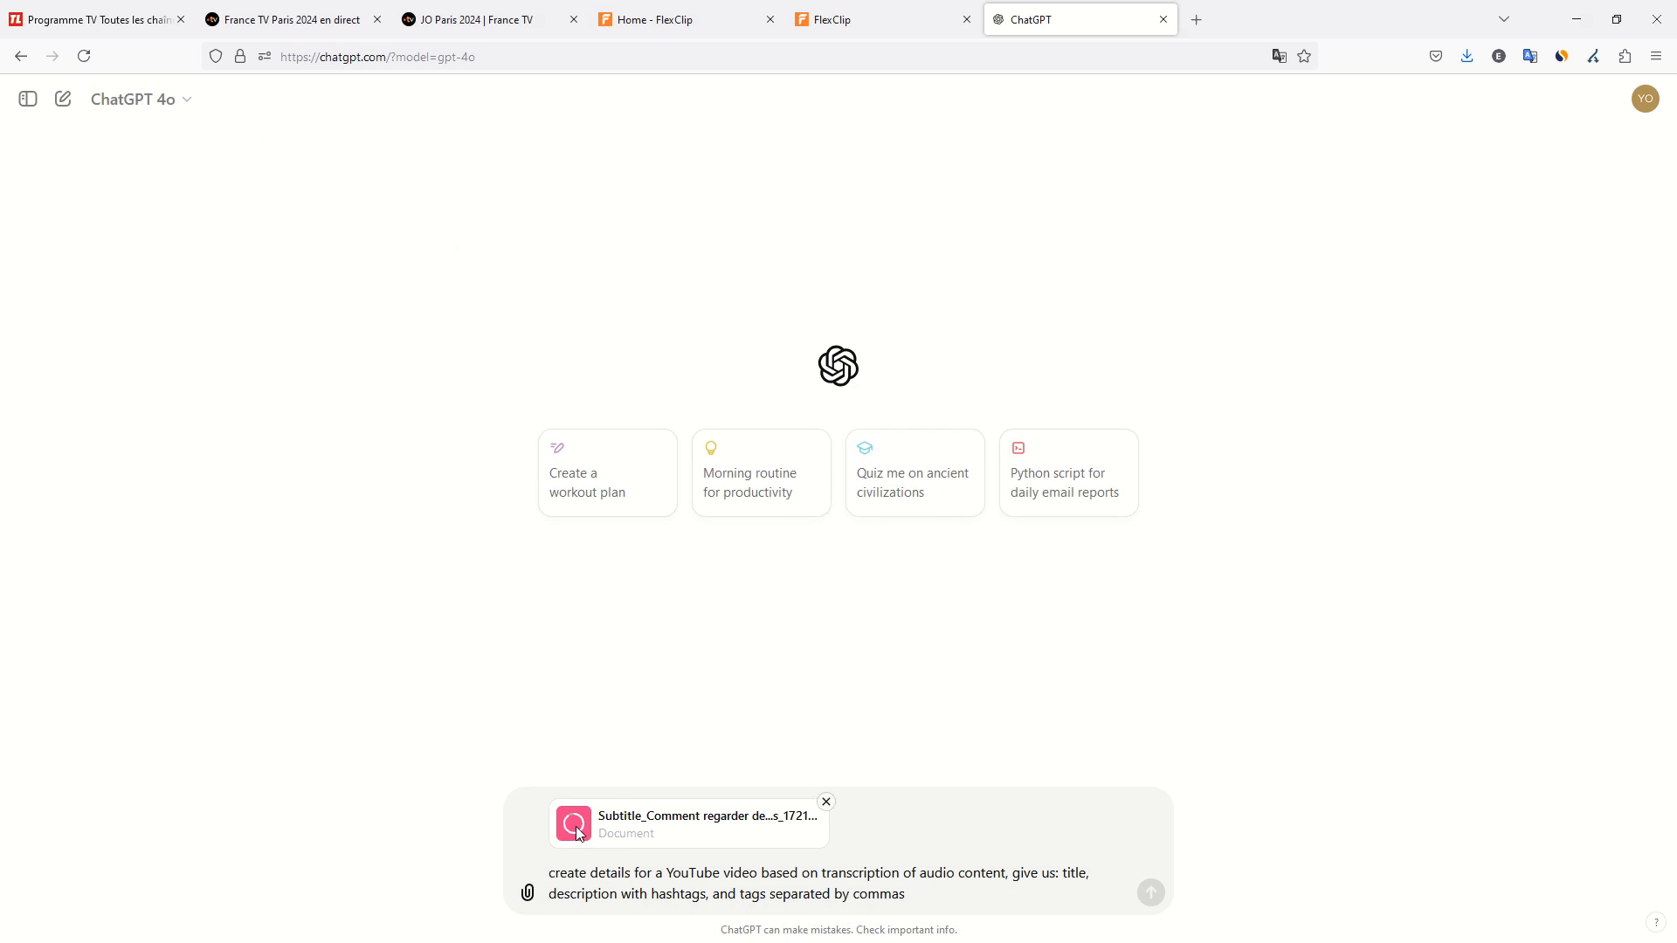
left_click(1007, 874)
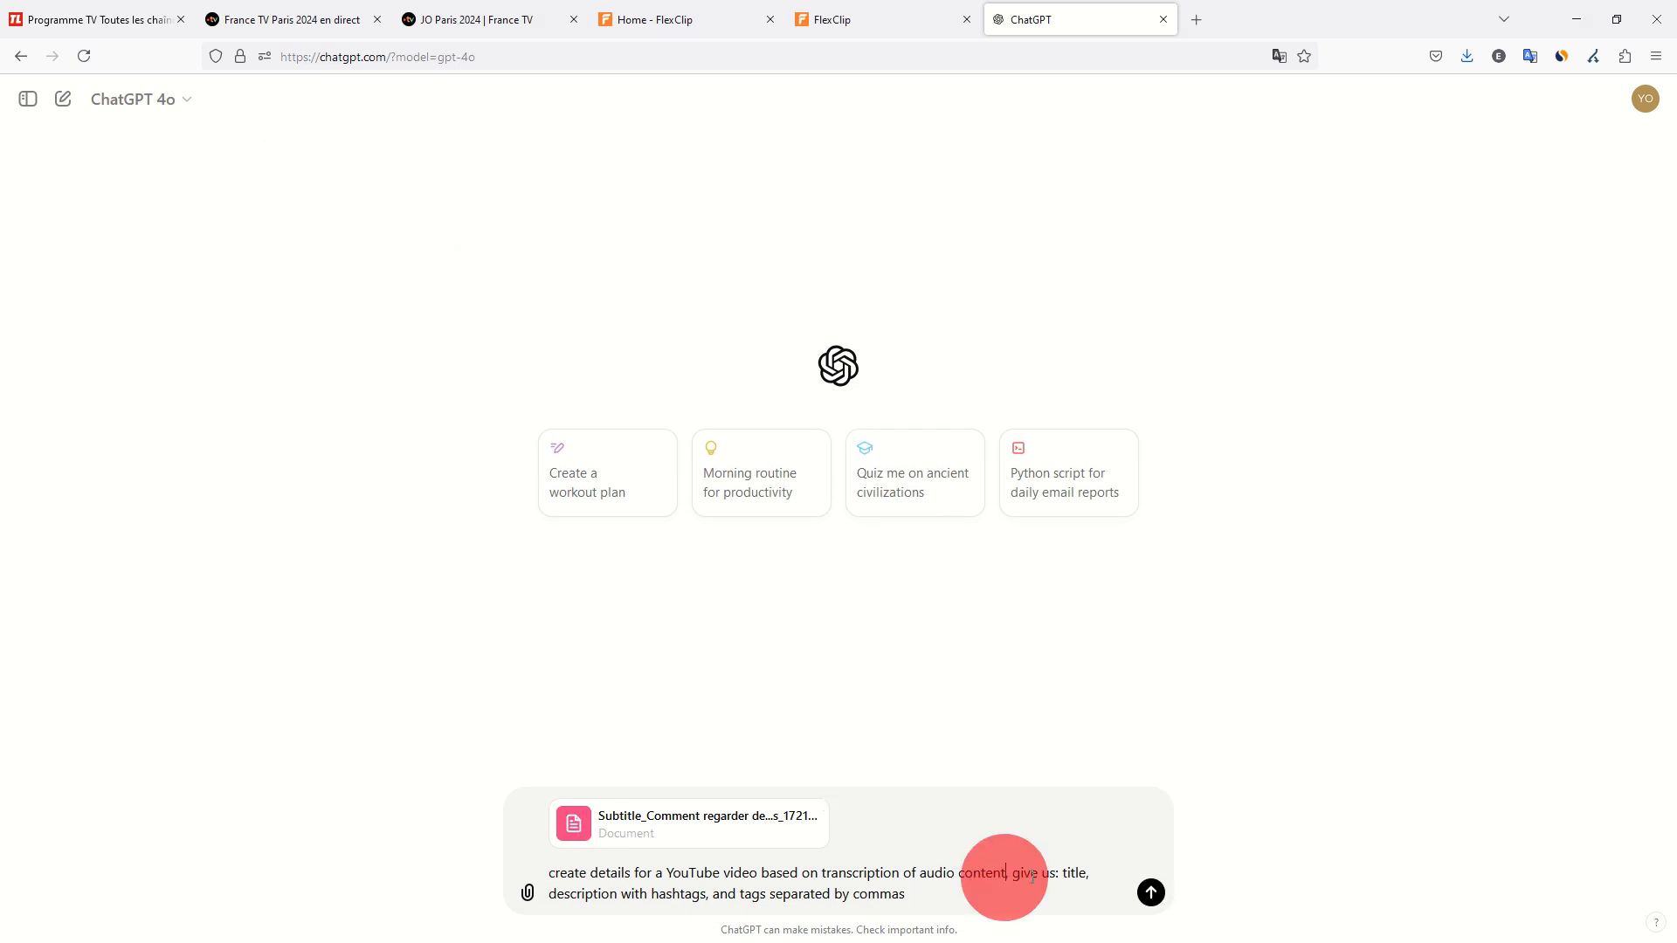
type("in attachment")
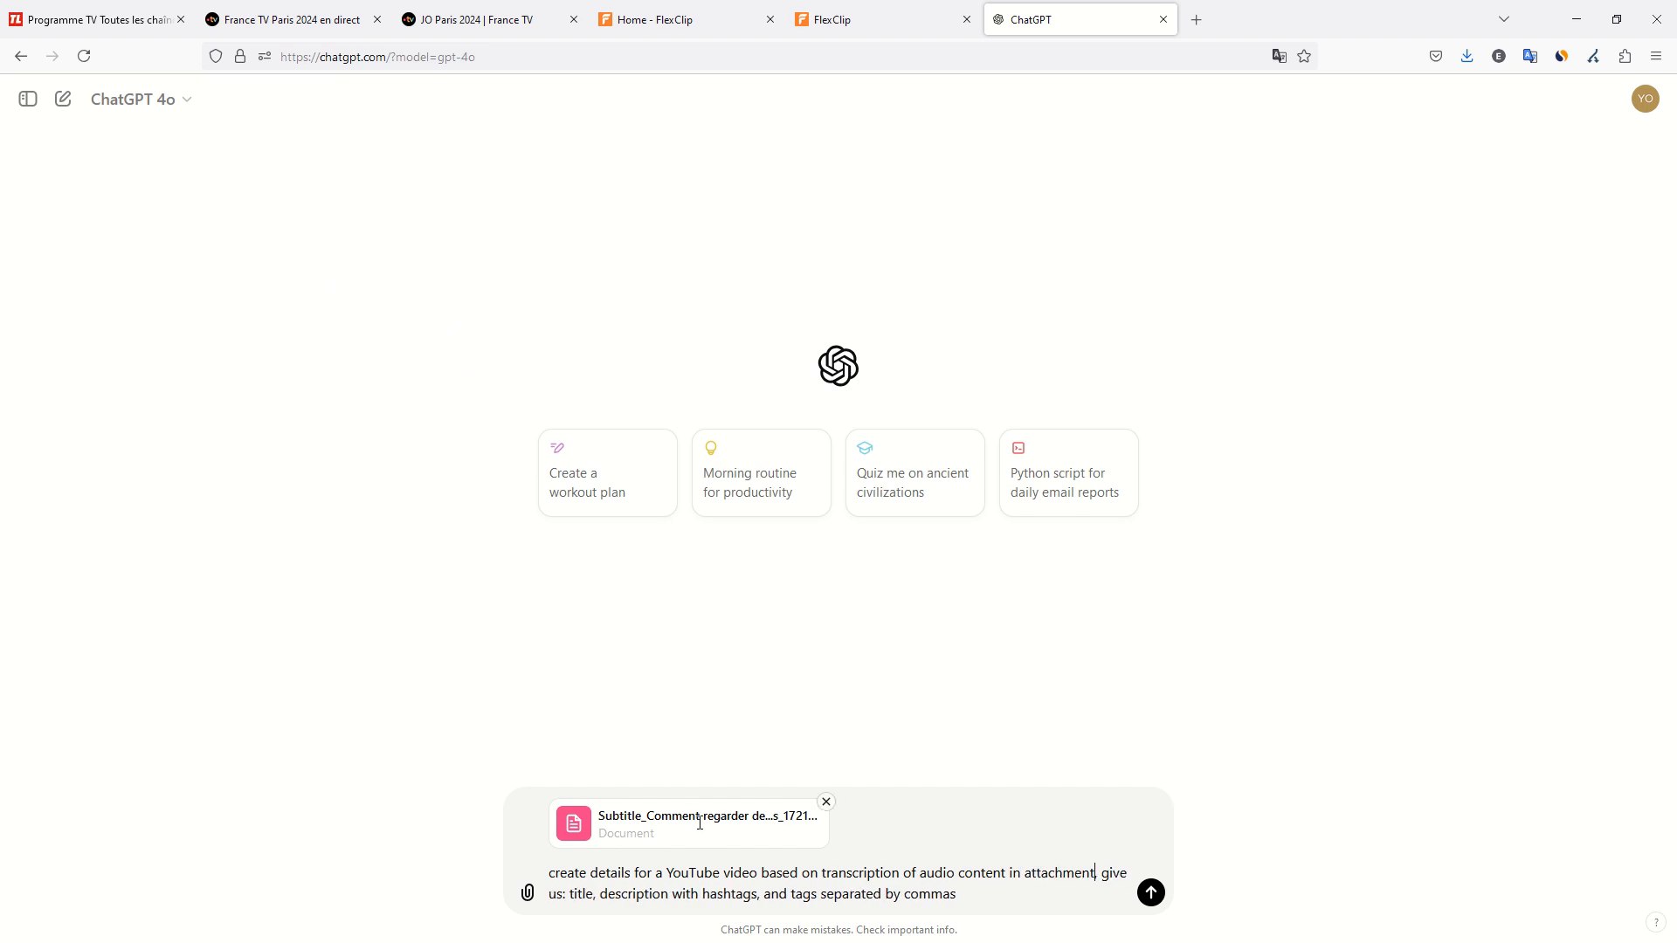
left_click(1151, 893)
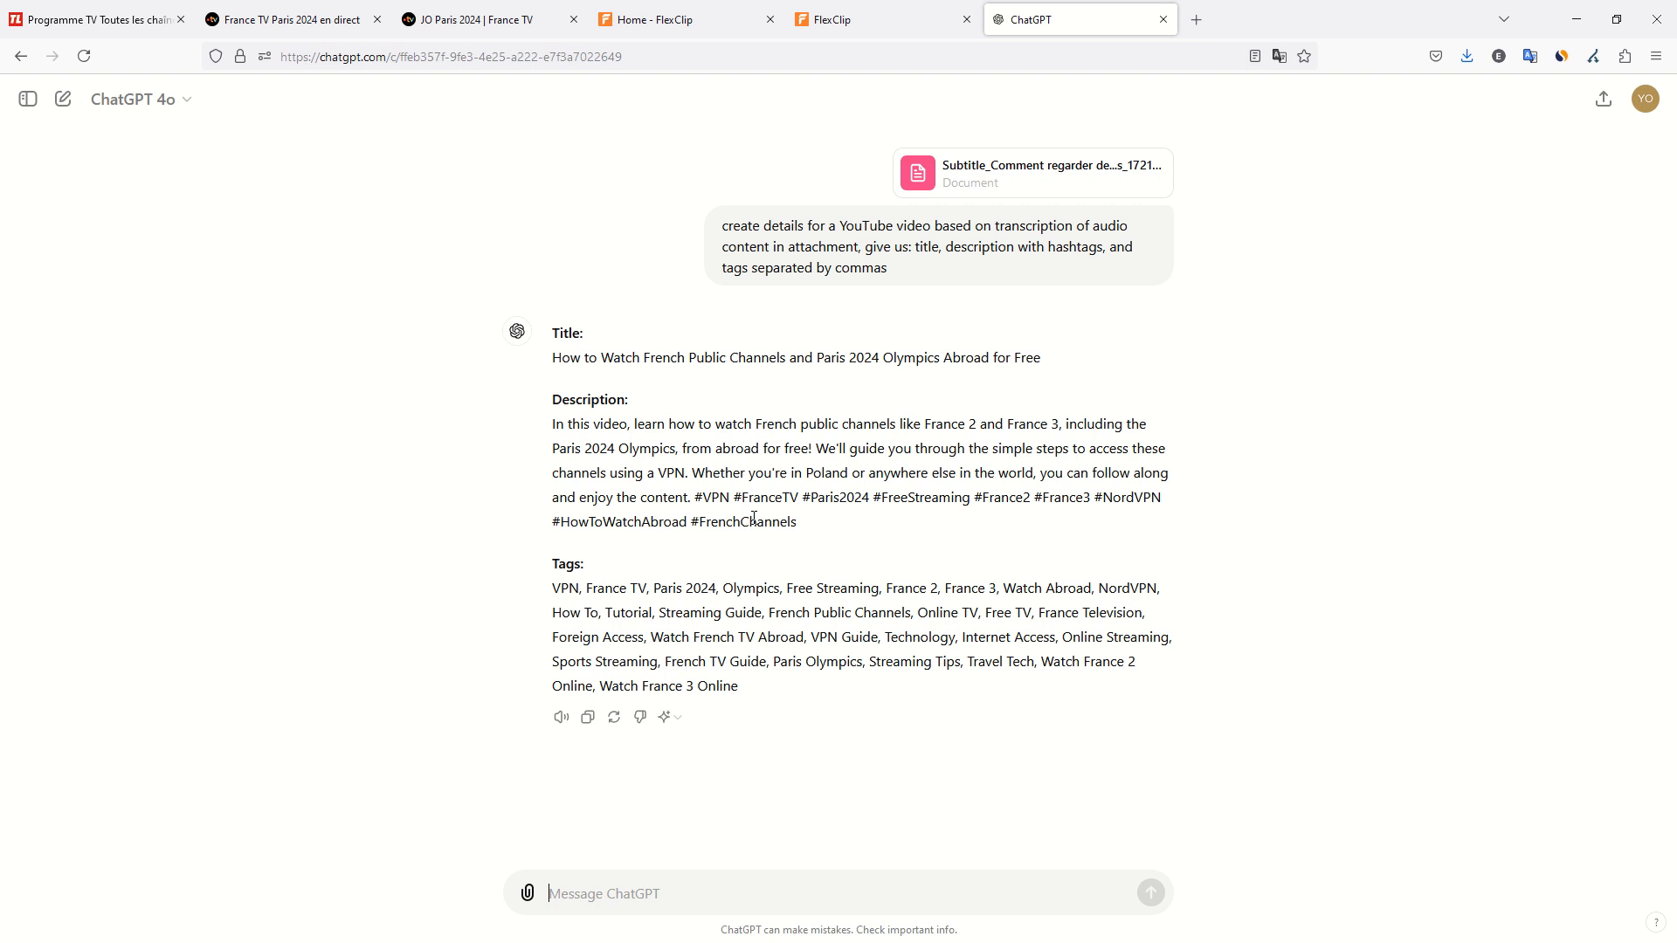
Send the follow-up "give us all these details in French and beautify everything with emoticons, and optimize for SEO rankings and drive clicks".
left_click(689, 895)
type("give us all these details in Frenach a")
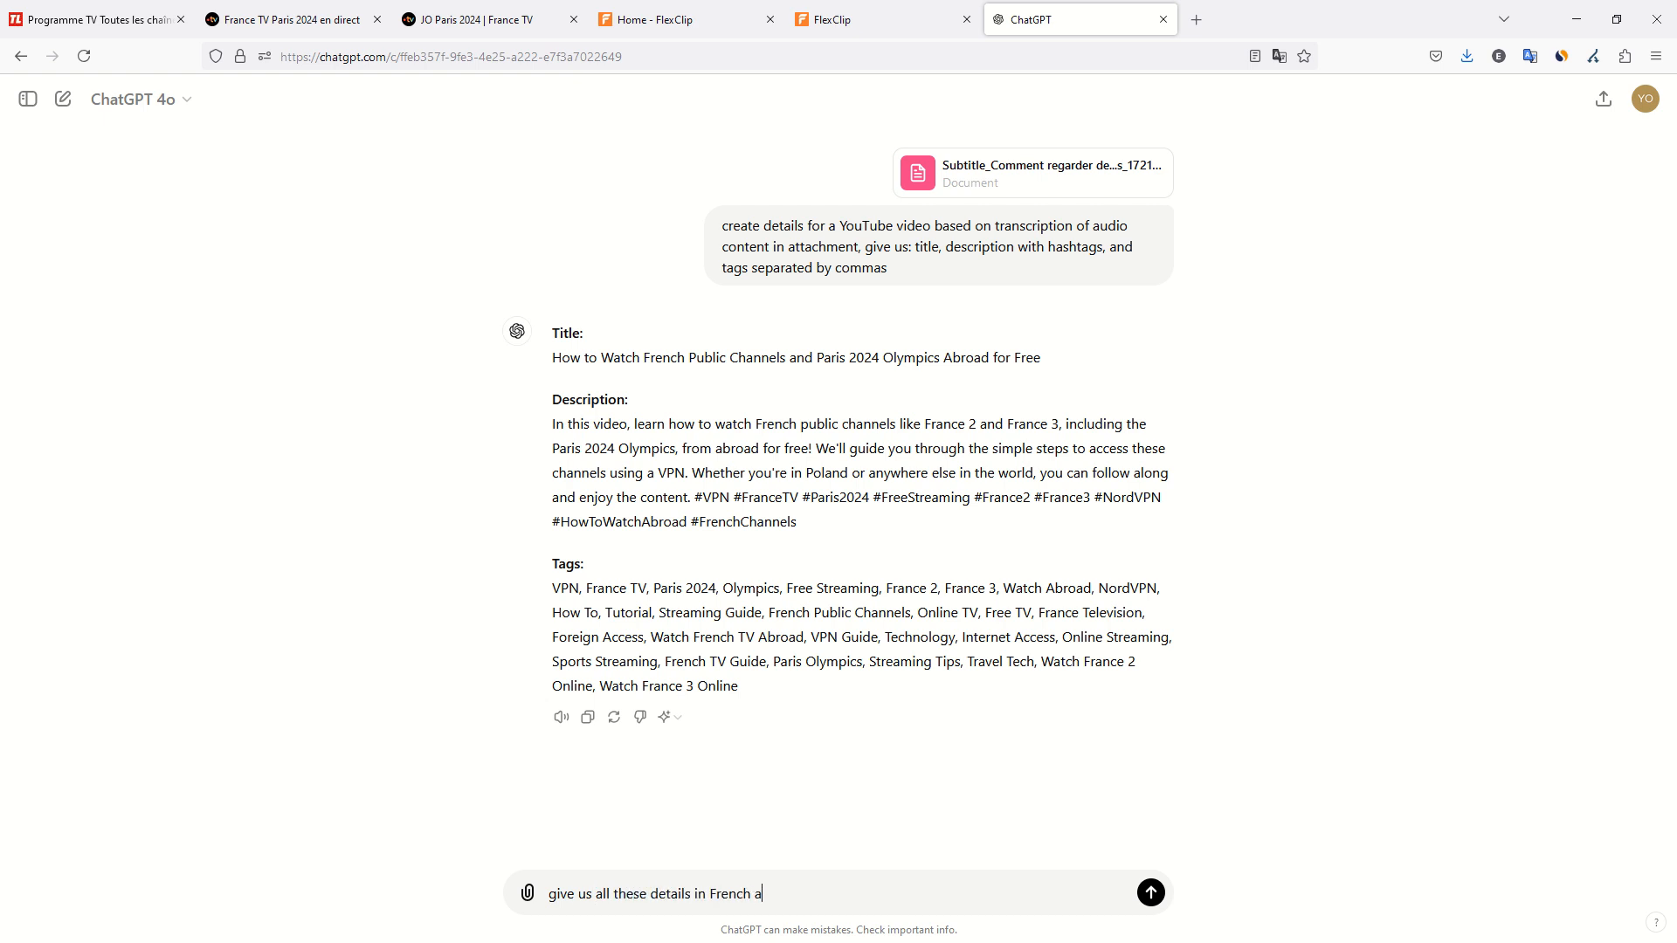
type("nd beautify everythi")
type("ng m")
type("with em")
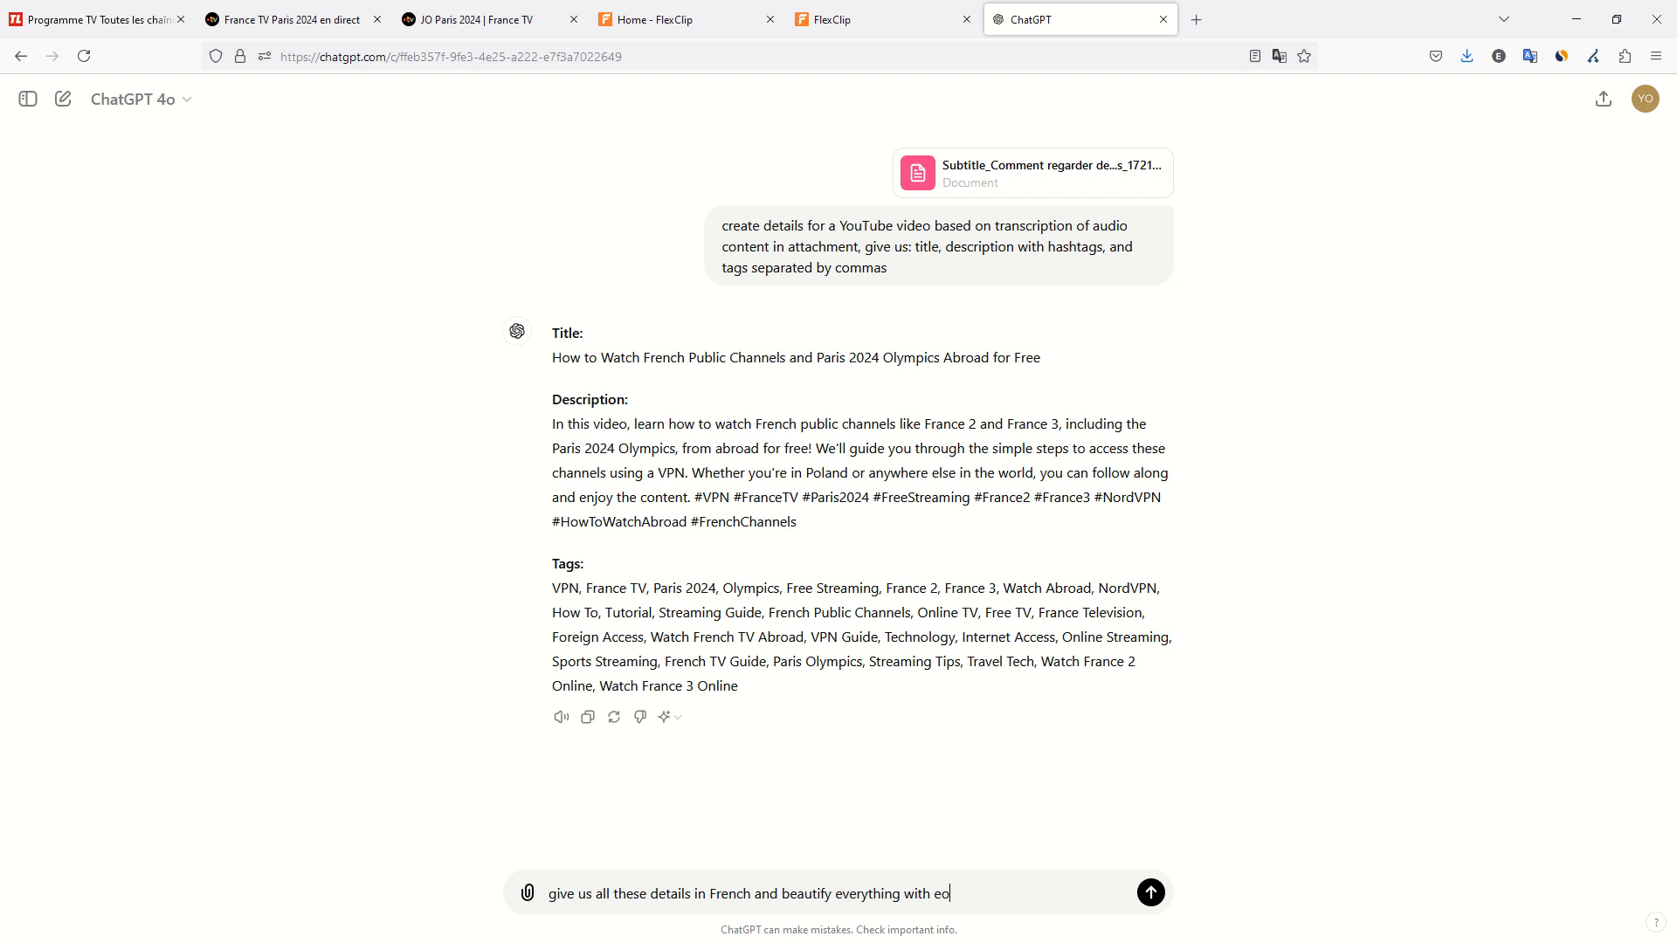
key("BackSpace")
type("moticons, and optimize for SEO ran")
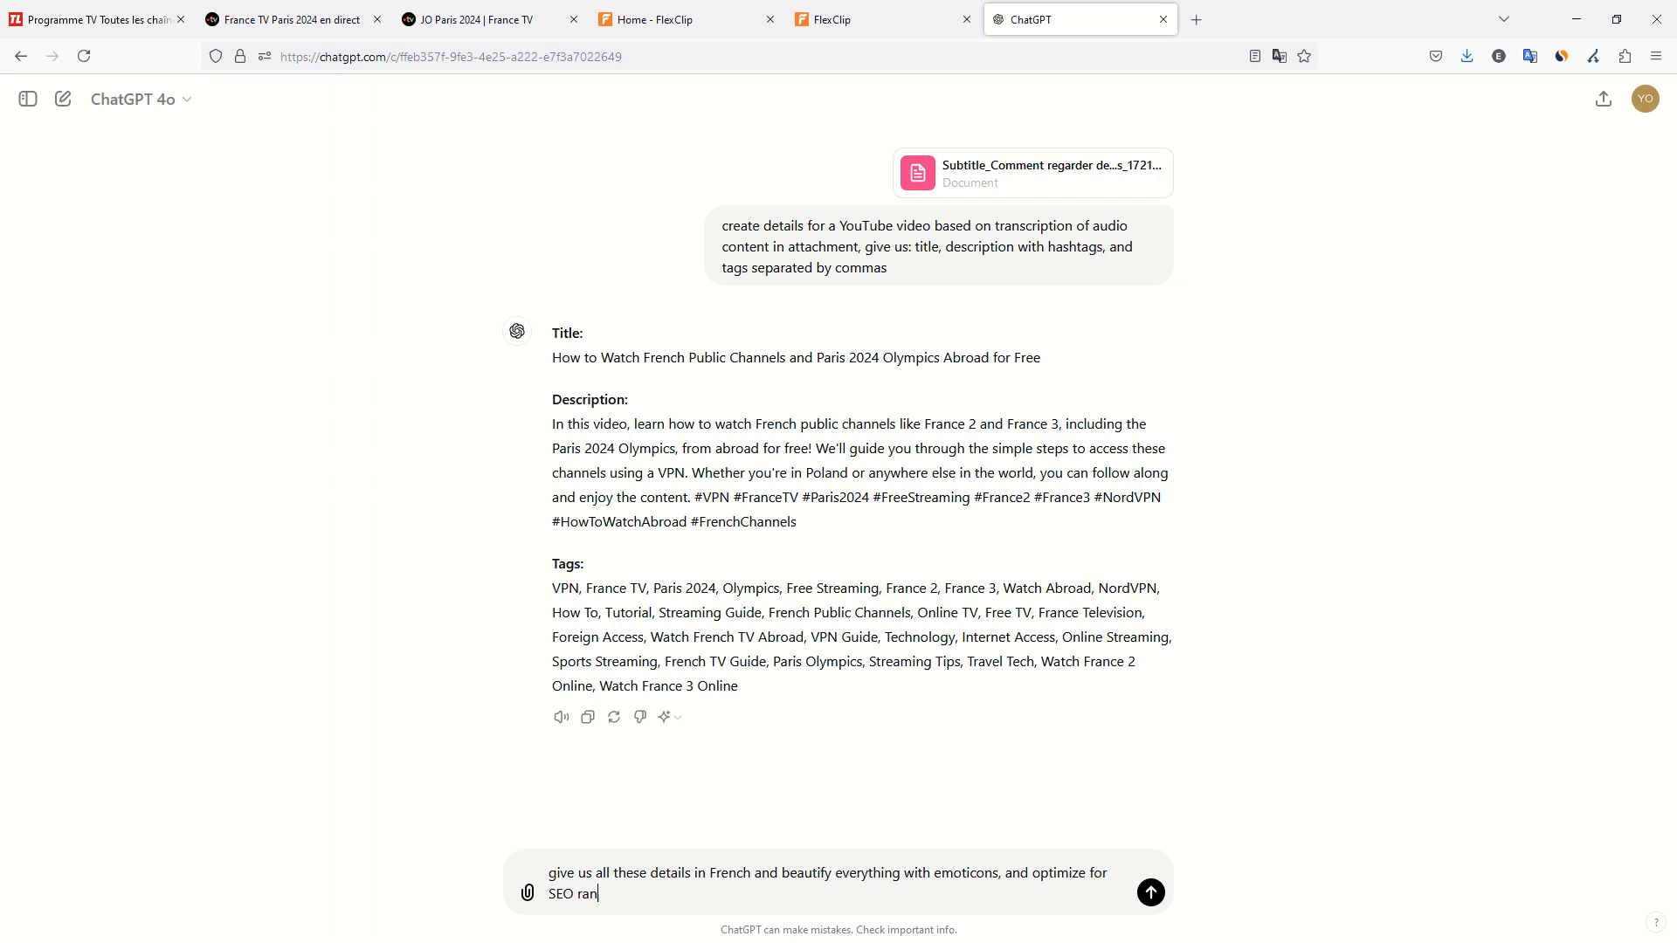
type("kings and drive clicks")
key("Return")
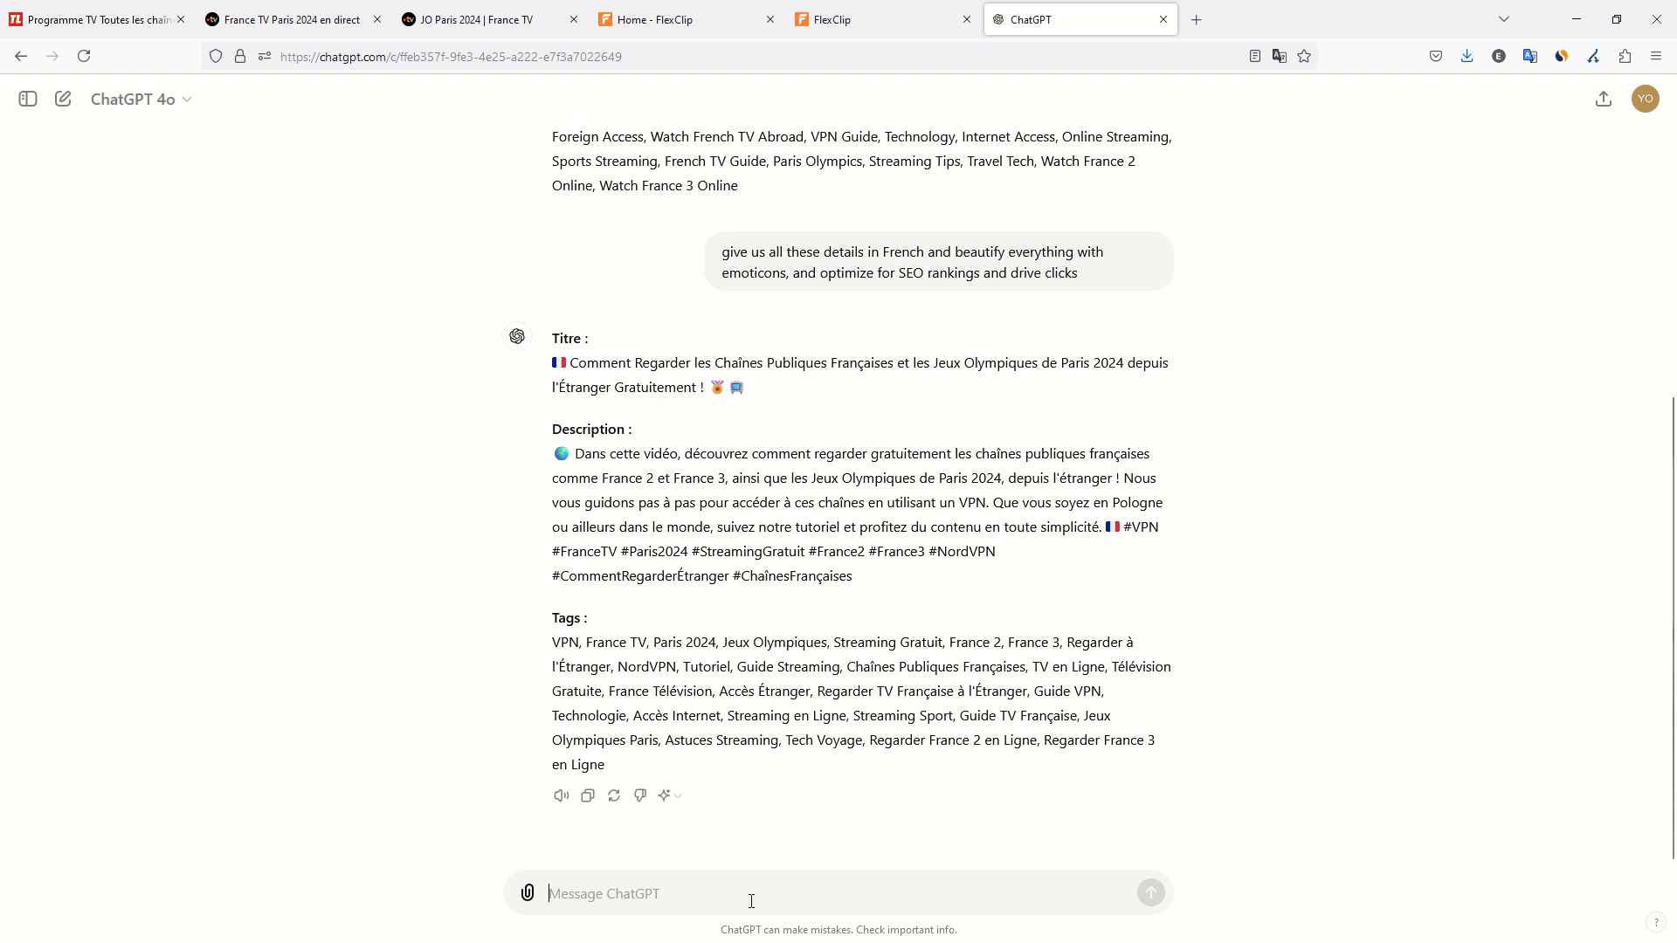
Switch to Chrome and open the YouTube Studio channel content page.
key("super")
left_click(931, 927)
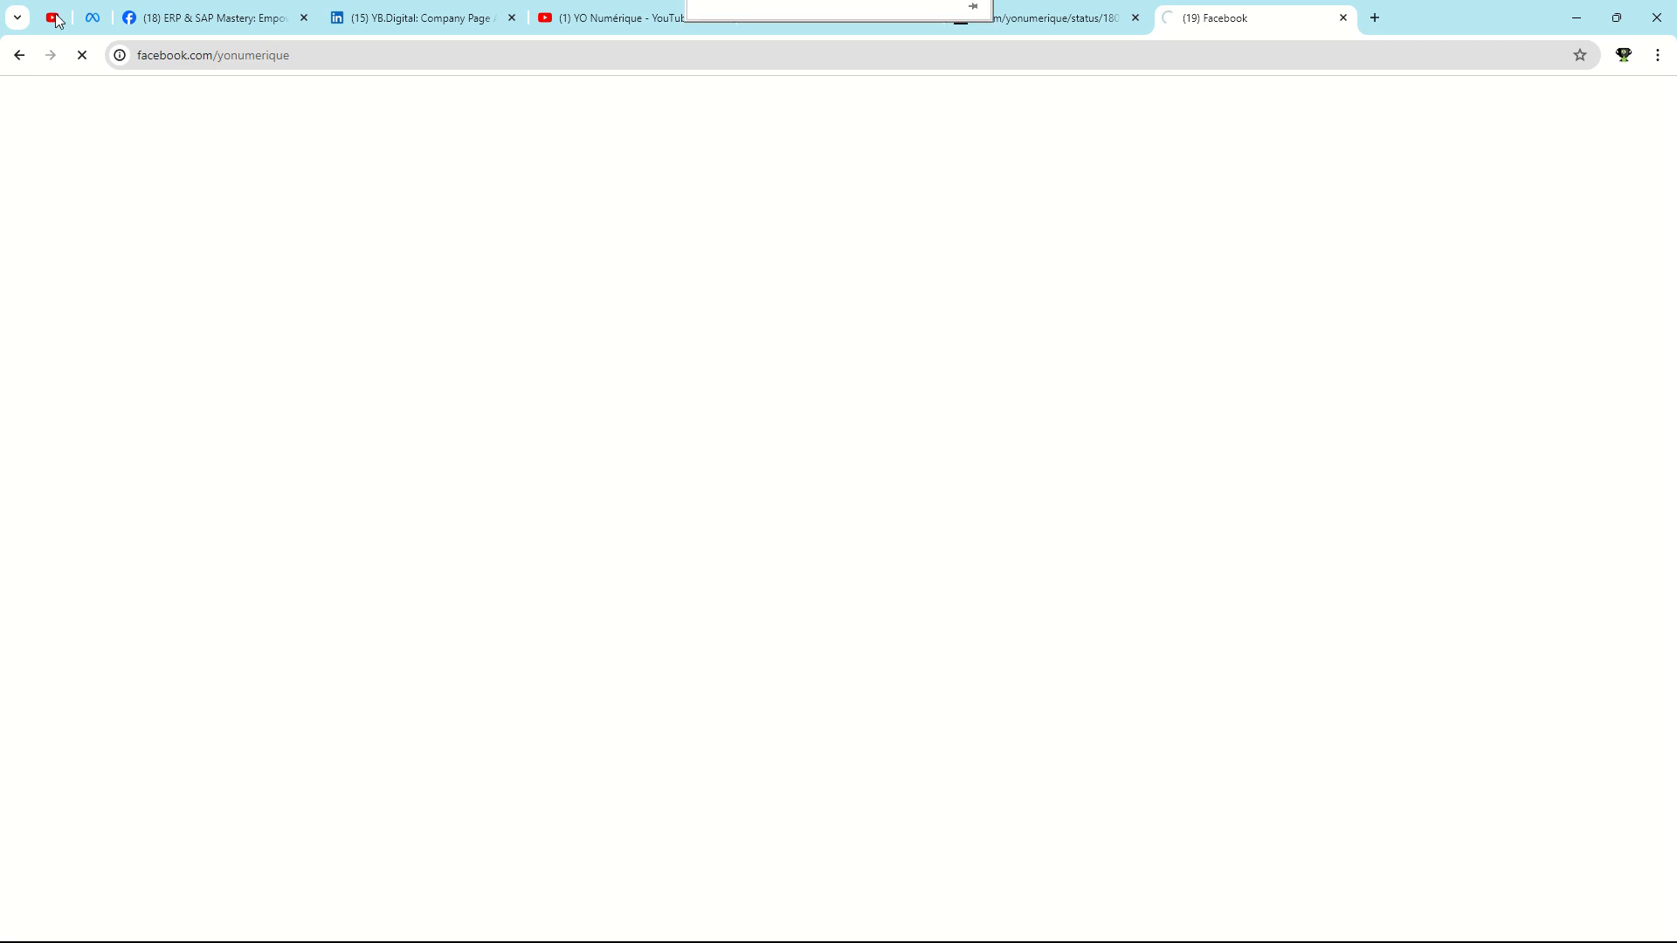
left_click(56, 21)
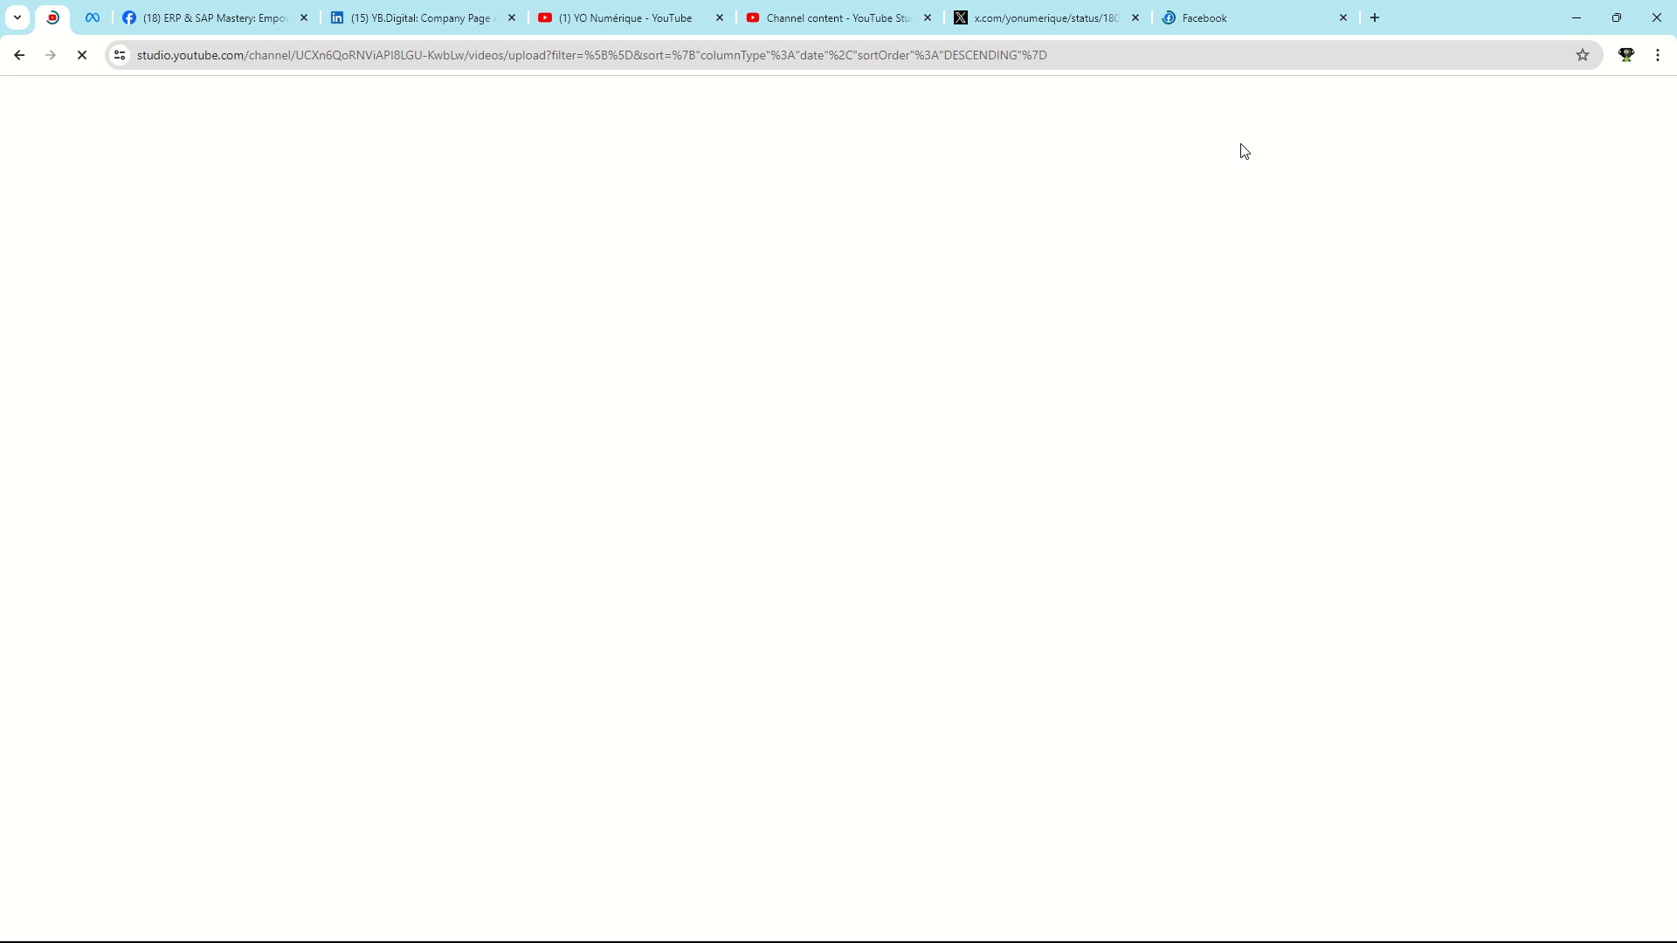
Copy the generated French title from the ChatGPT response in Firefox and return to YouTube Studio in Chrome.
key("alt+Tab")
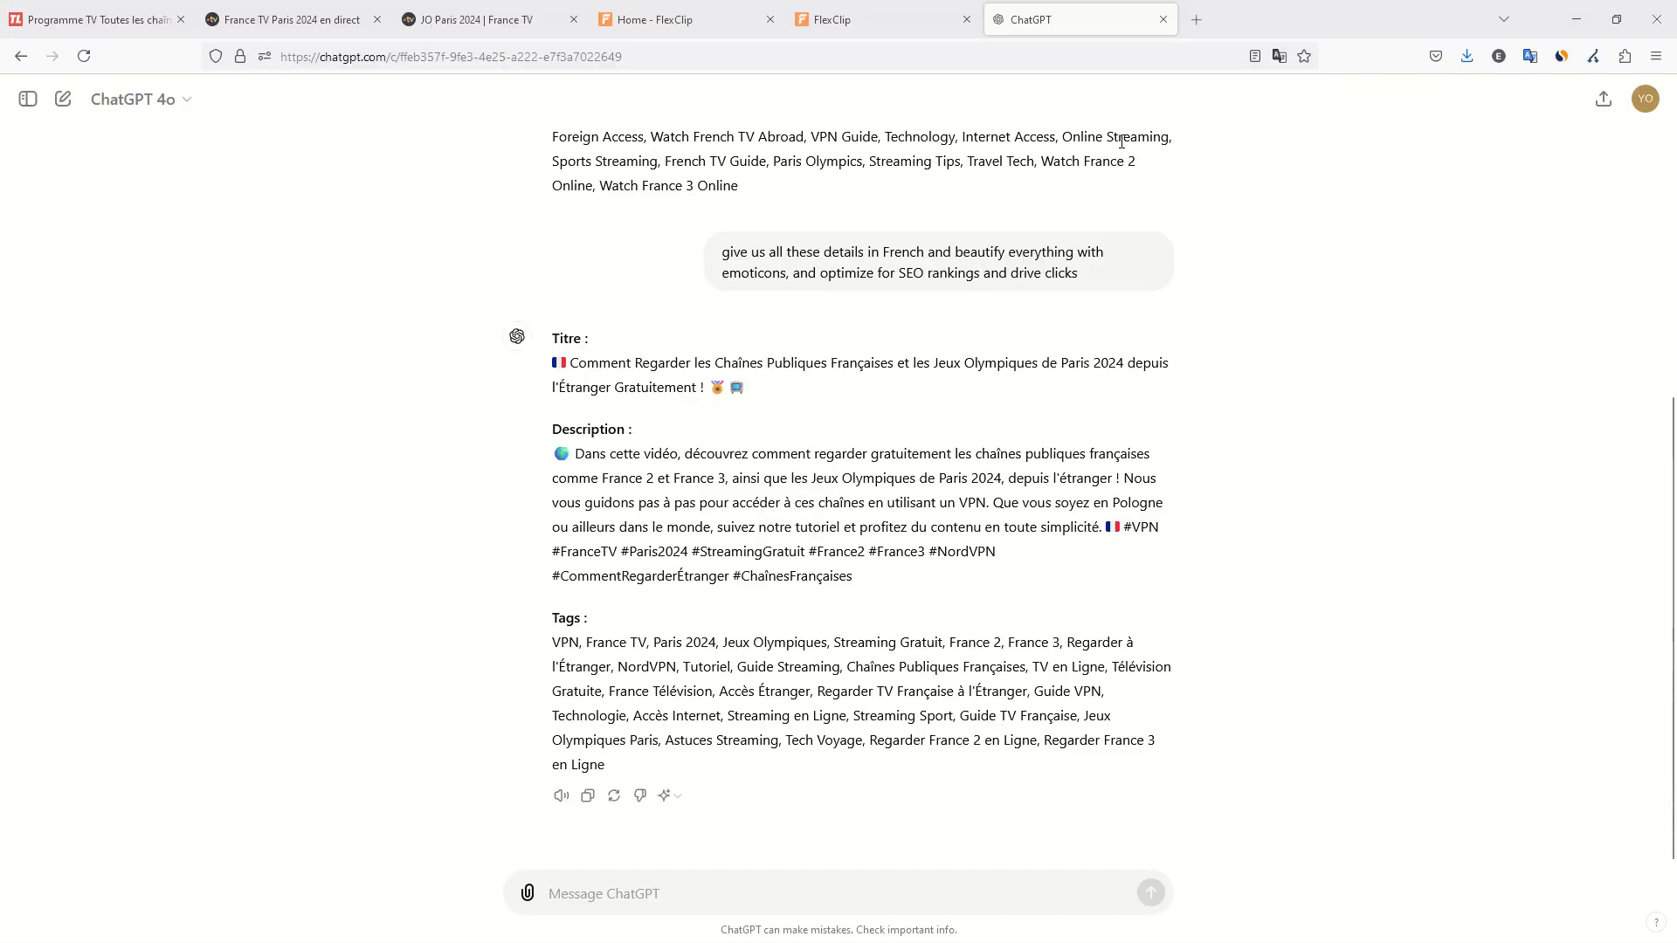
left_click_drag(563, 367, 756, 394)
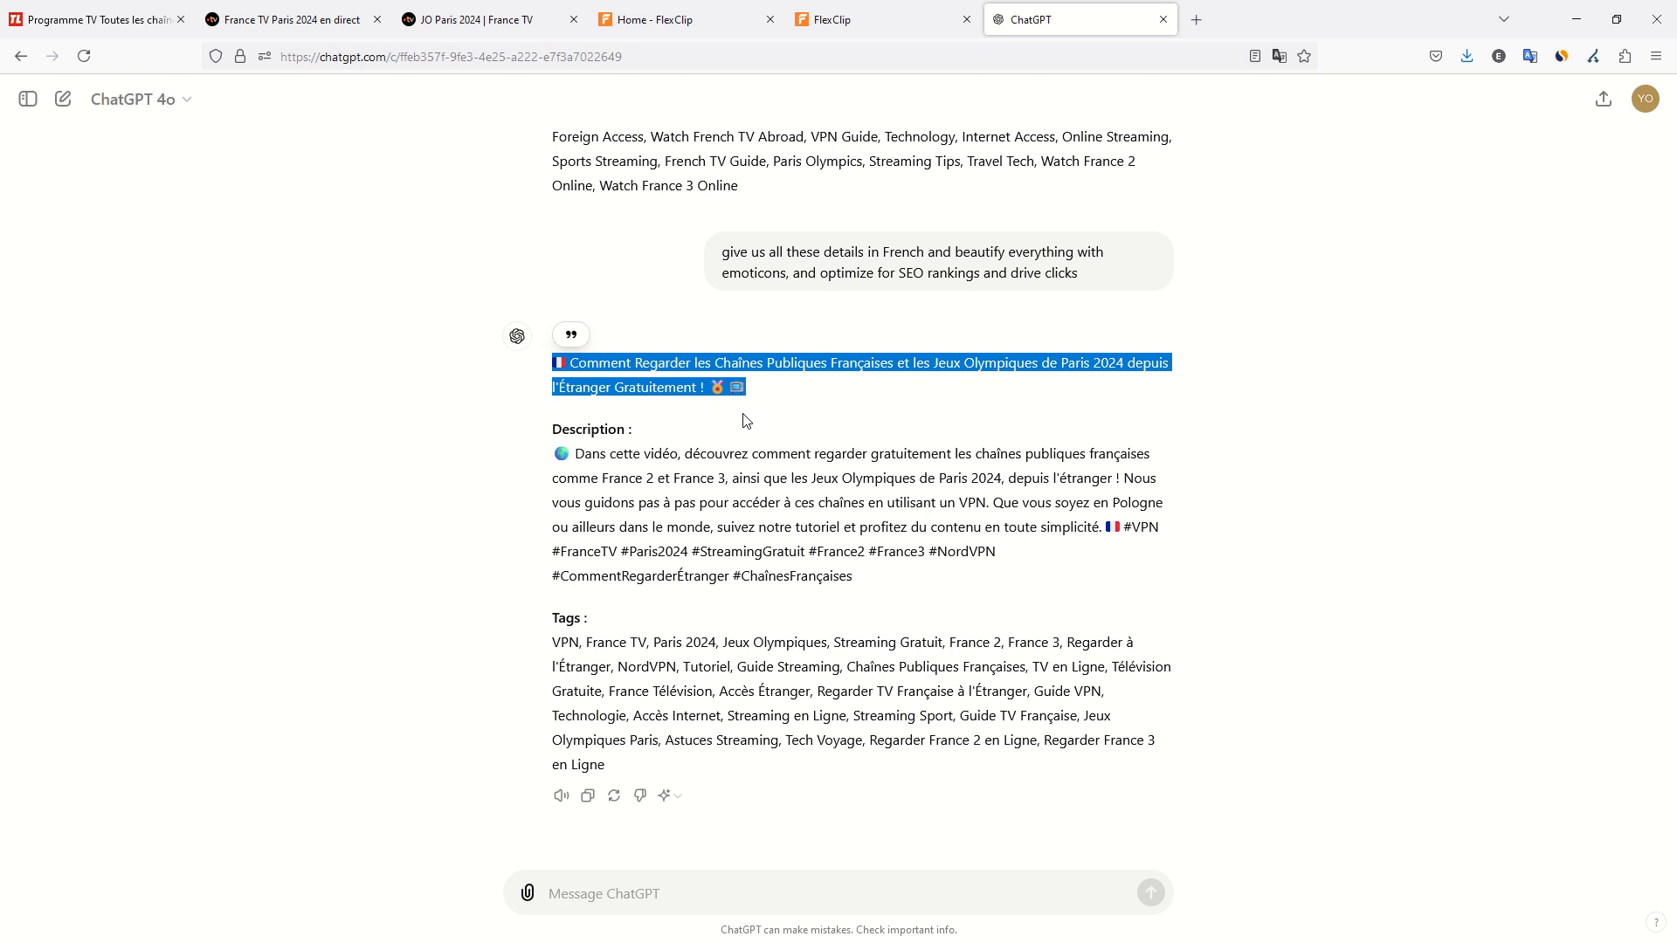
key("alt+Tab")
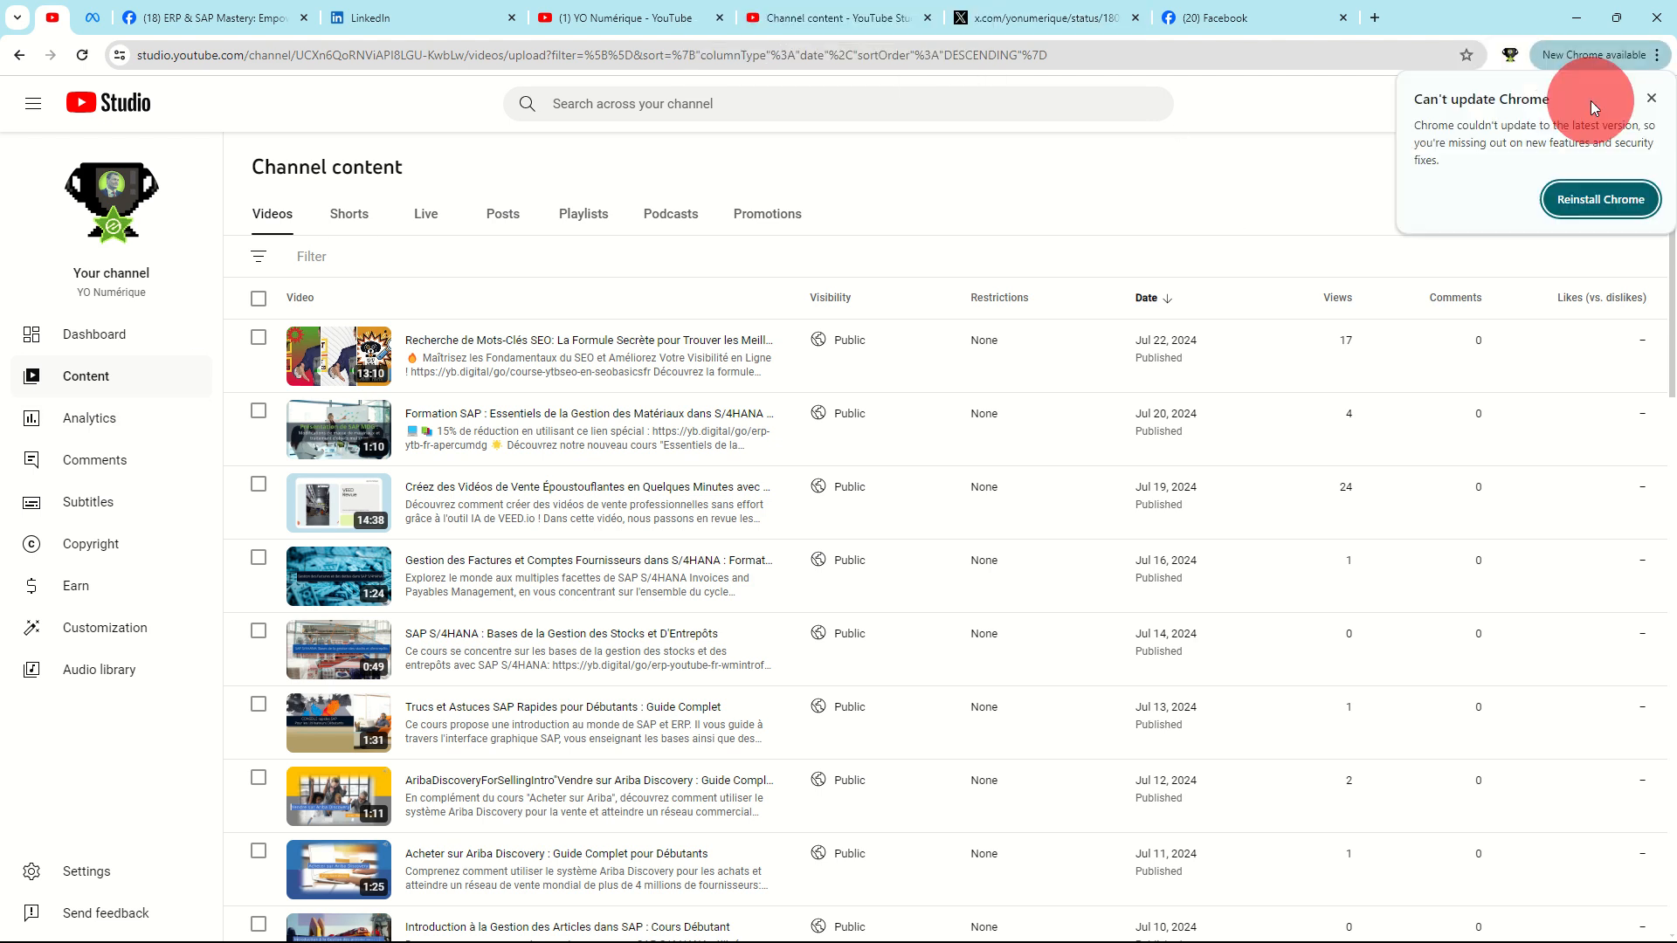
Upload the video file regarder-france-tv-etranger.mp4 from the Downloads folder to the YouTube channel.
left_click(1586, 106)
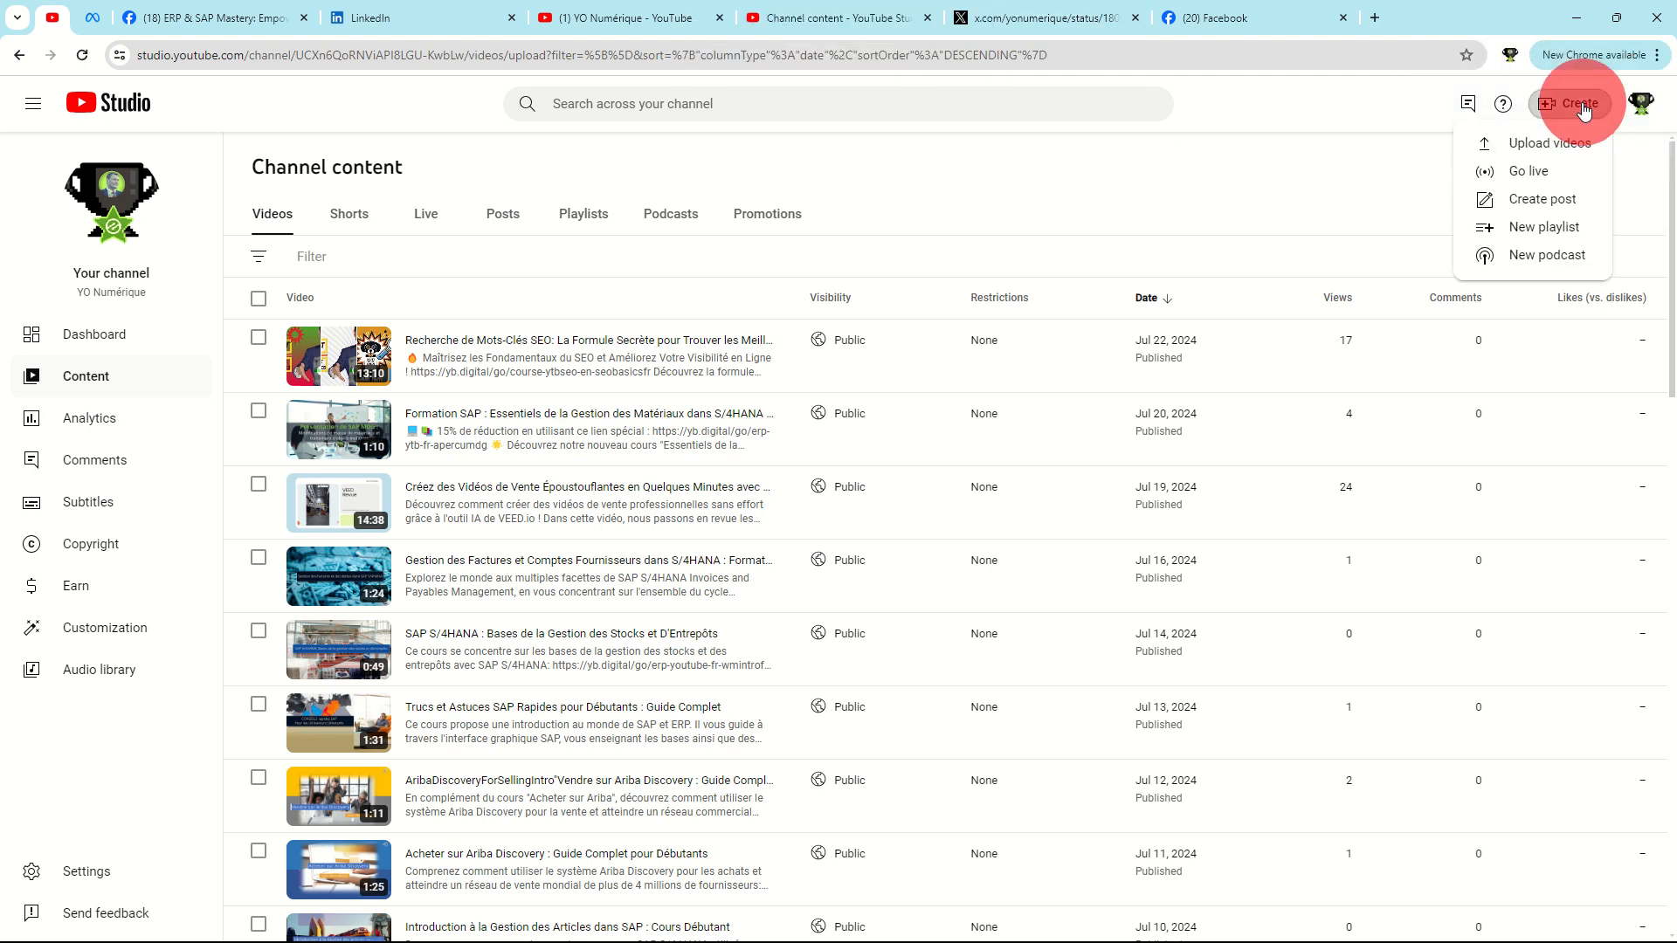
left_click(1550, 143)
left_click(829, 616)
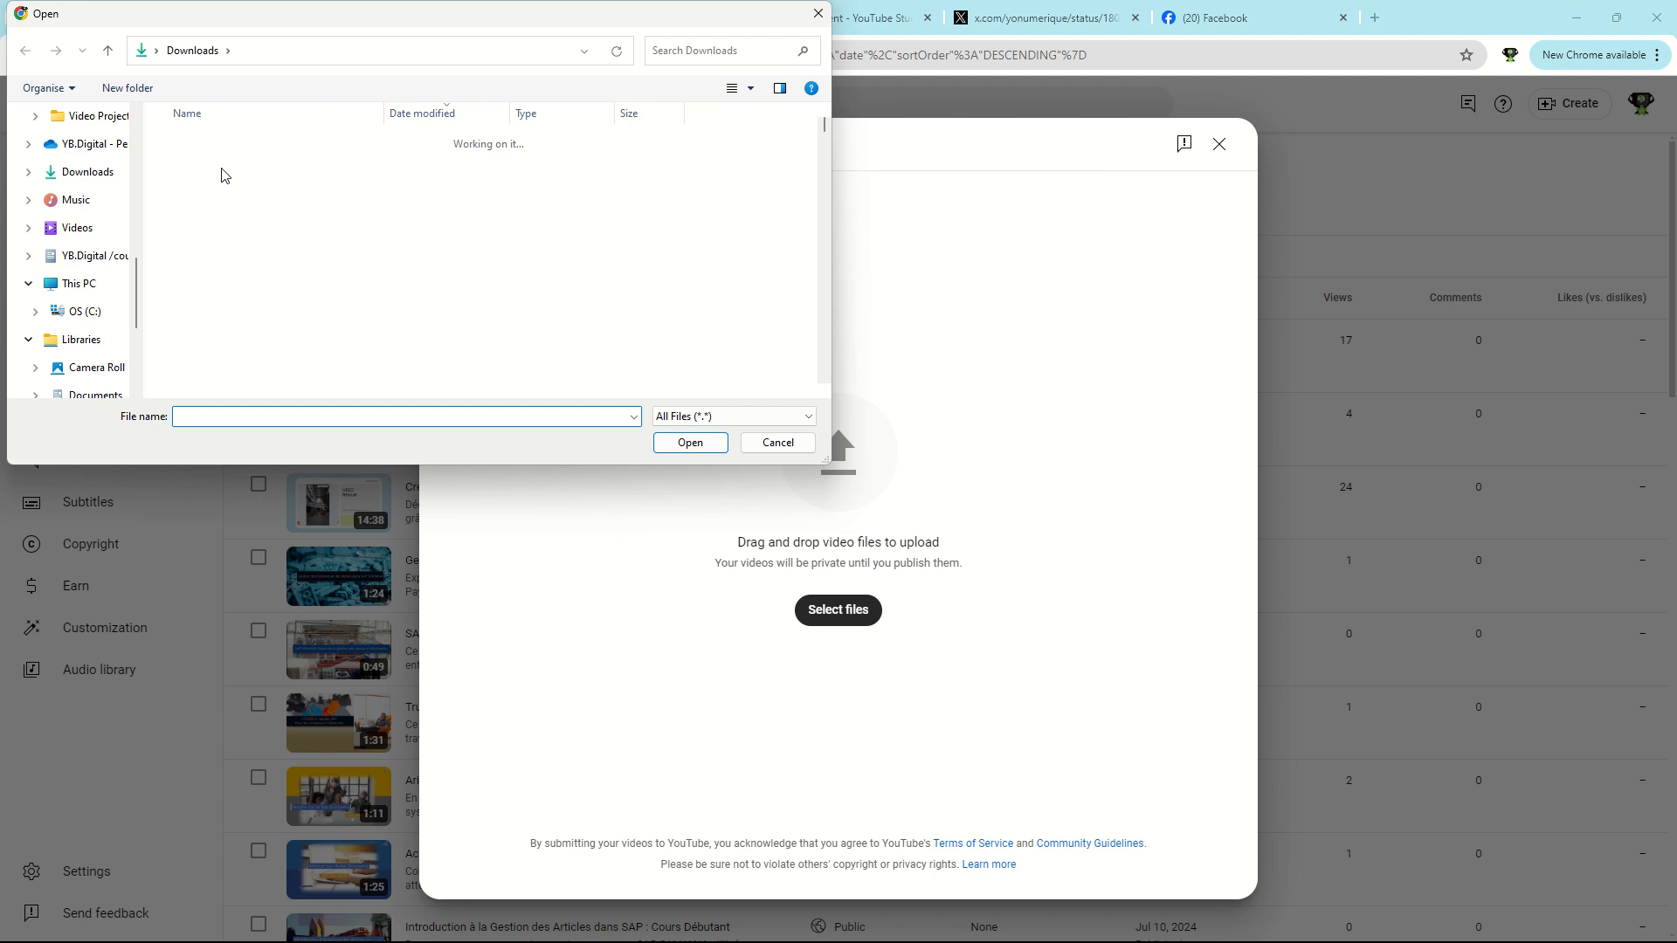
double_click(217, 185)
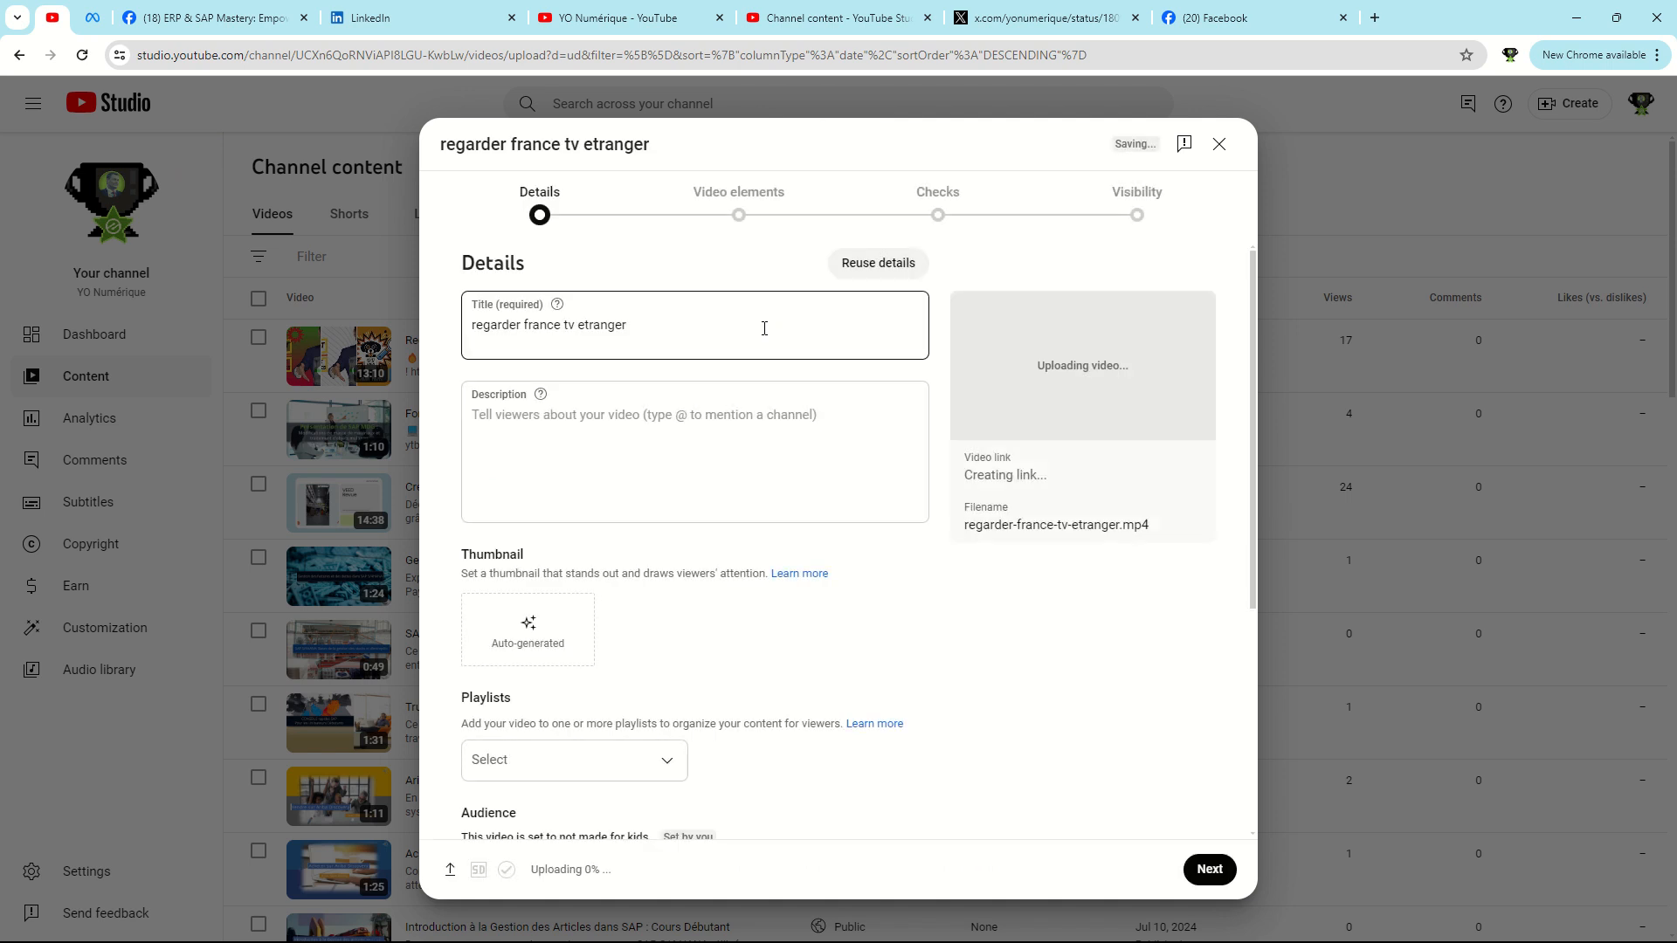
Try to replace the uploaded video's default title with the copied "Comment Regarder les Chaînes Publiques Françaises" title.
left_click(743, 330)
key("ctrl+a")
type("🇫🇷 Comment Regarder les Chaînes Publiques Françaises et les Jeux Olympiques de Paris 2024 depuis l'Étranger Gratuitement ! 🥇📺")
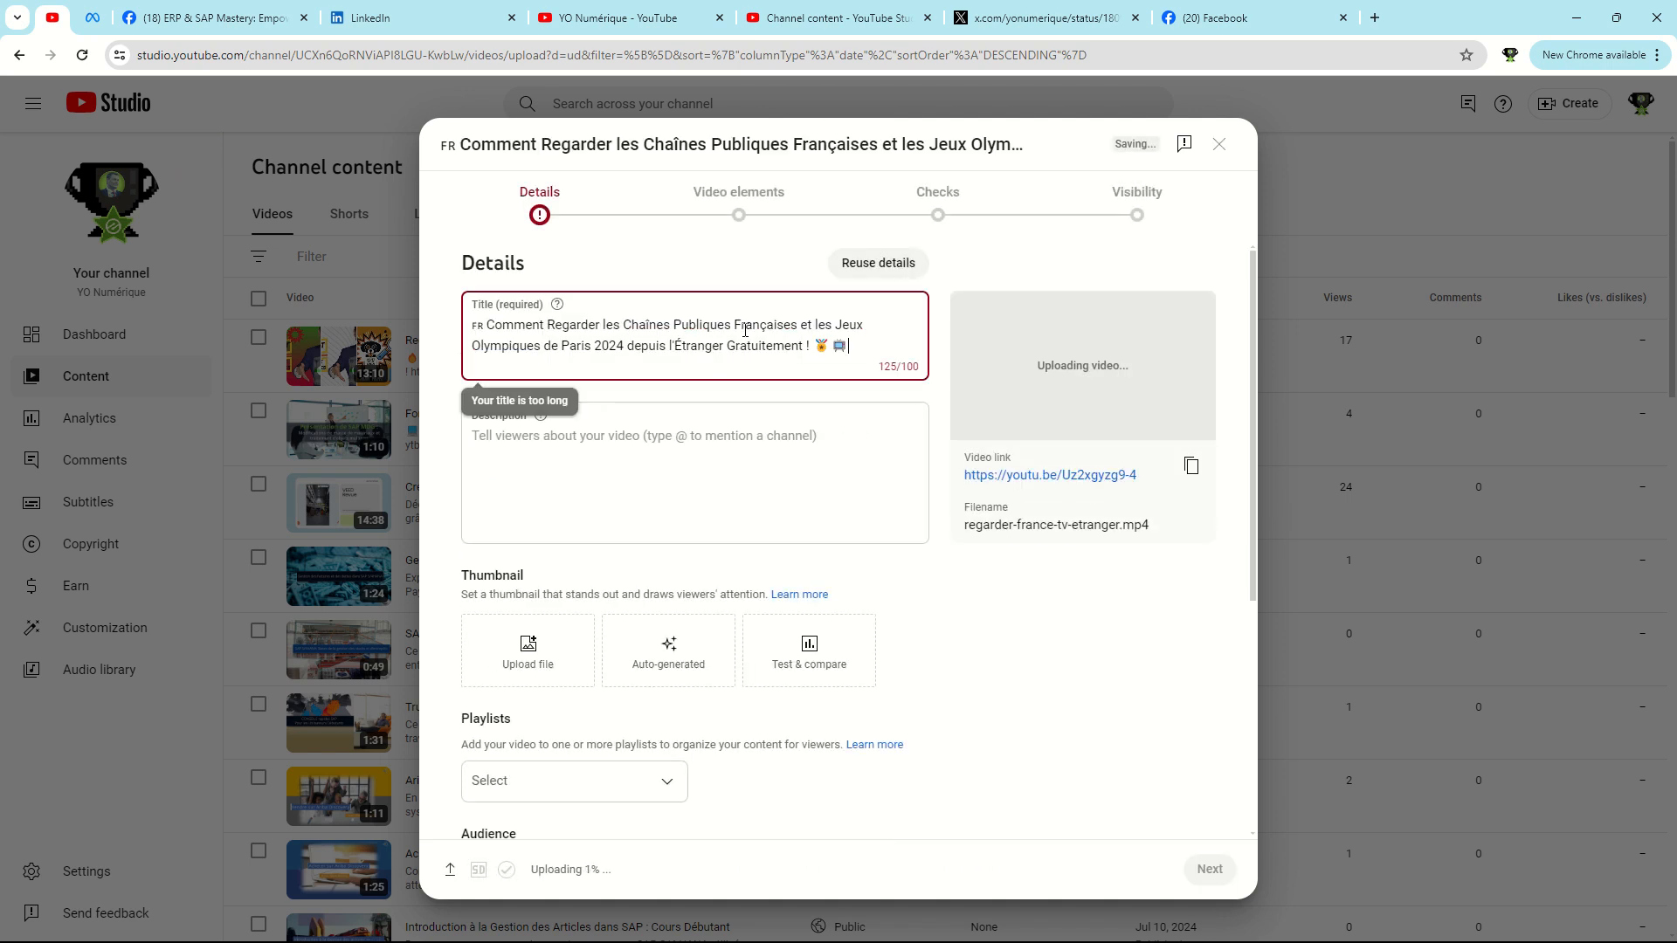
left_click(666, 337)
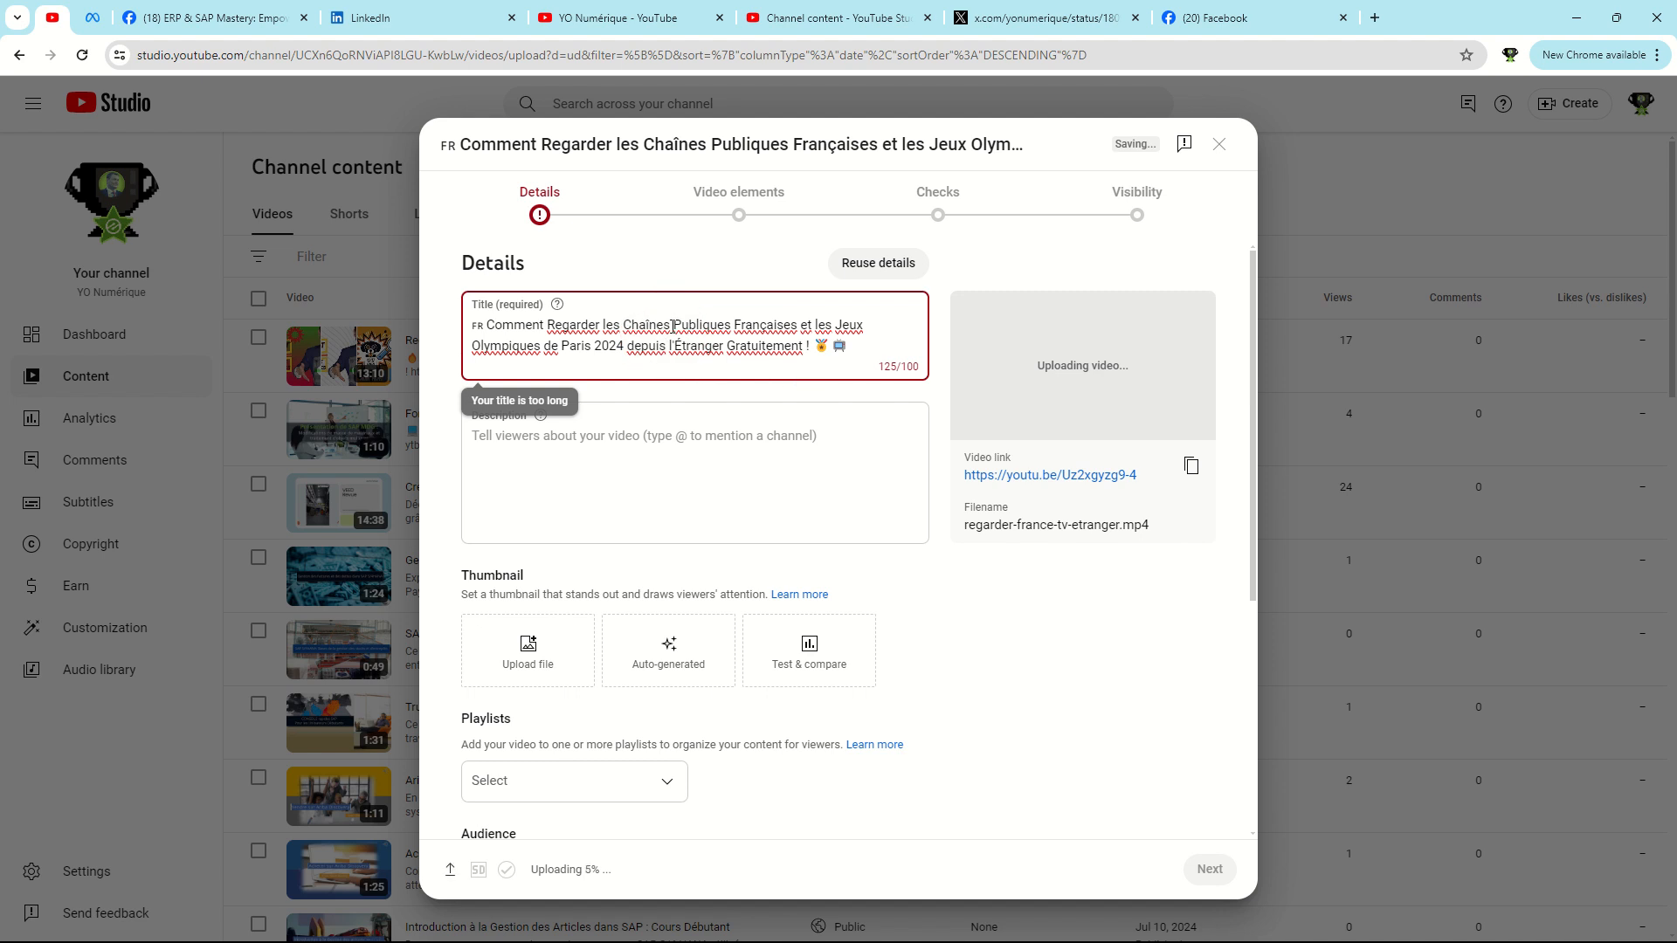
Ask ChatGPT in Firefox to make the title less than 100 characters, expand the description for accuracy, and include a call to action for an affiliate link.
key("alt+Tab")
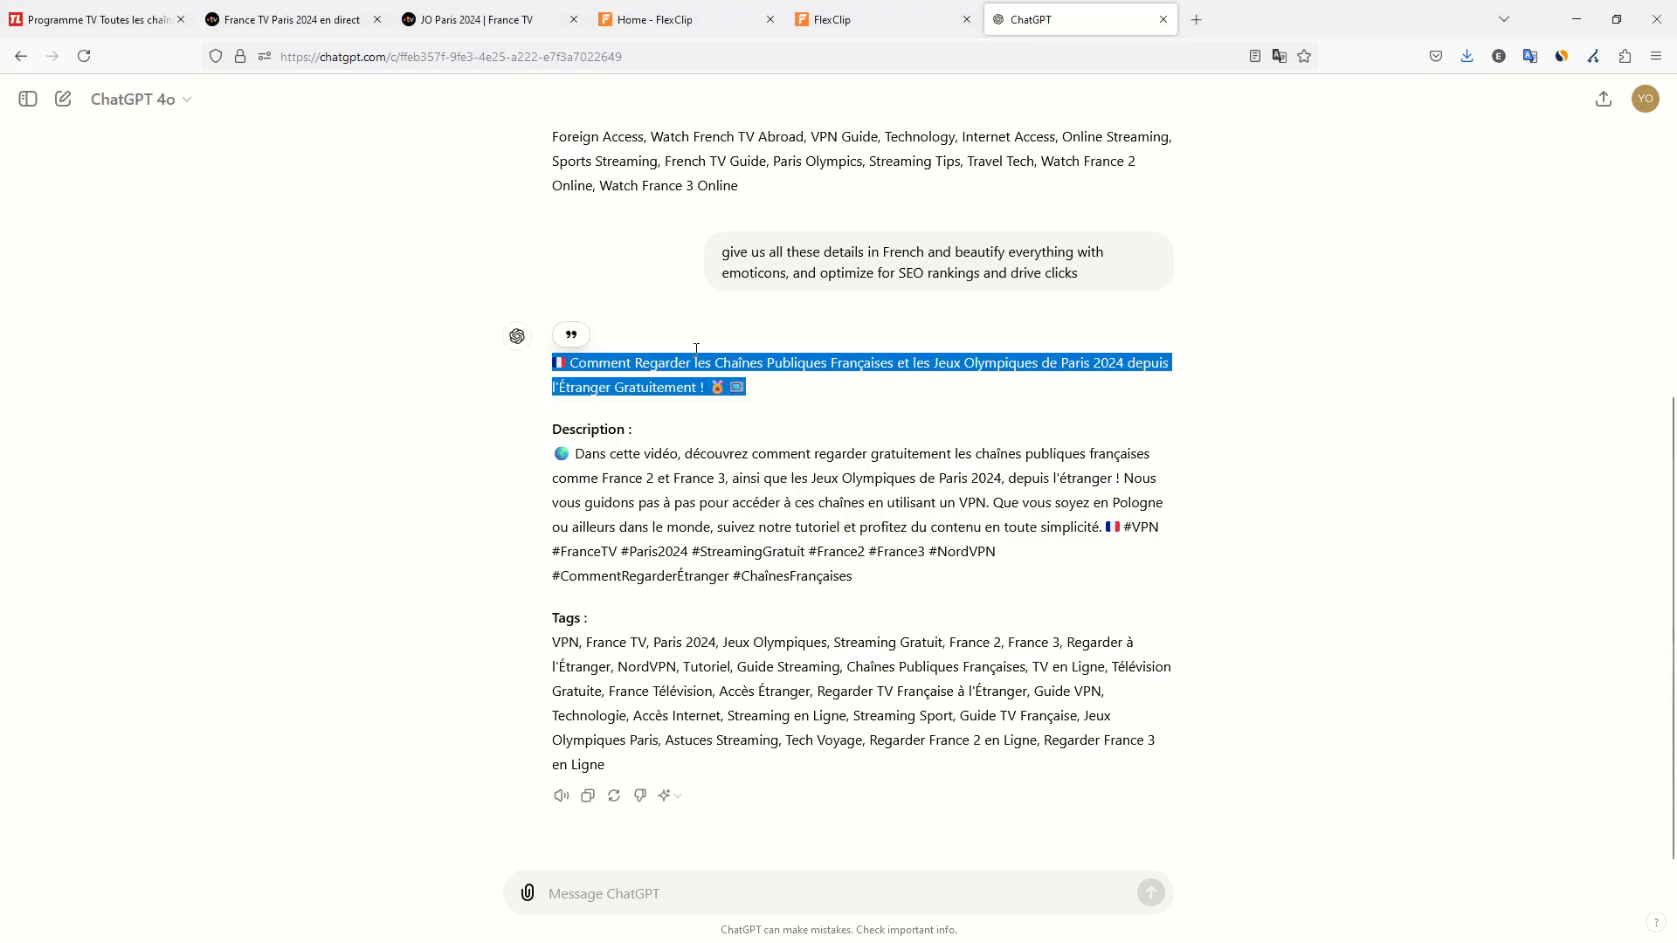
left_click(644, 892)
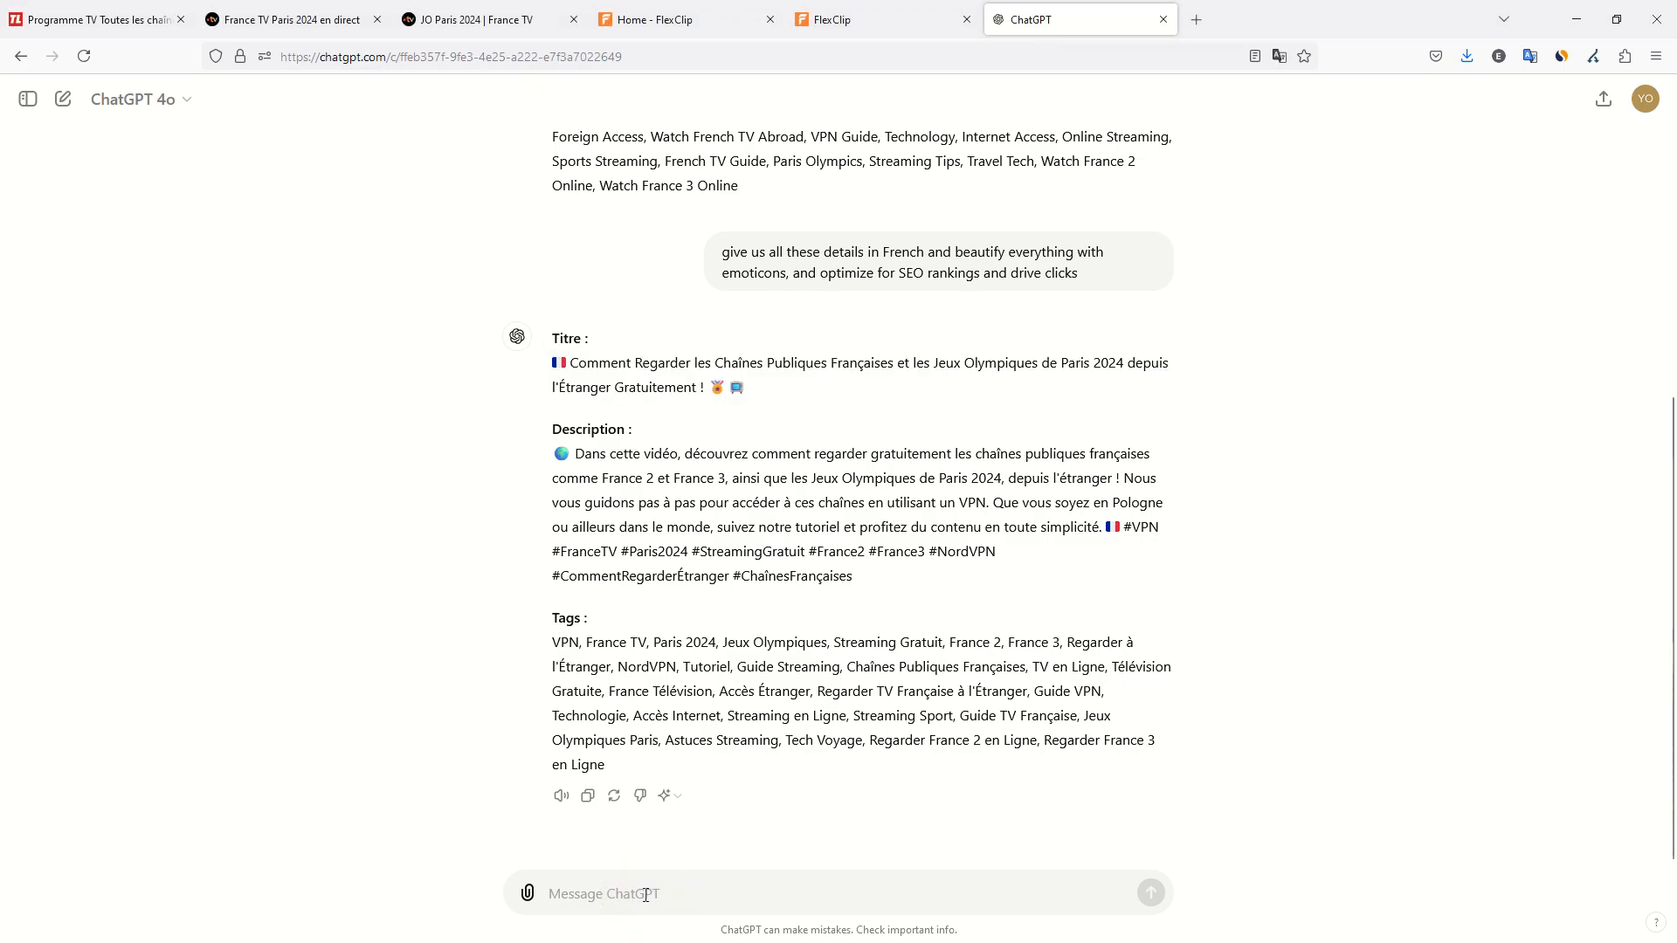
type("make the tit")
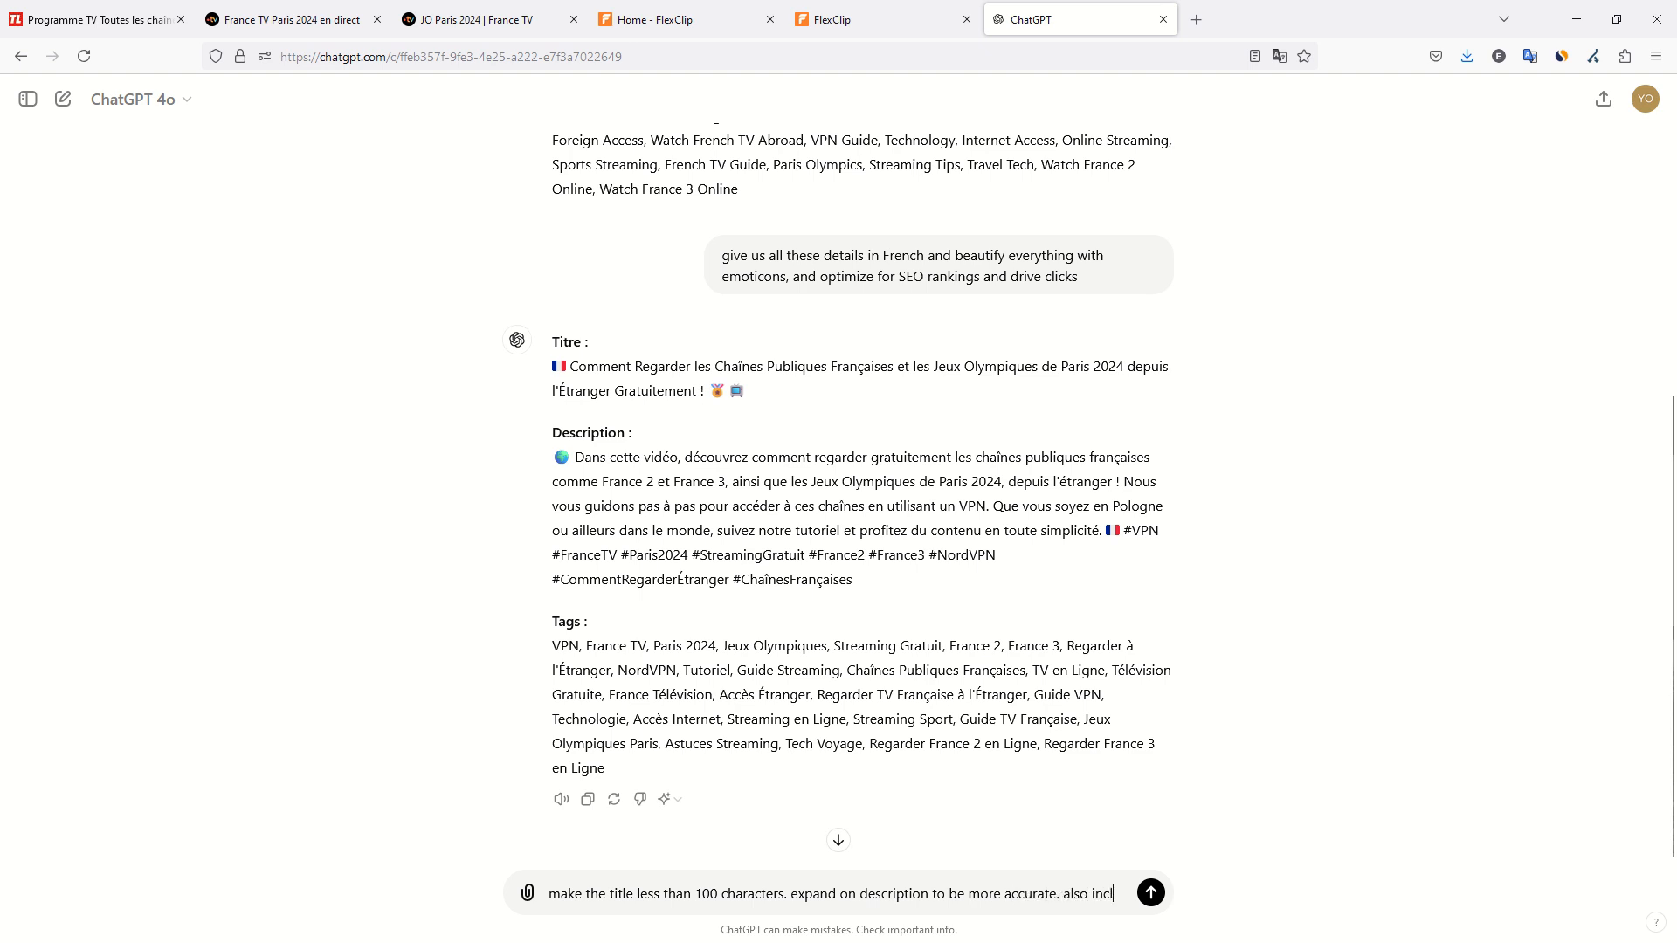
type("ude a call to action where I will")
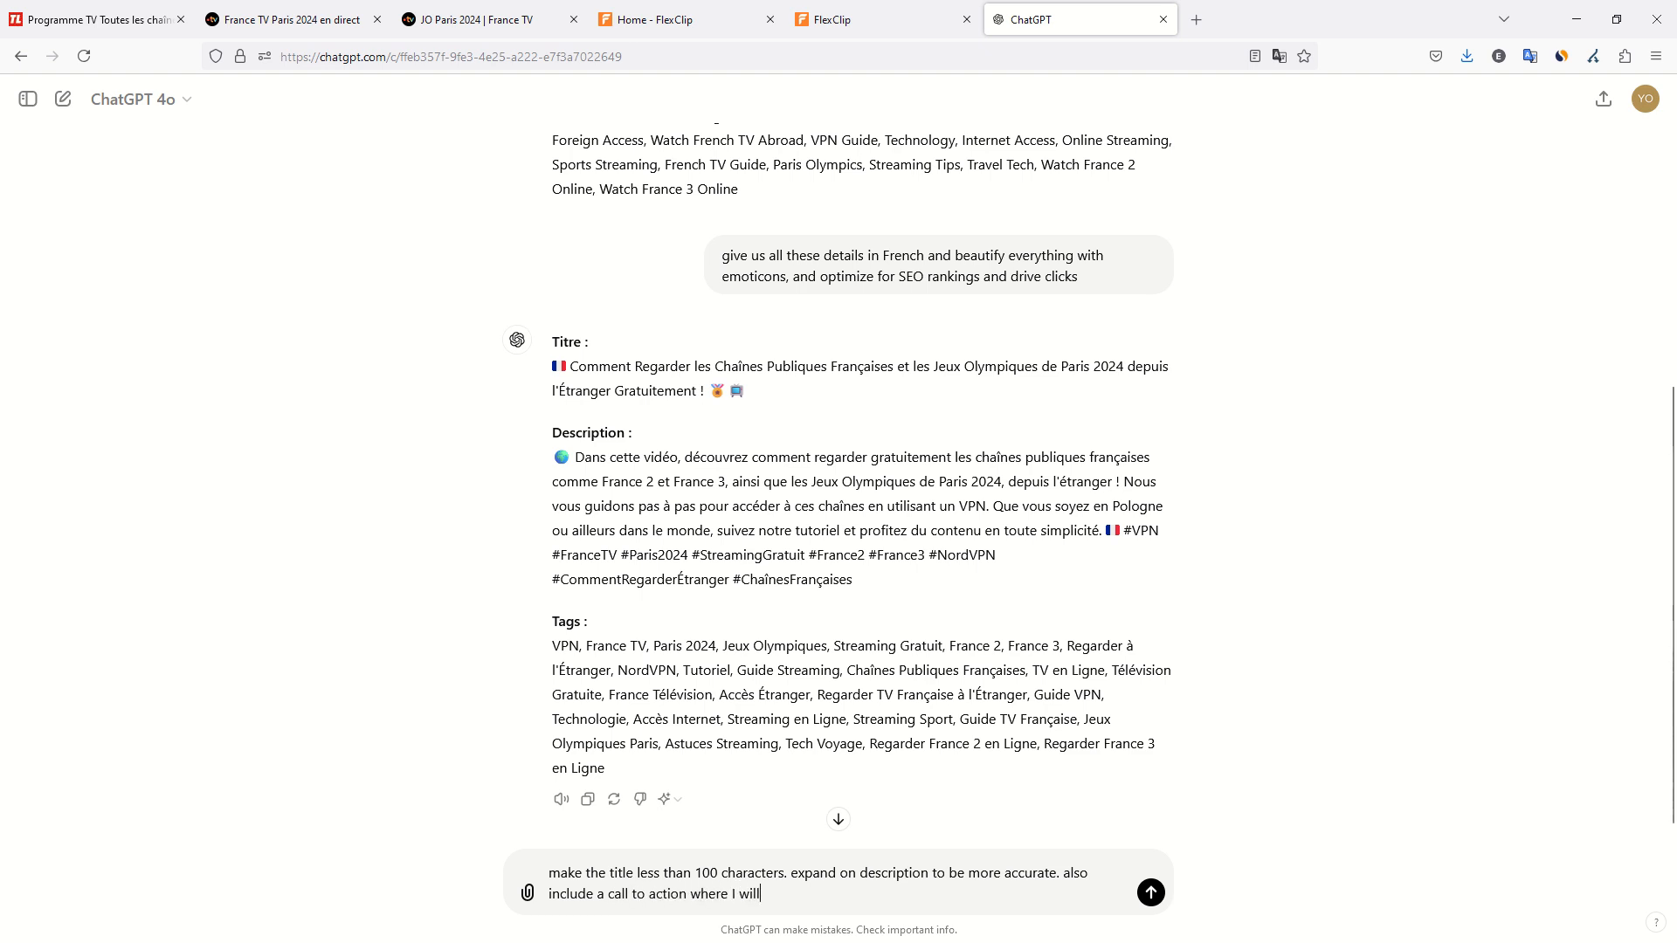
type("filiate link")
left_click(1149, 891)
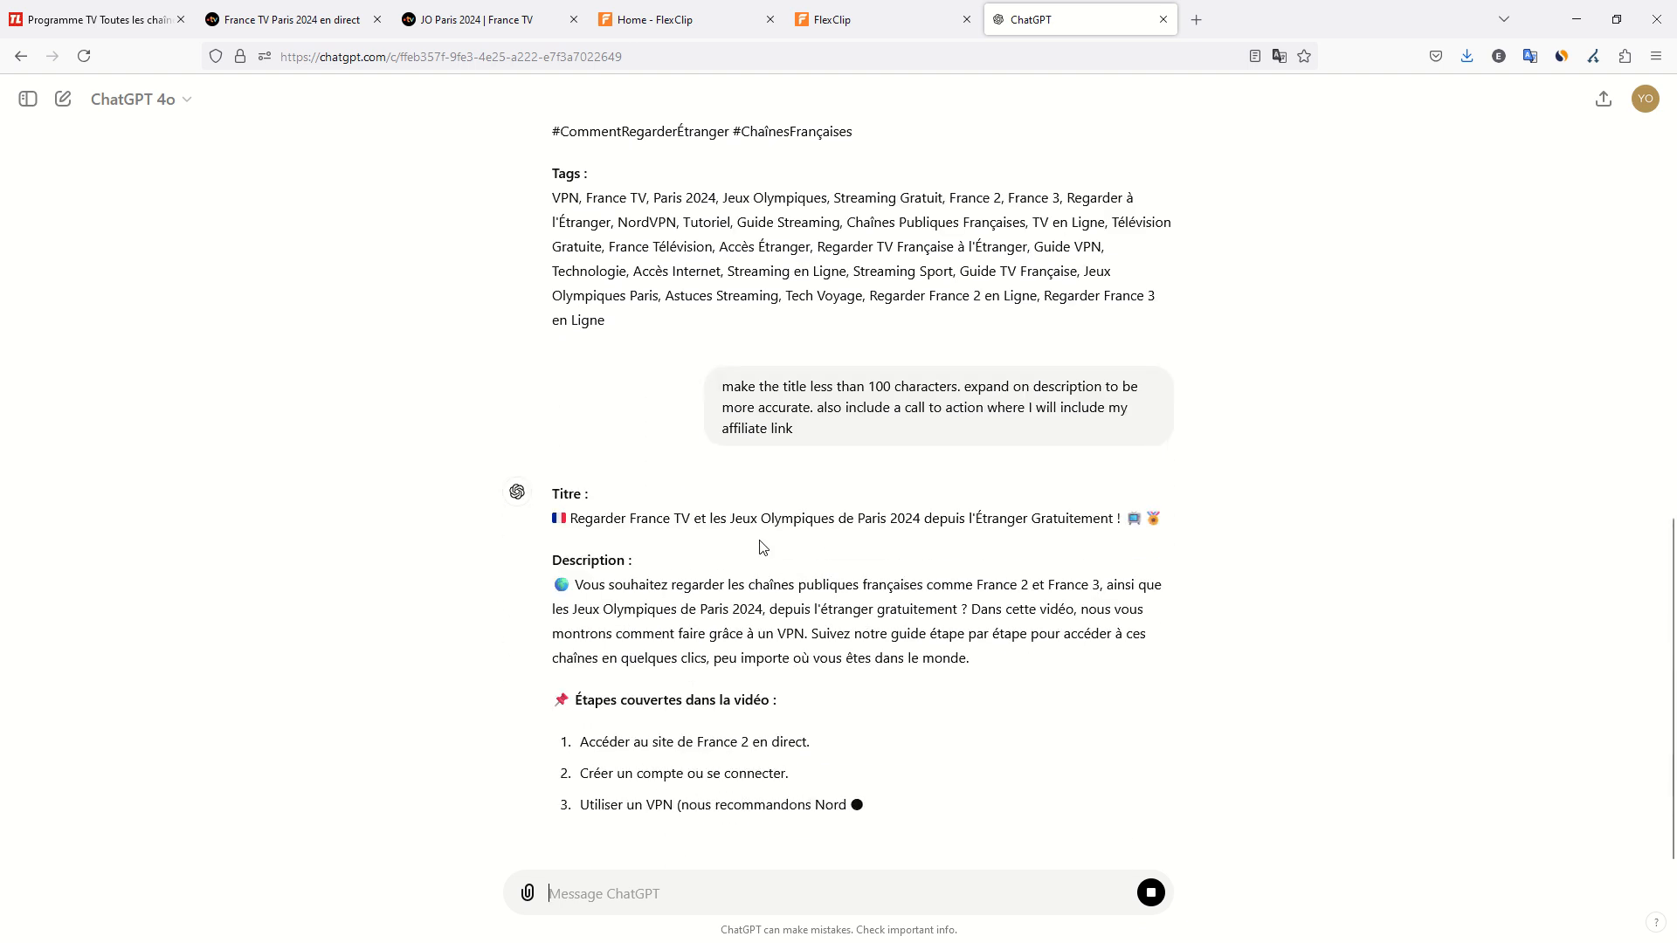
Replace the video's title in YouTube Studio with ChatGPT's shorter "Regarder France TV et les Jeux Olympiques de Paris 2024 depuis l'Étranger Gratuitement !".
double_click(748, 479)
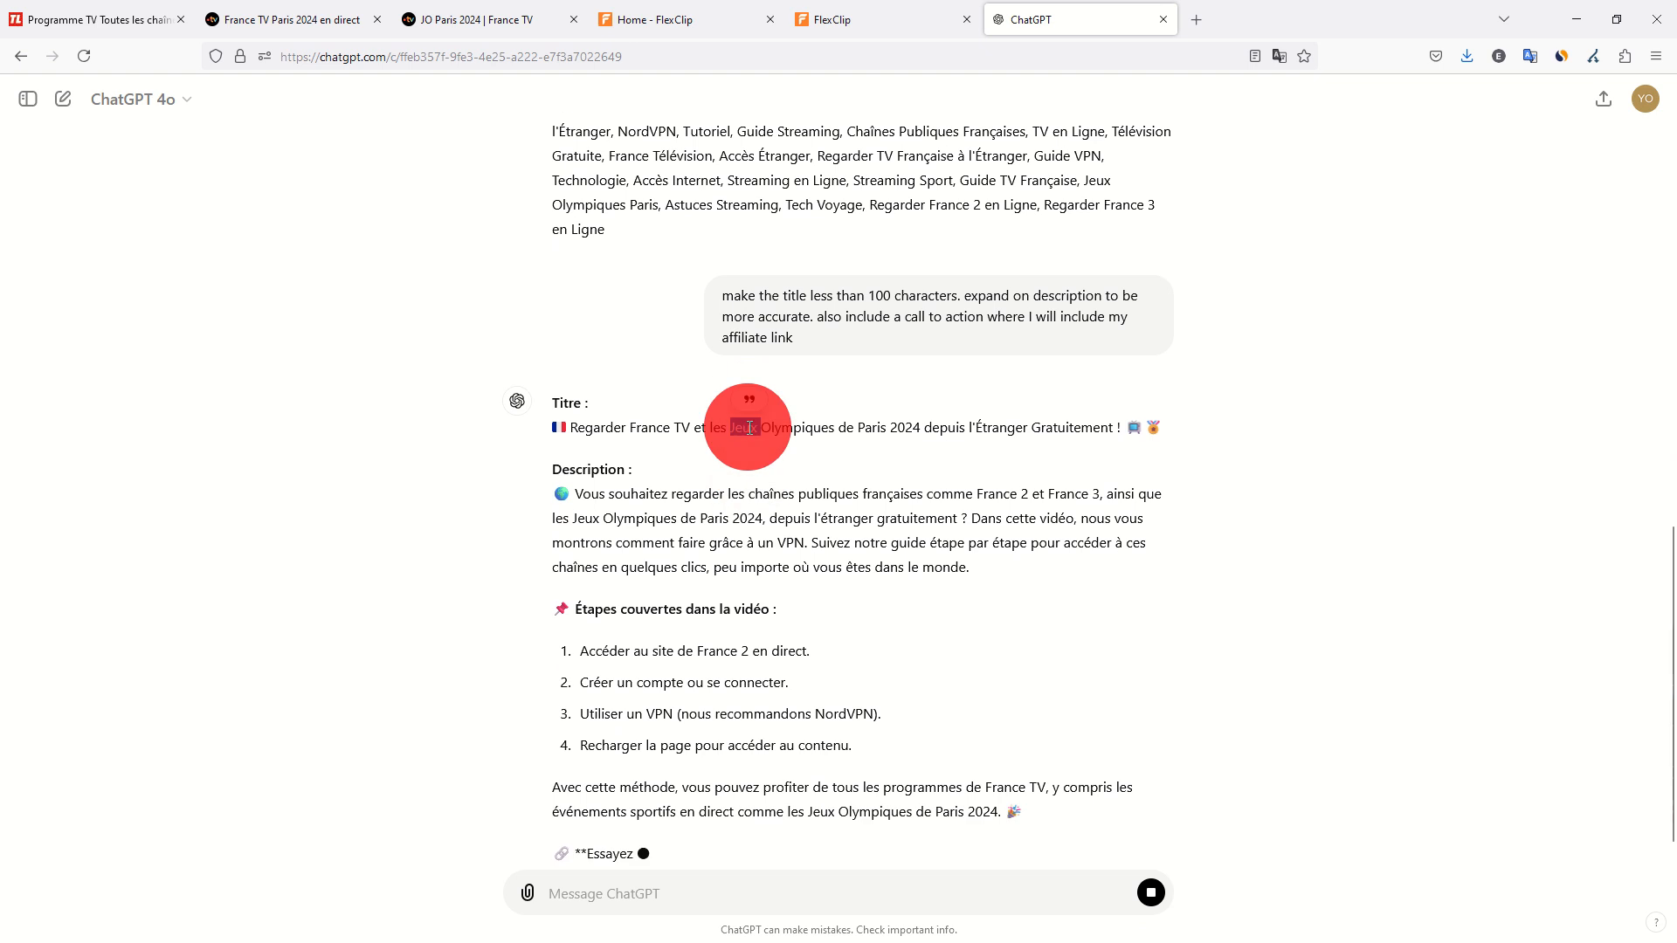
triple_click(748, 427)
key("alt+Tab")
triple_click(665, 340)
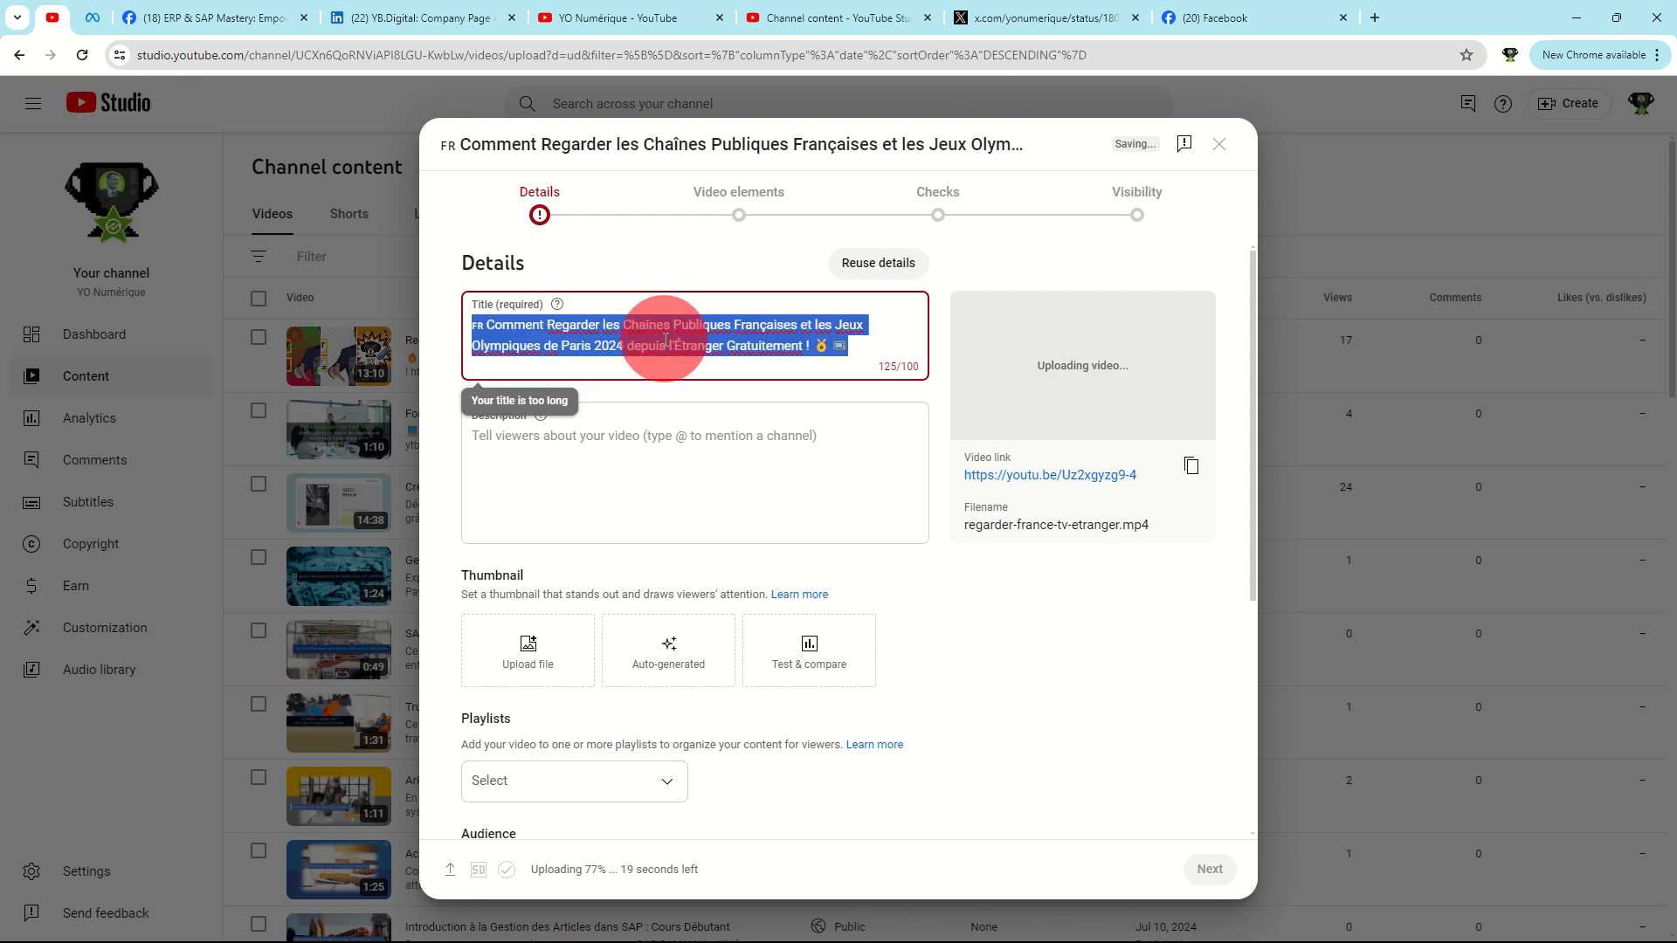
type("🇫🇷 Regarder France TV et les Jeux Olympiques de Paris 2024 depuis l'Étranger Gratuitement ! 📺🏅")
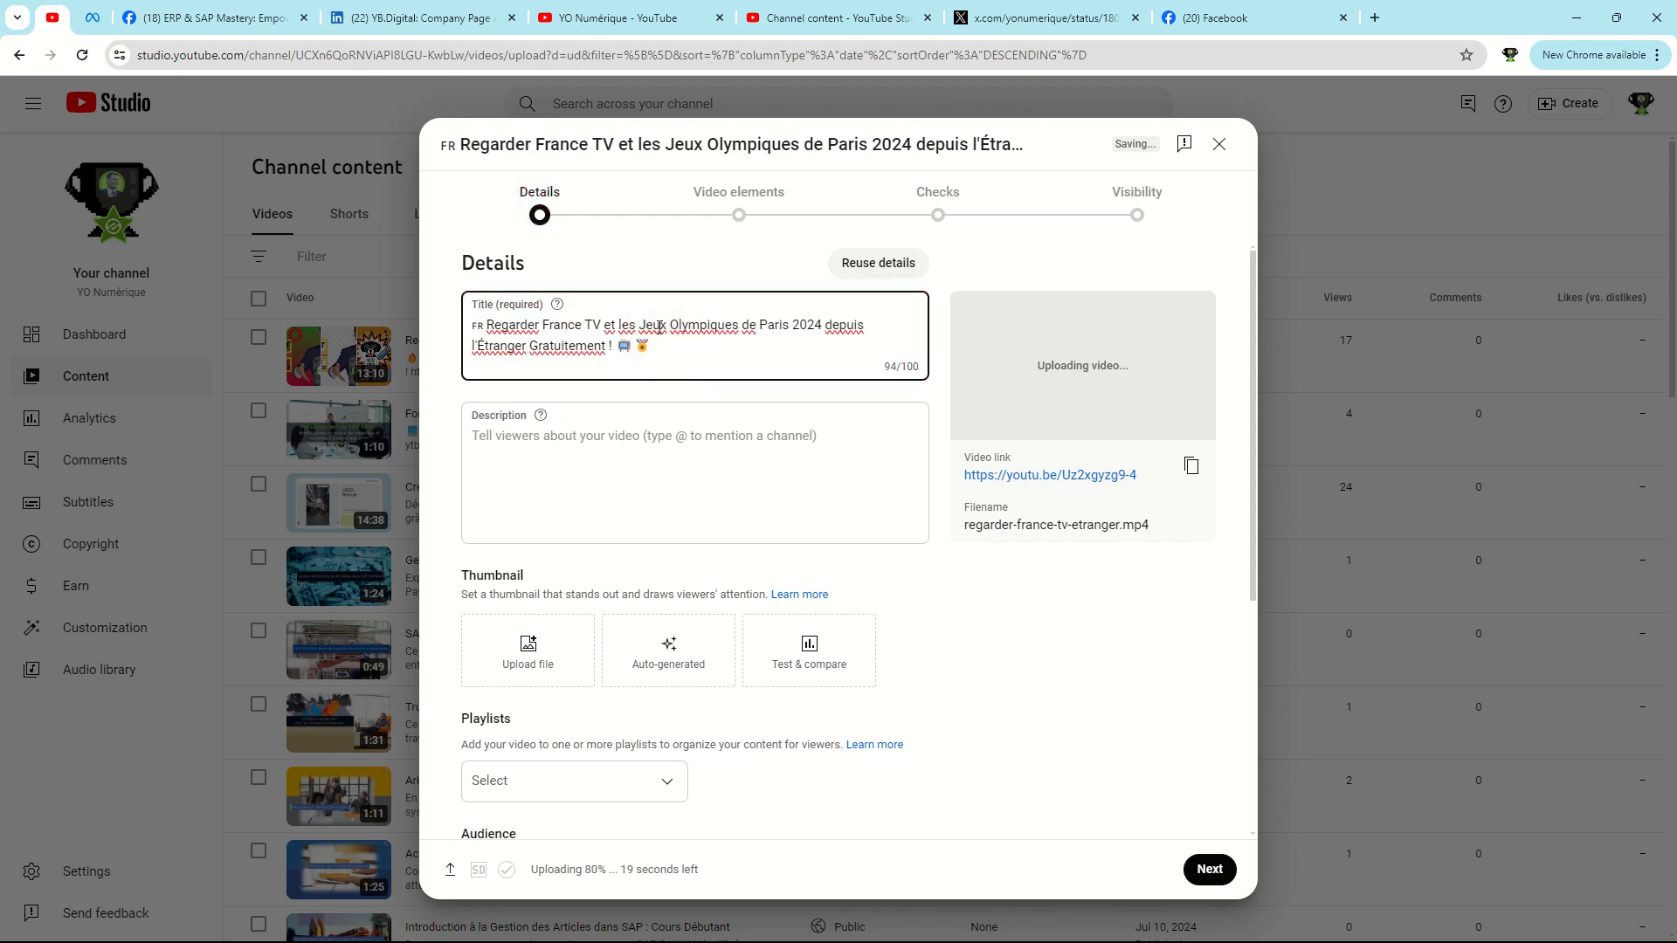
Copy the expanded French description with hashtags from ChatGPT in Firefox and paste it into the video's description in YouTube Studio.
key("alt+Tab")
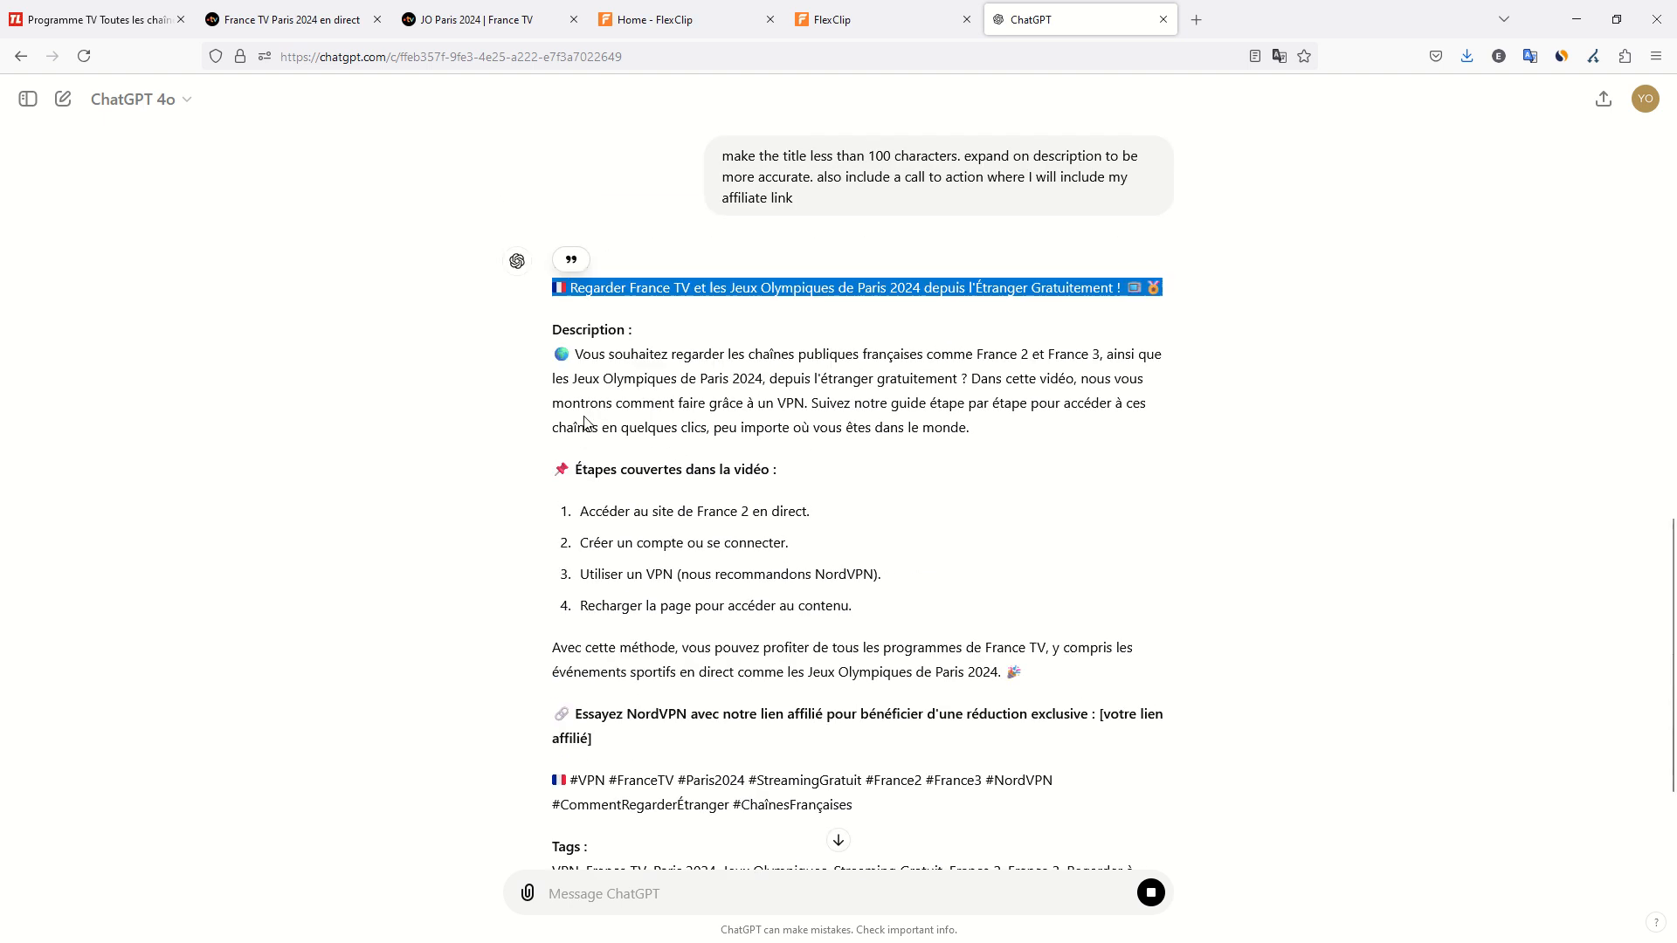
left_click_drag(552, 243, 924, 691)
key("ctrl+c")
key("alt+Tab")
left_click(718, 448)
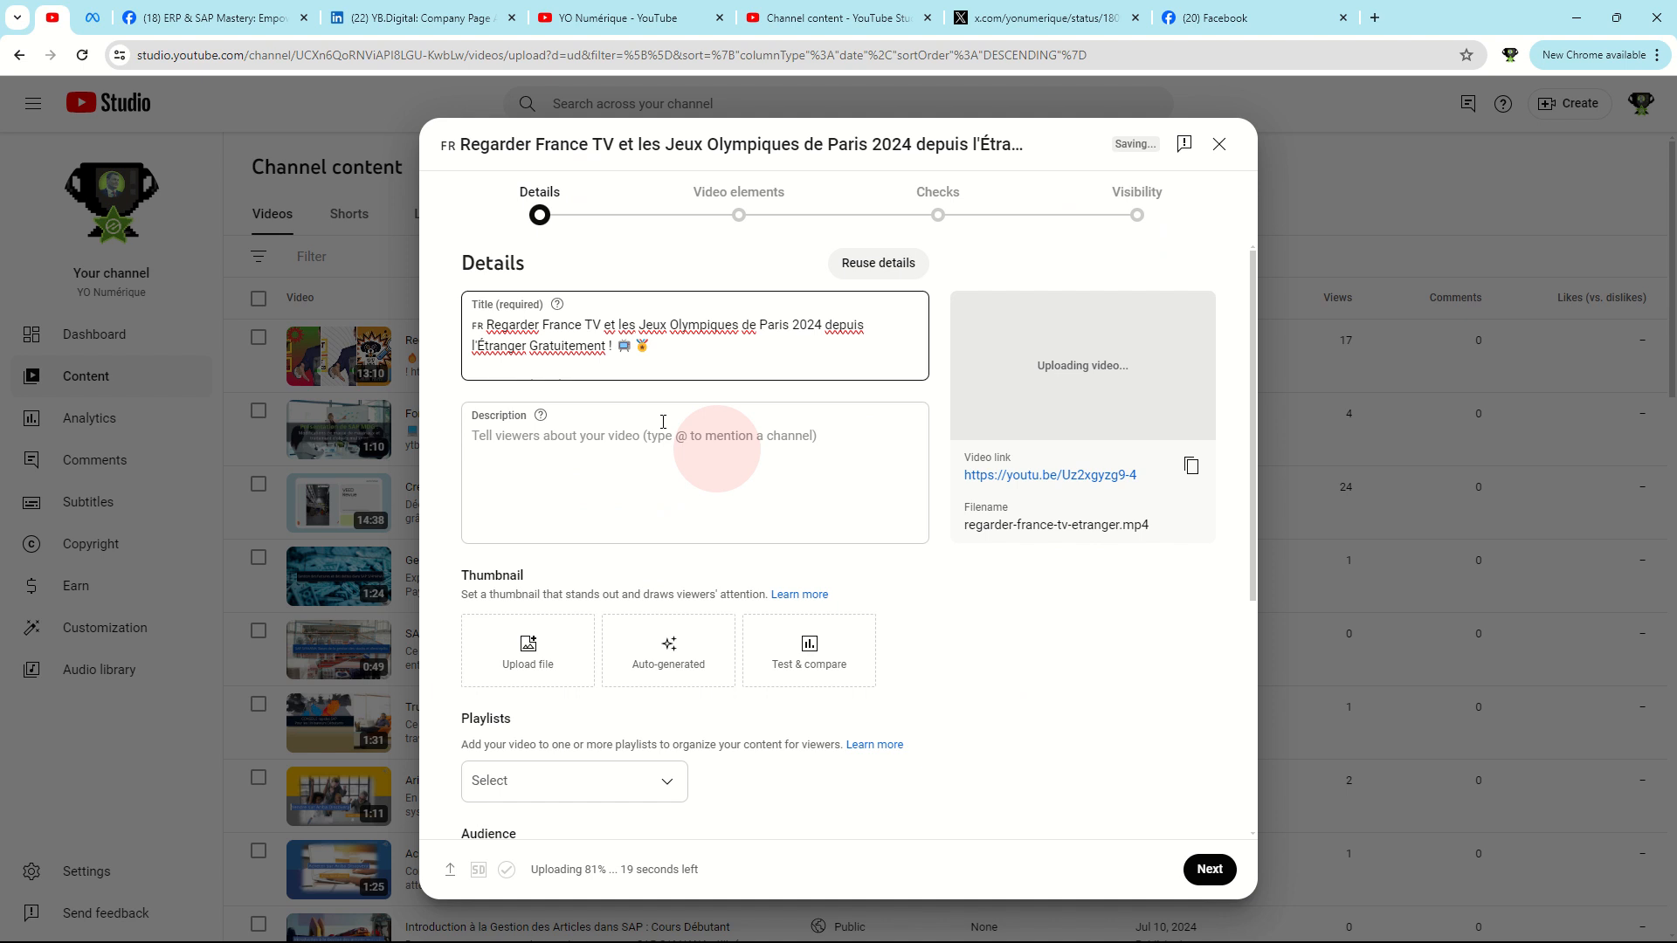
left_click(657, 425)
left_click(629, 440)
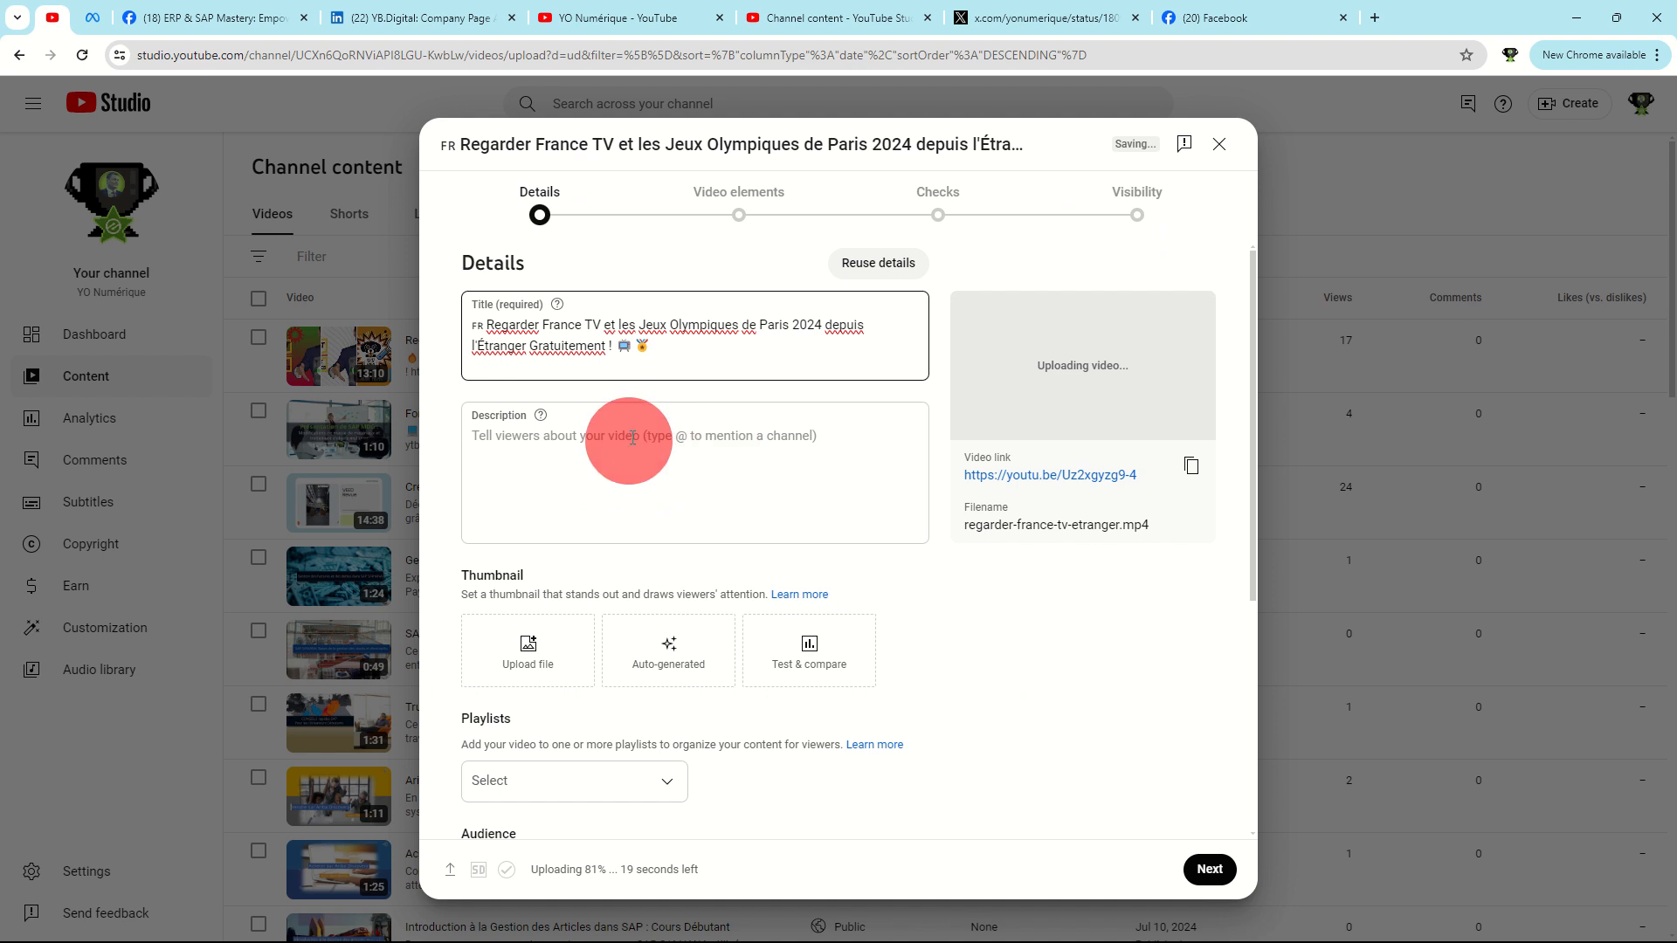
key("ctrl+v")
left_click(668, 335)
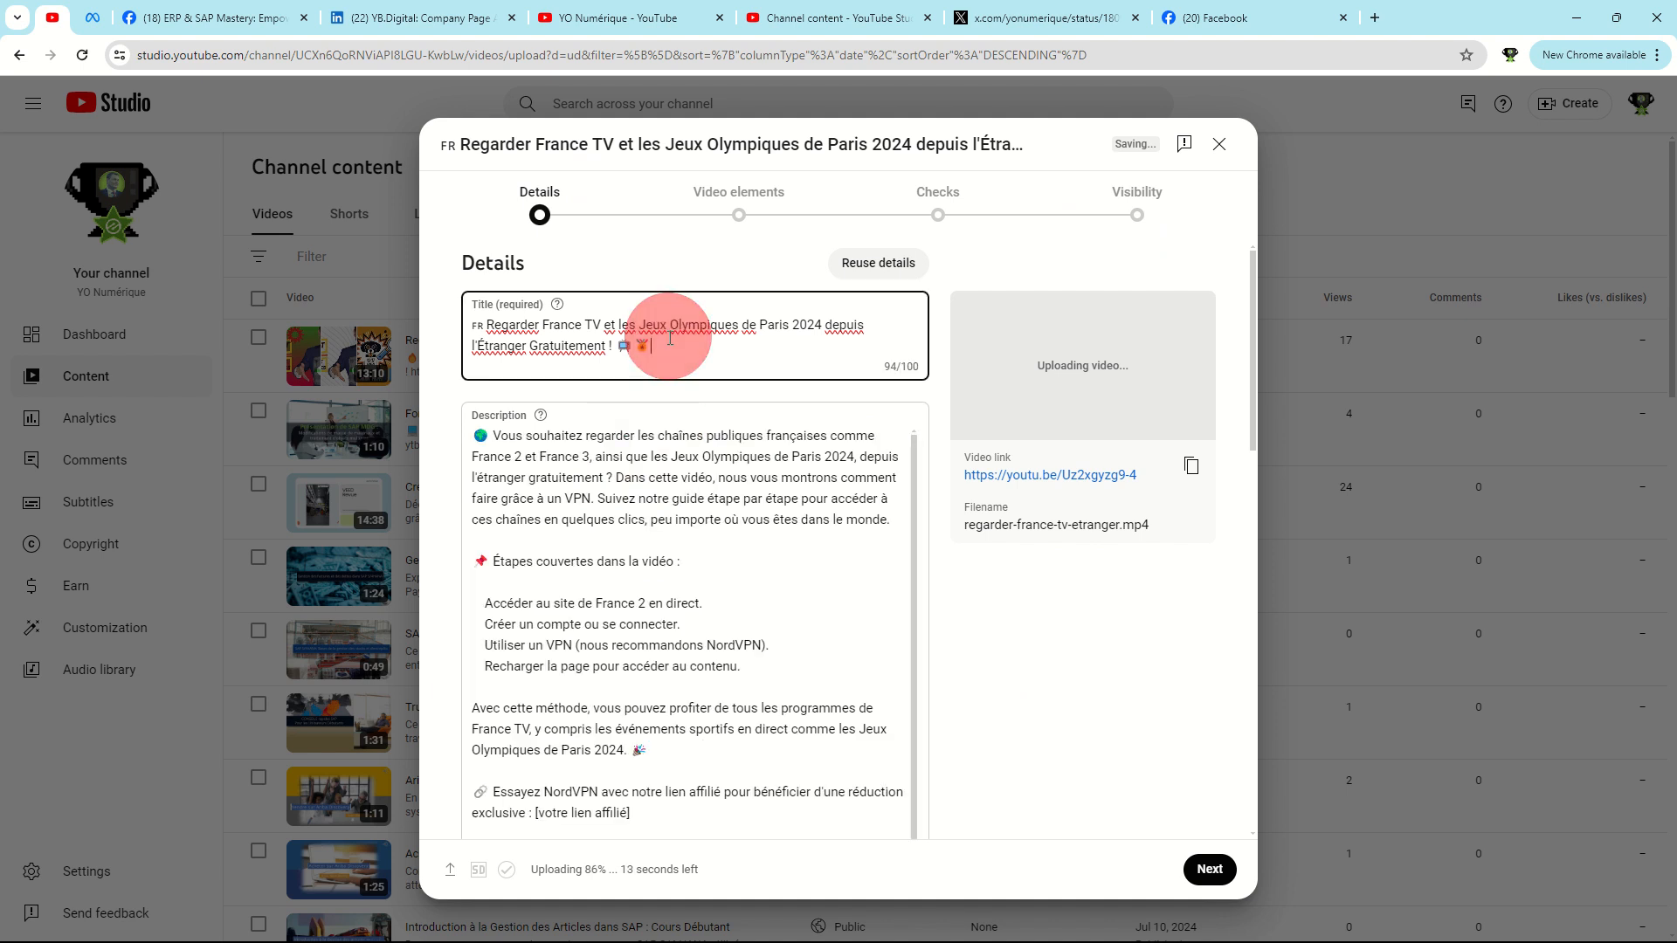
left_click(666, 466)
Replace the duplicated description contents with a single copy of the ChatGPT text.
scroll(592, 524, "down", 8)
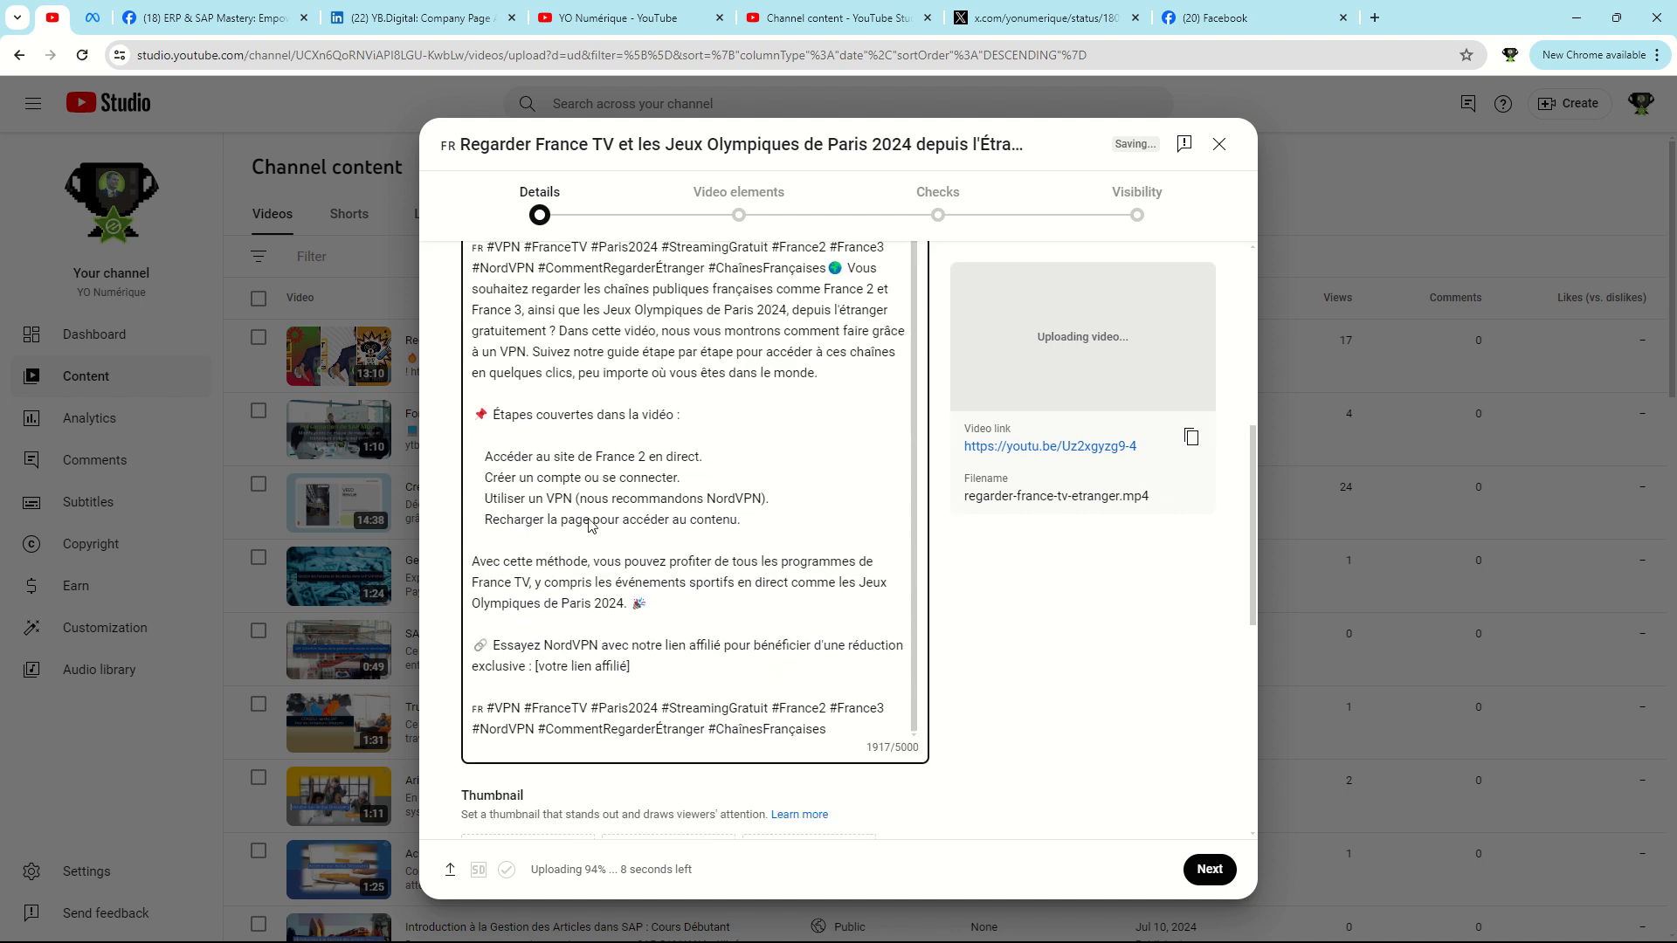
left_click(668, 485)
key("ctrl+a")
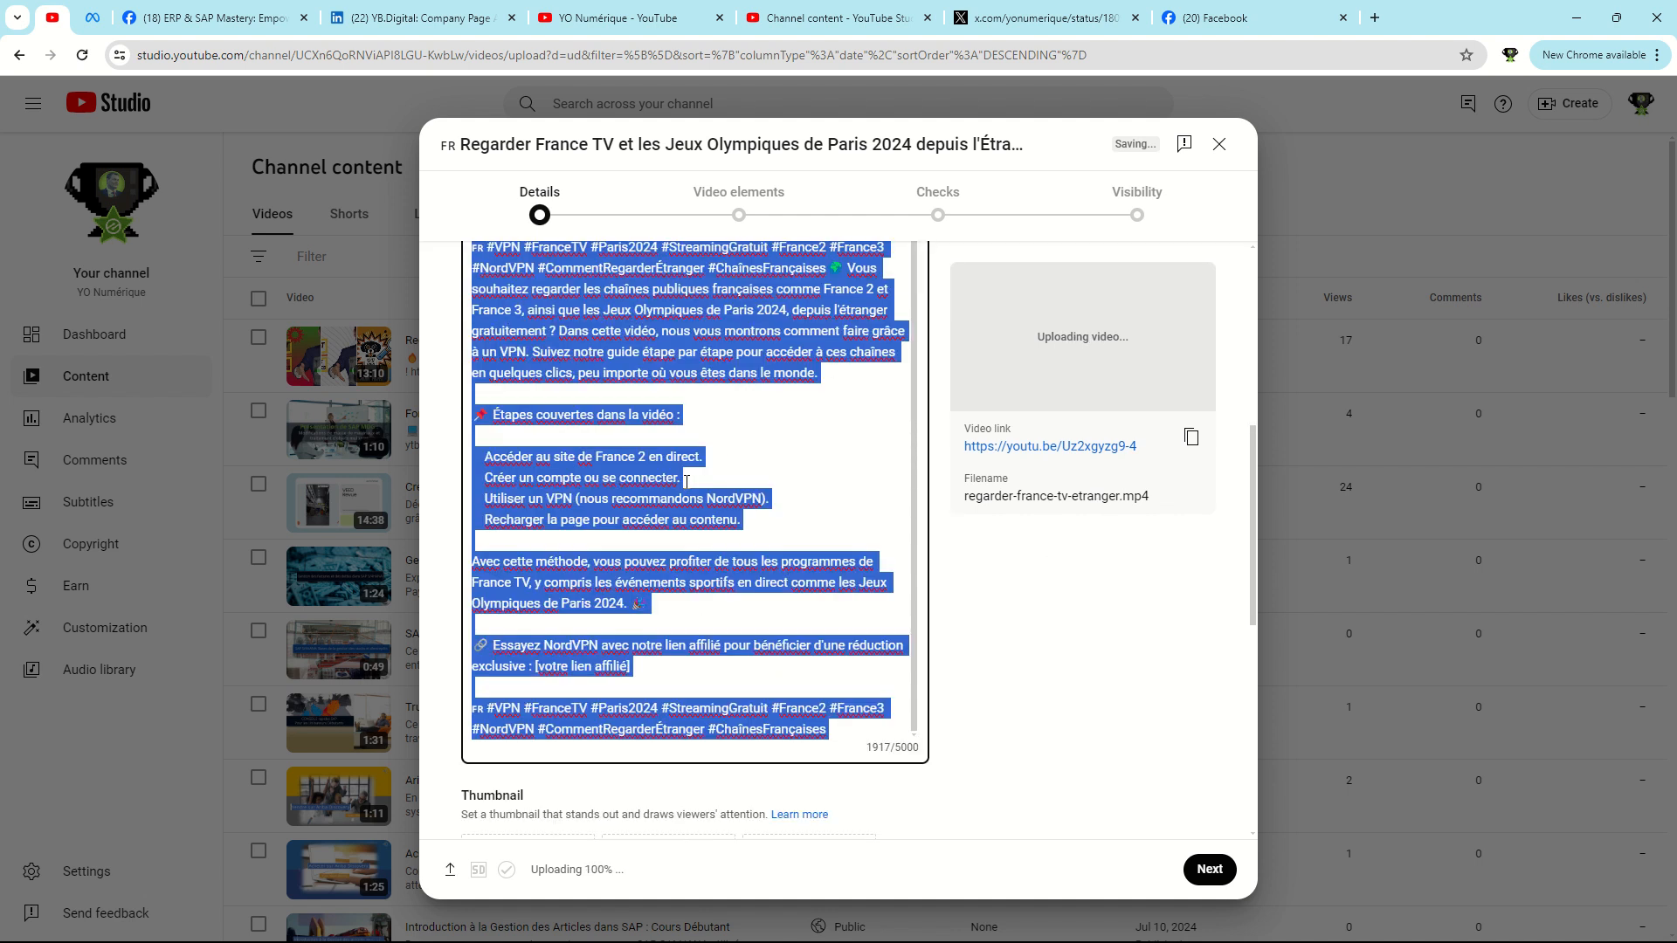
key("ctrl+v")
scroll(716, 507, "up", 5)
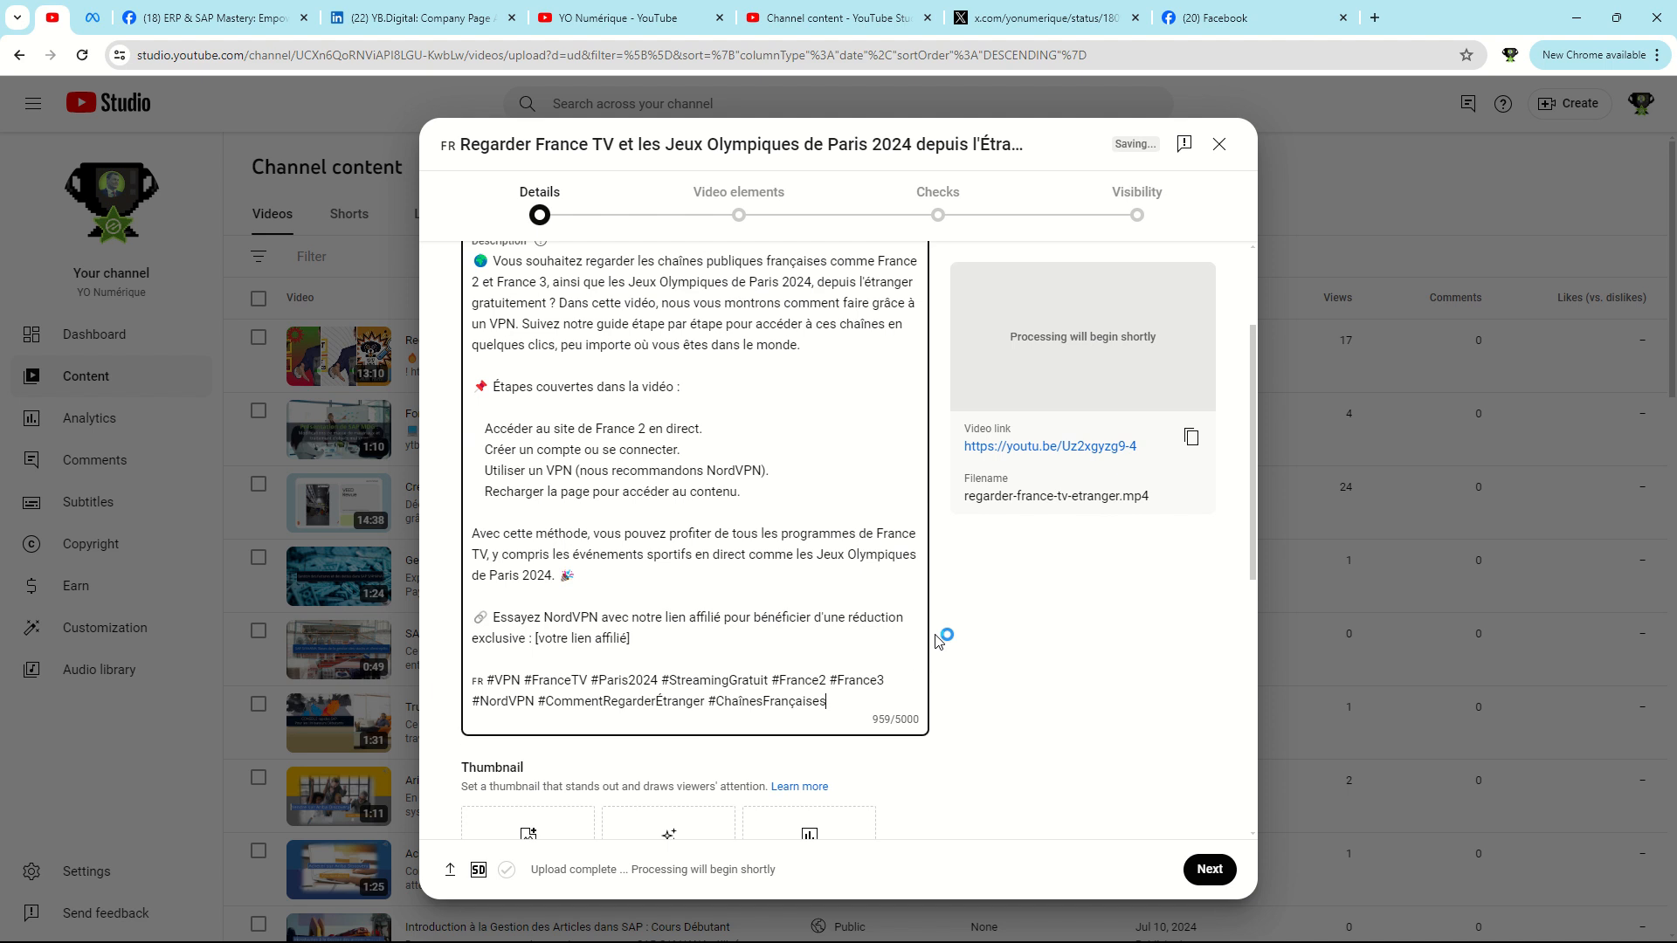
scroll(607, 762, "up", 2)
scroll(629, 743, "down", 2)
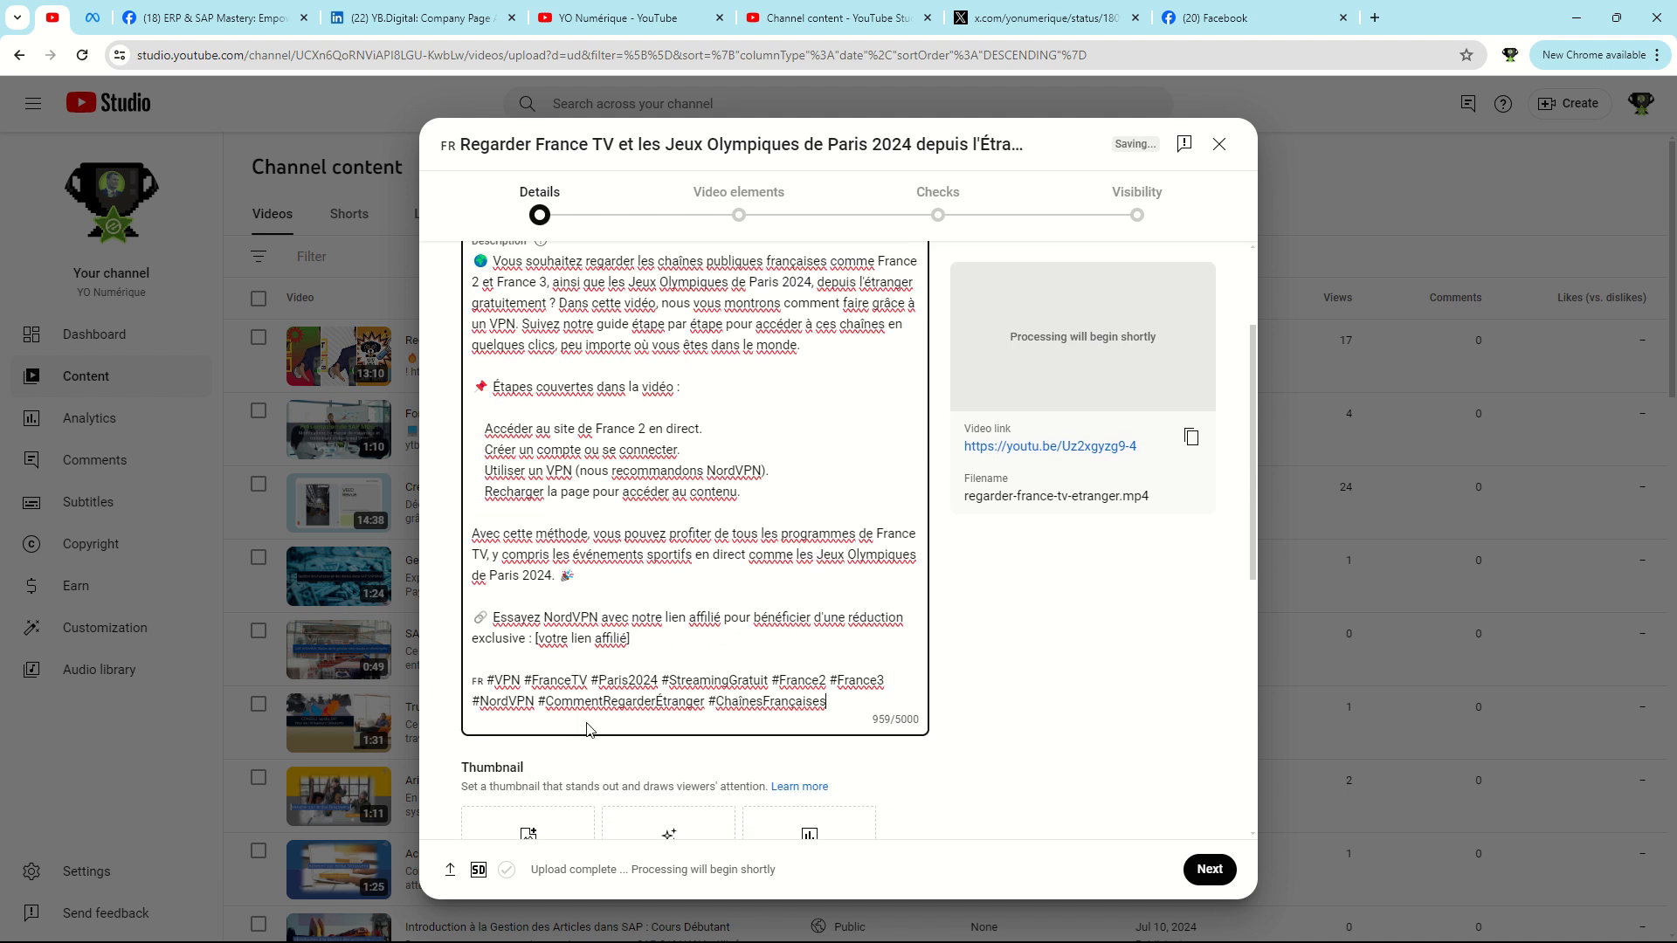
left_click_drag(537, 639, 643, 640)
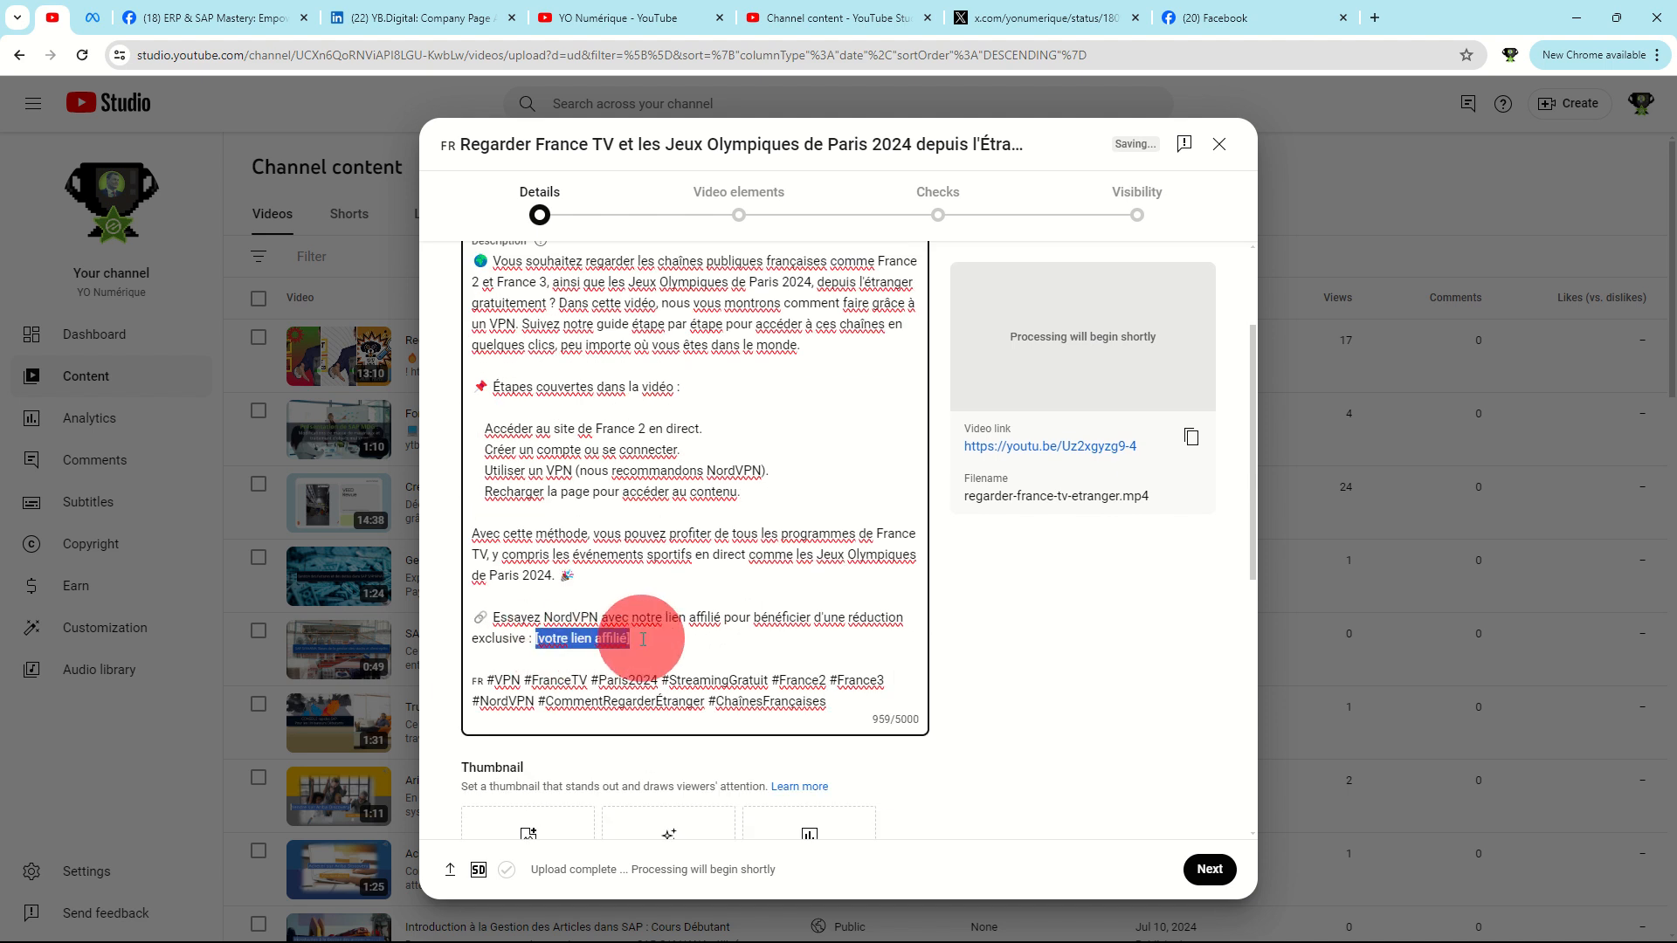
type("https")
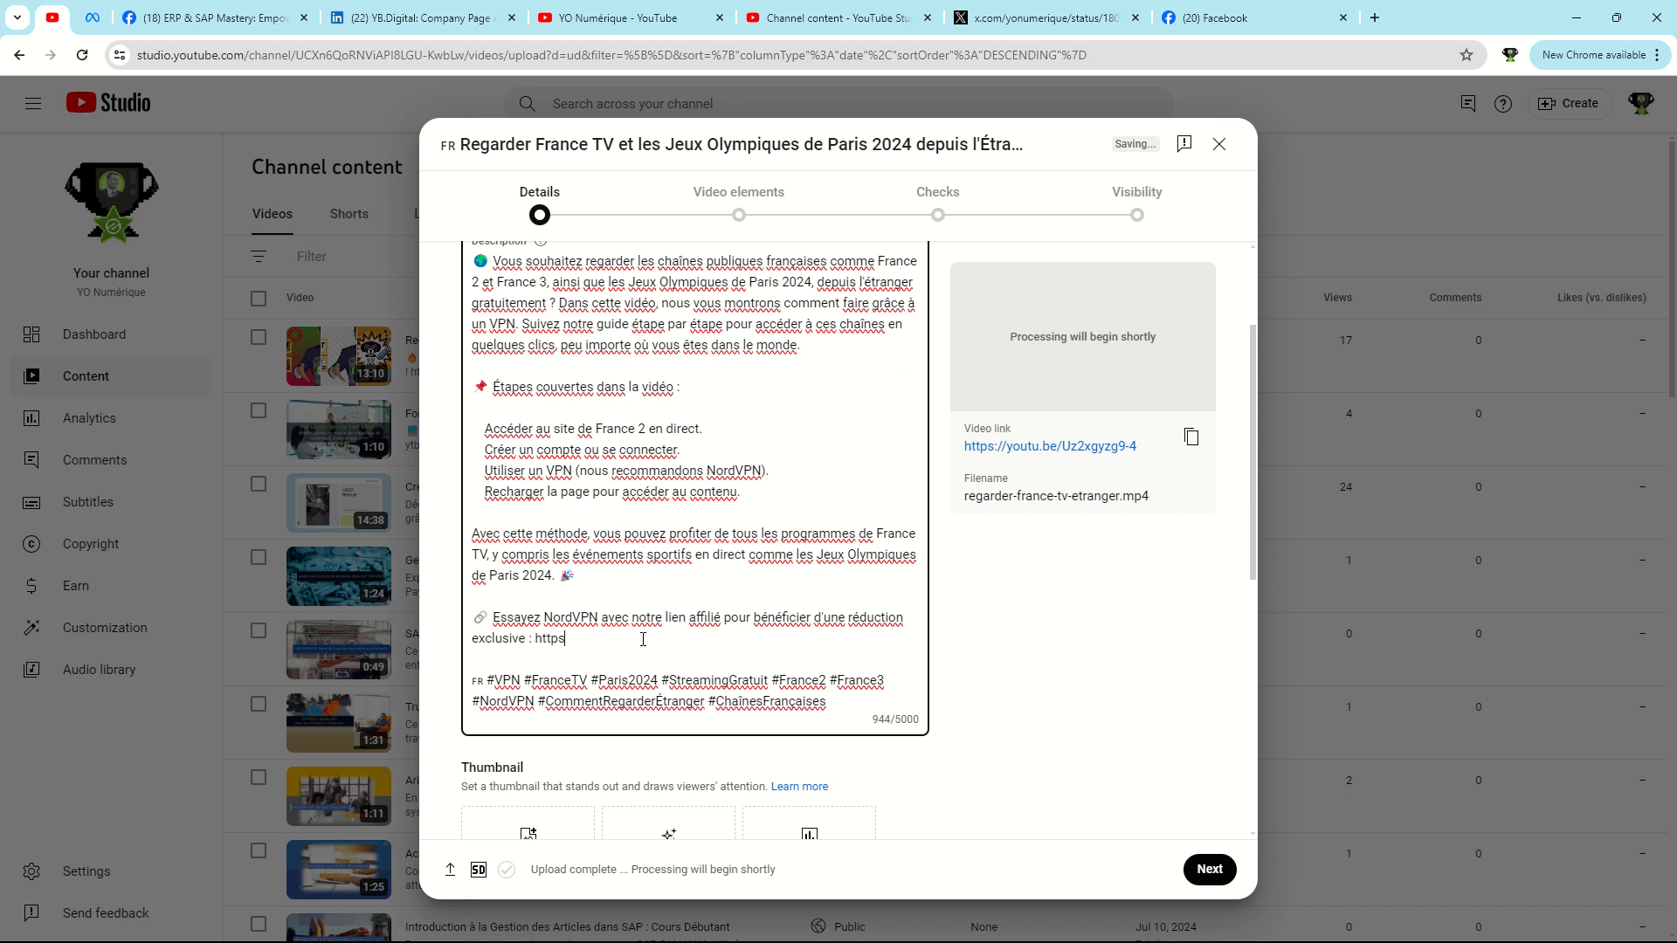
type("://yb.digital/go/")
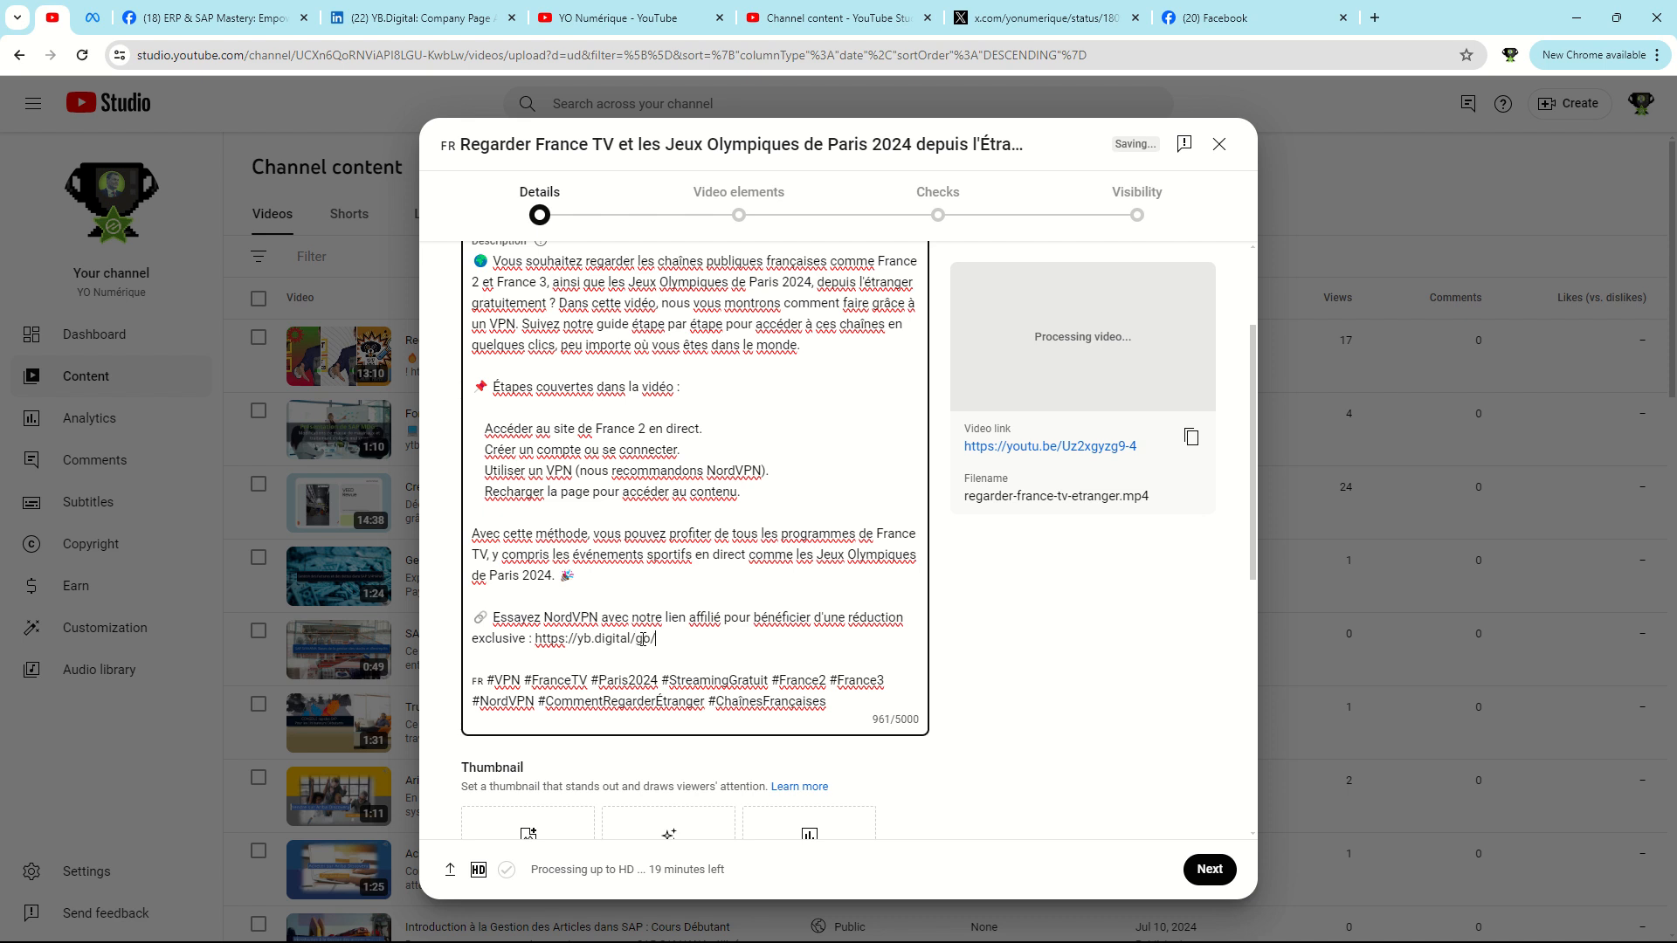
type("nordvpn")
Move the "Essayez NordVPN" call to action with its affiliate link to the very beginning of the description.
left_click_drag(590, 604, 567, 659)
key("ctrl+c")
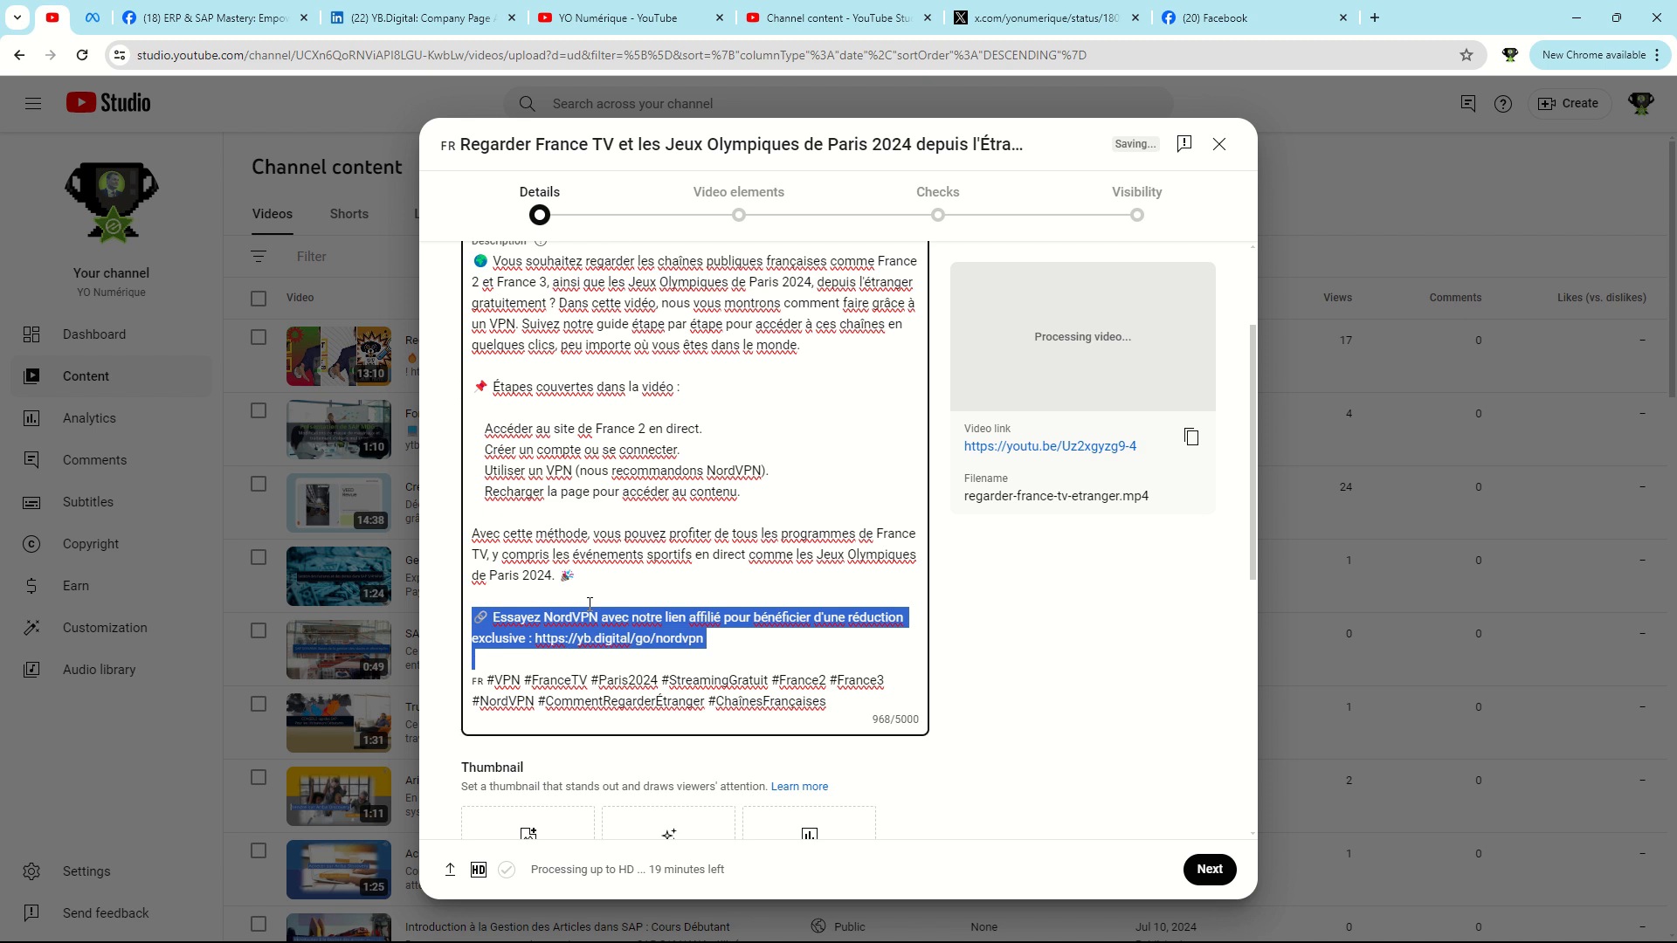
key("BackSpace")
key("ctrl+Home")
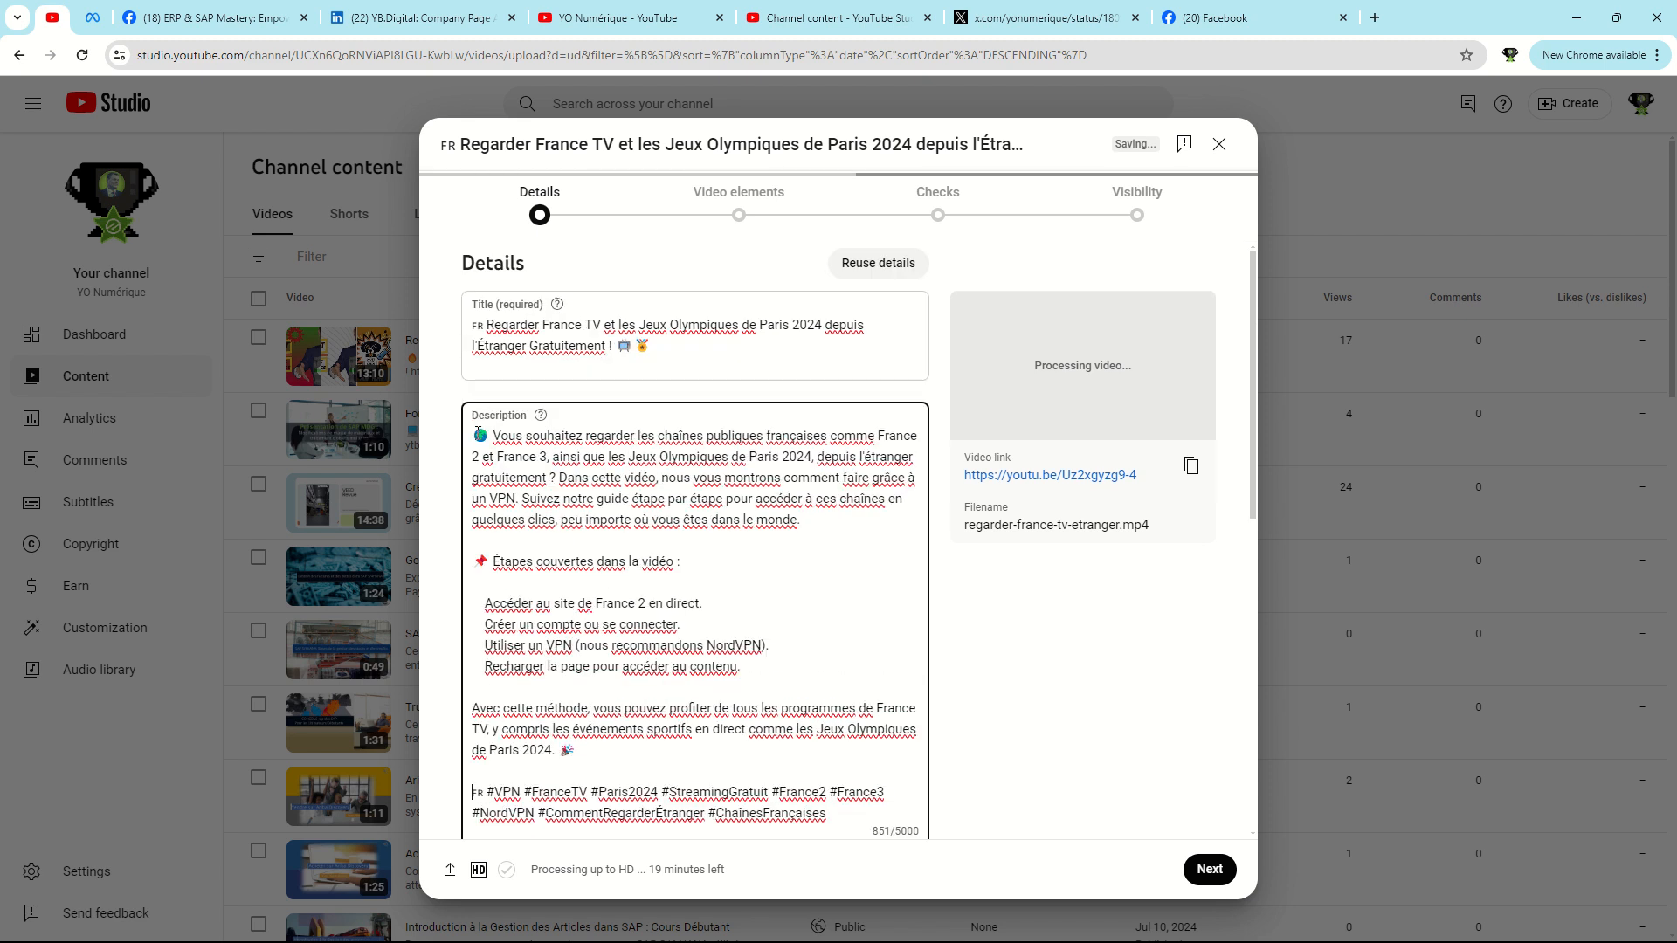
key("ctrl+v")
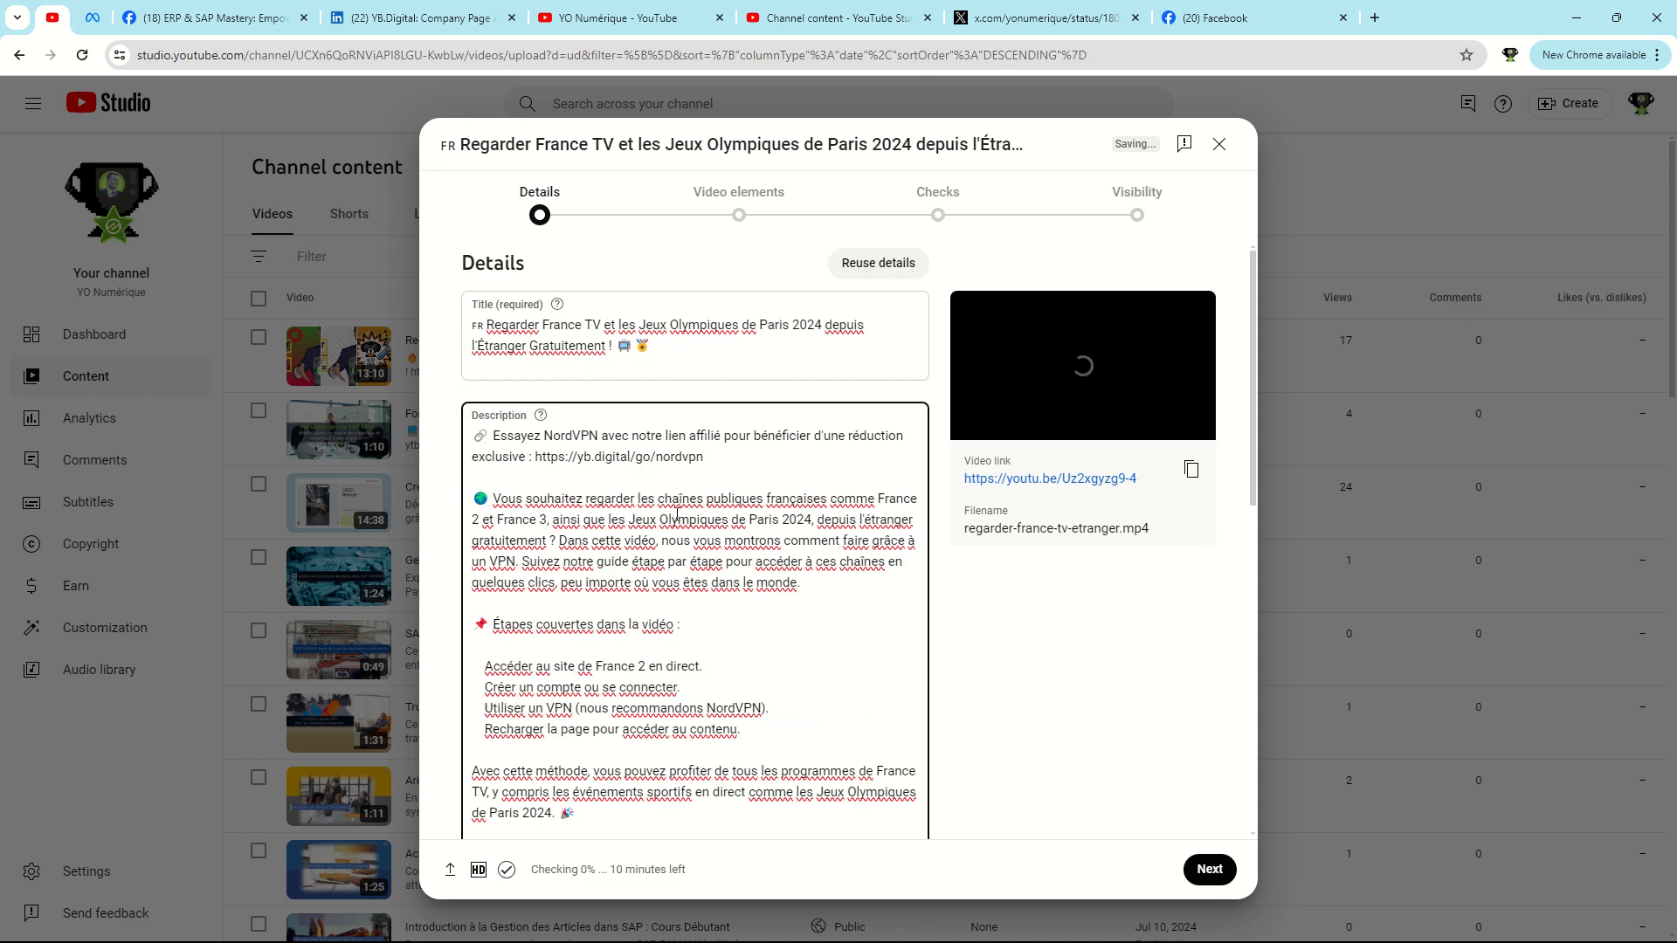
Copy the comma-separated tag list from ChatGPT's latest reply in Firefox and return to YouTube Studio.
scroll(742, 559, "down", 5)
key("alt+Tab")
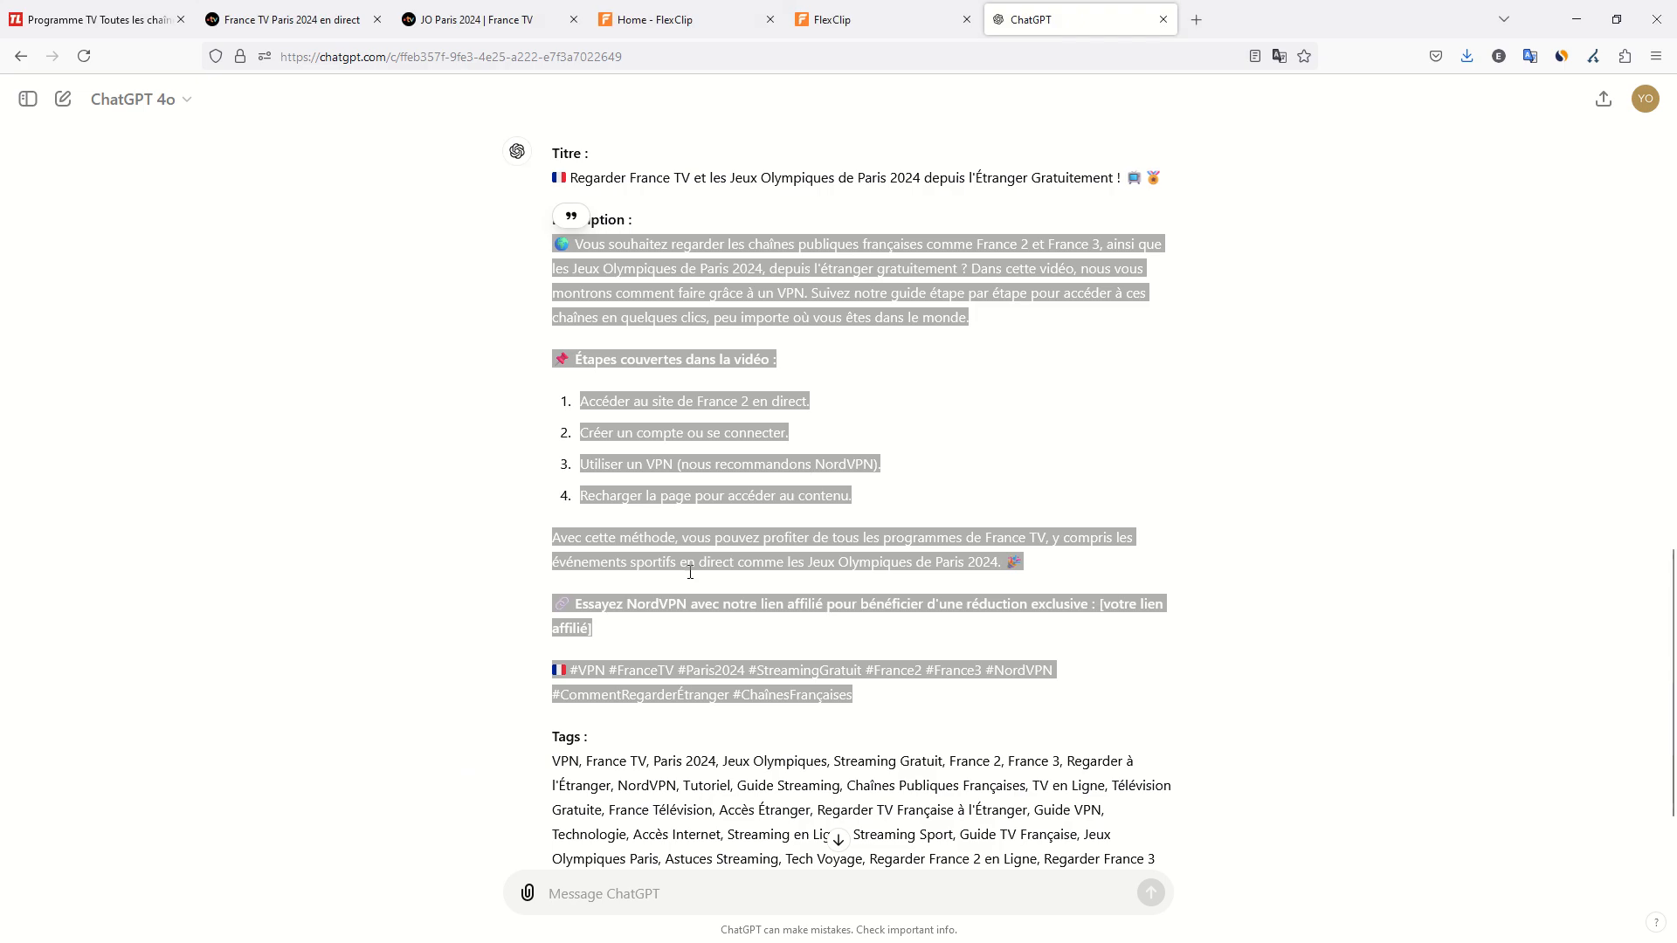
scroll(690, 572, "down", 2)
triple_click(709, 647)
key("ctrl+c")
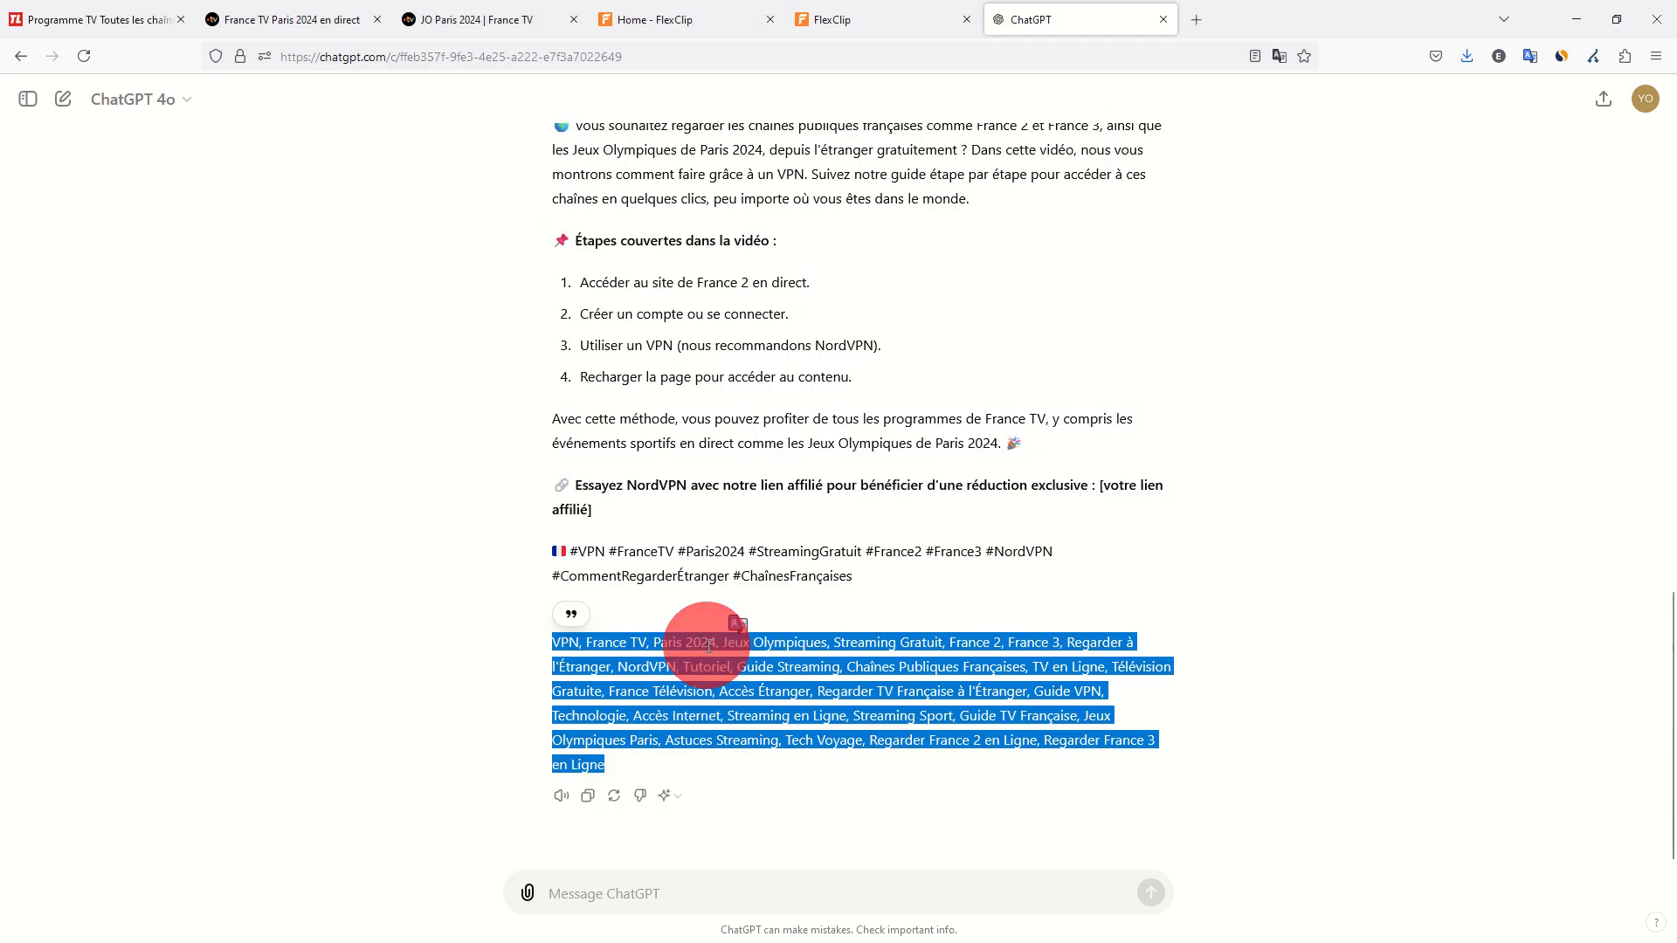
key("alt+Tab")
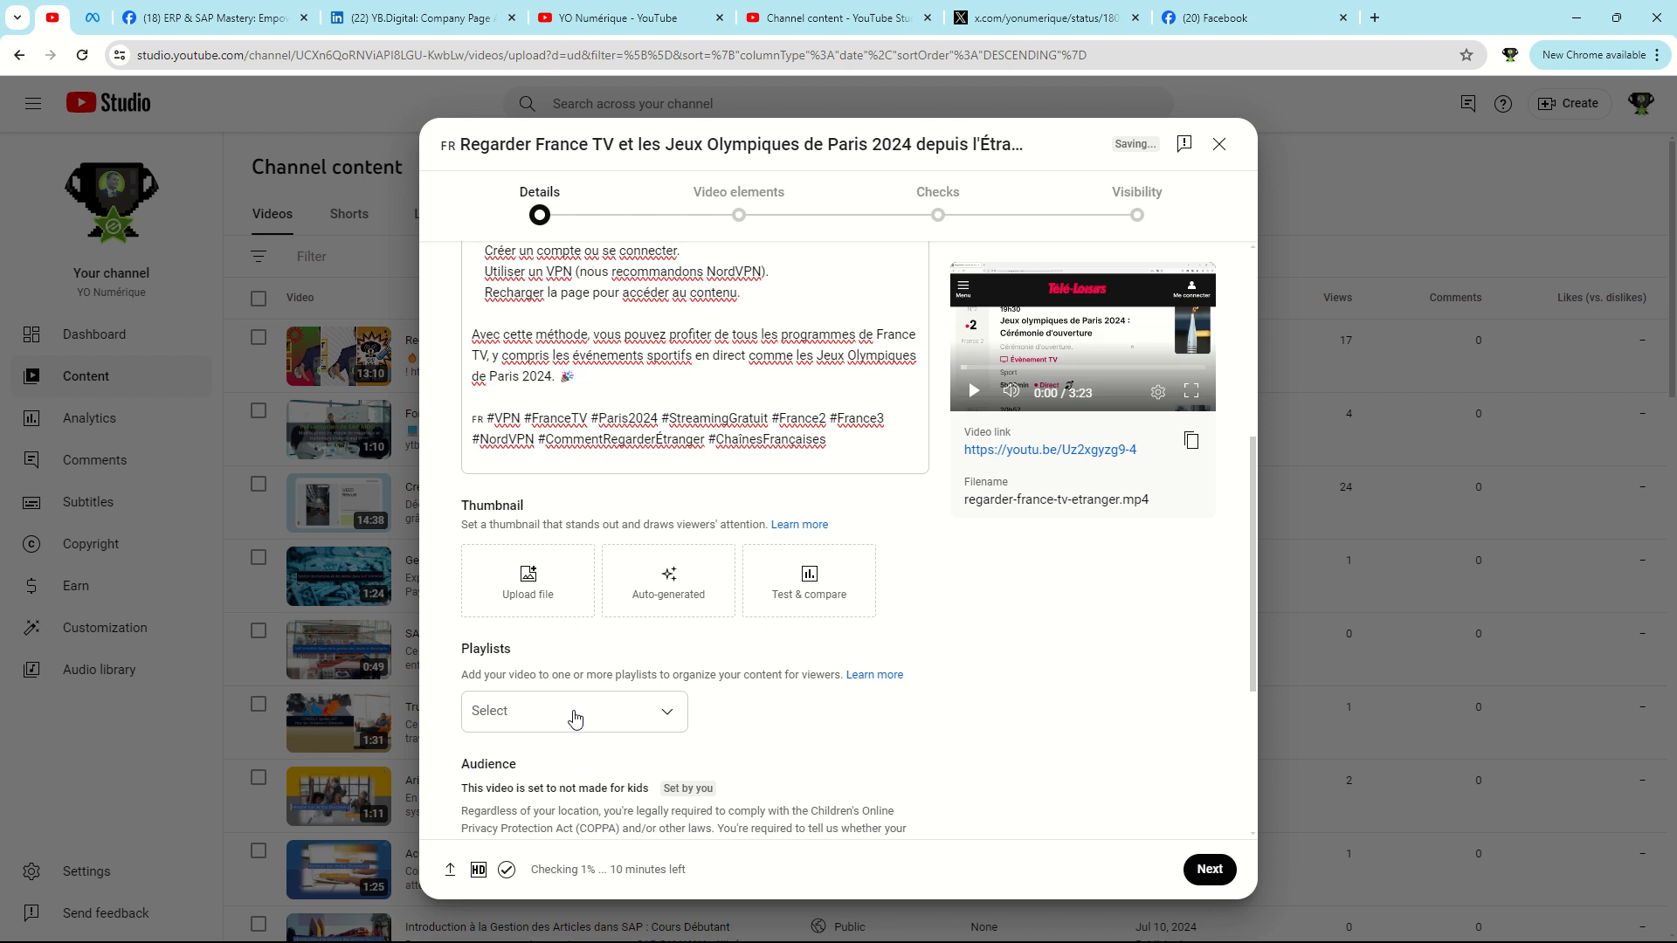
Add the video to two of the channel's existing playlists.
left_click(666, 711)
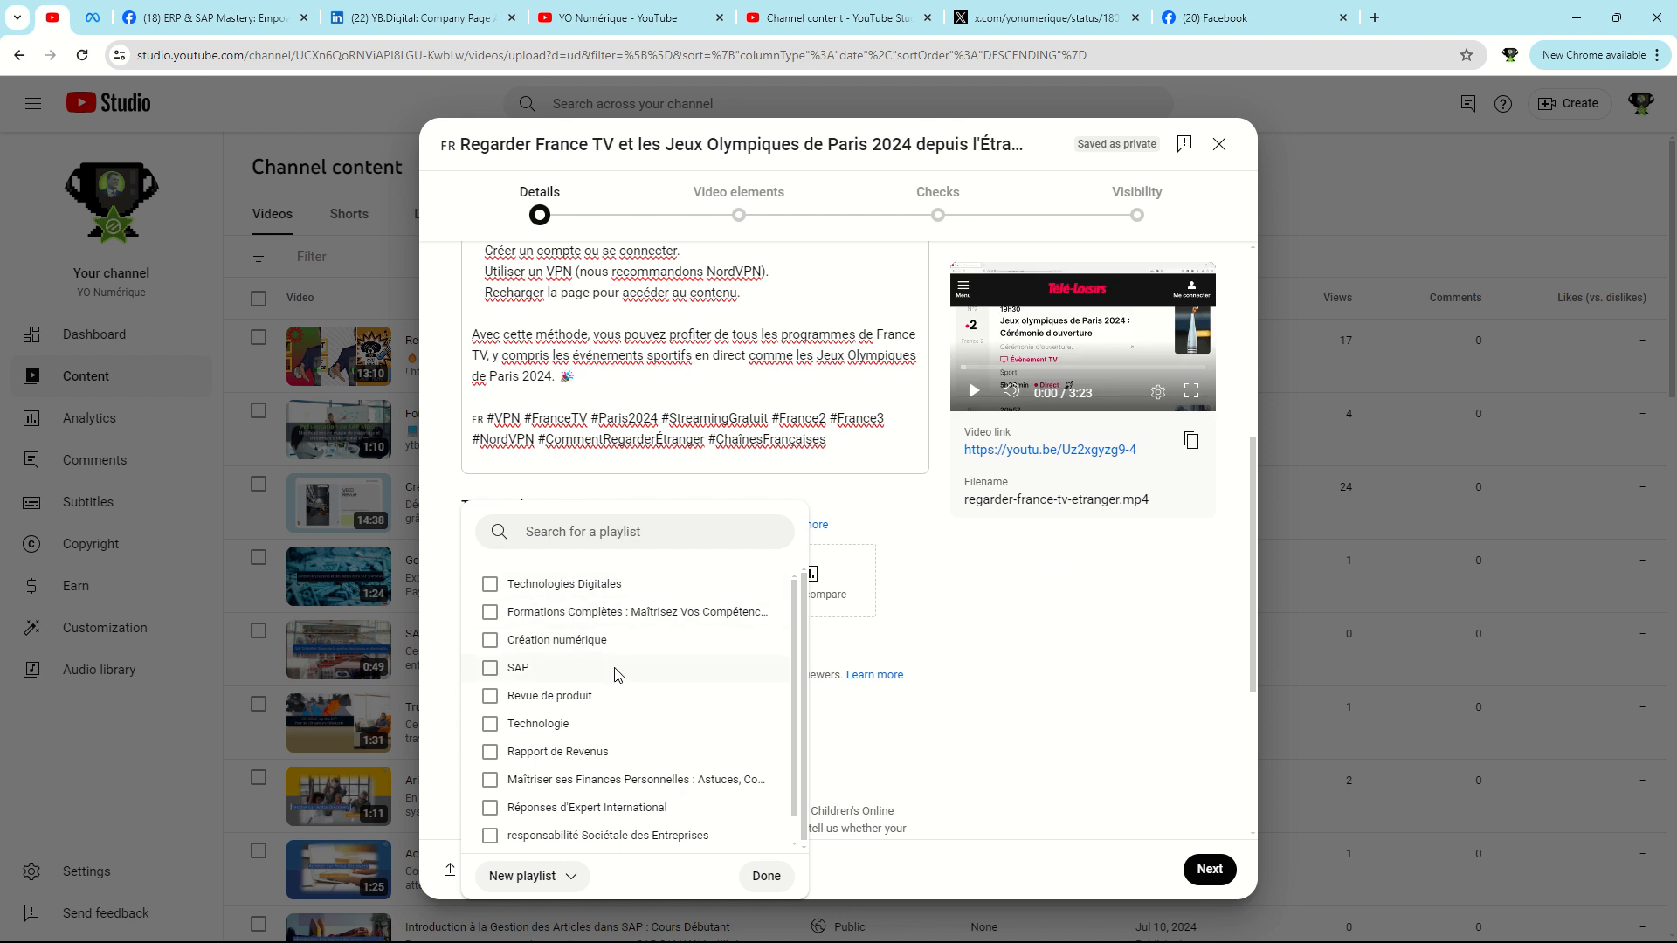
scroll(616, 674, "down", 1)
left_click(546, 699)
left_click(557, 587)
left_click(766, 875)
Show the additional video details, declare that the video contains paid promotion, and answer No for altered content.
scroll(542, 769, "down", 2)
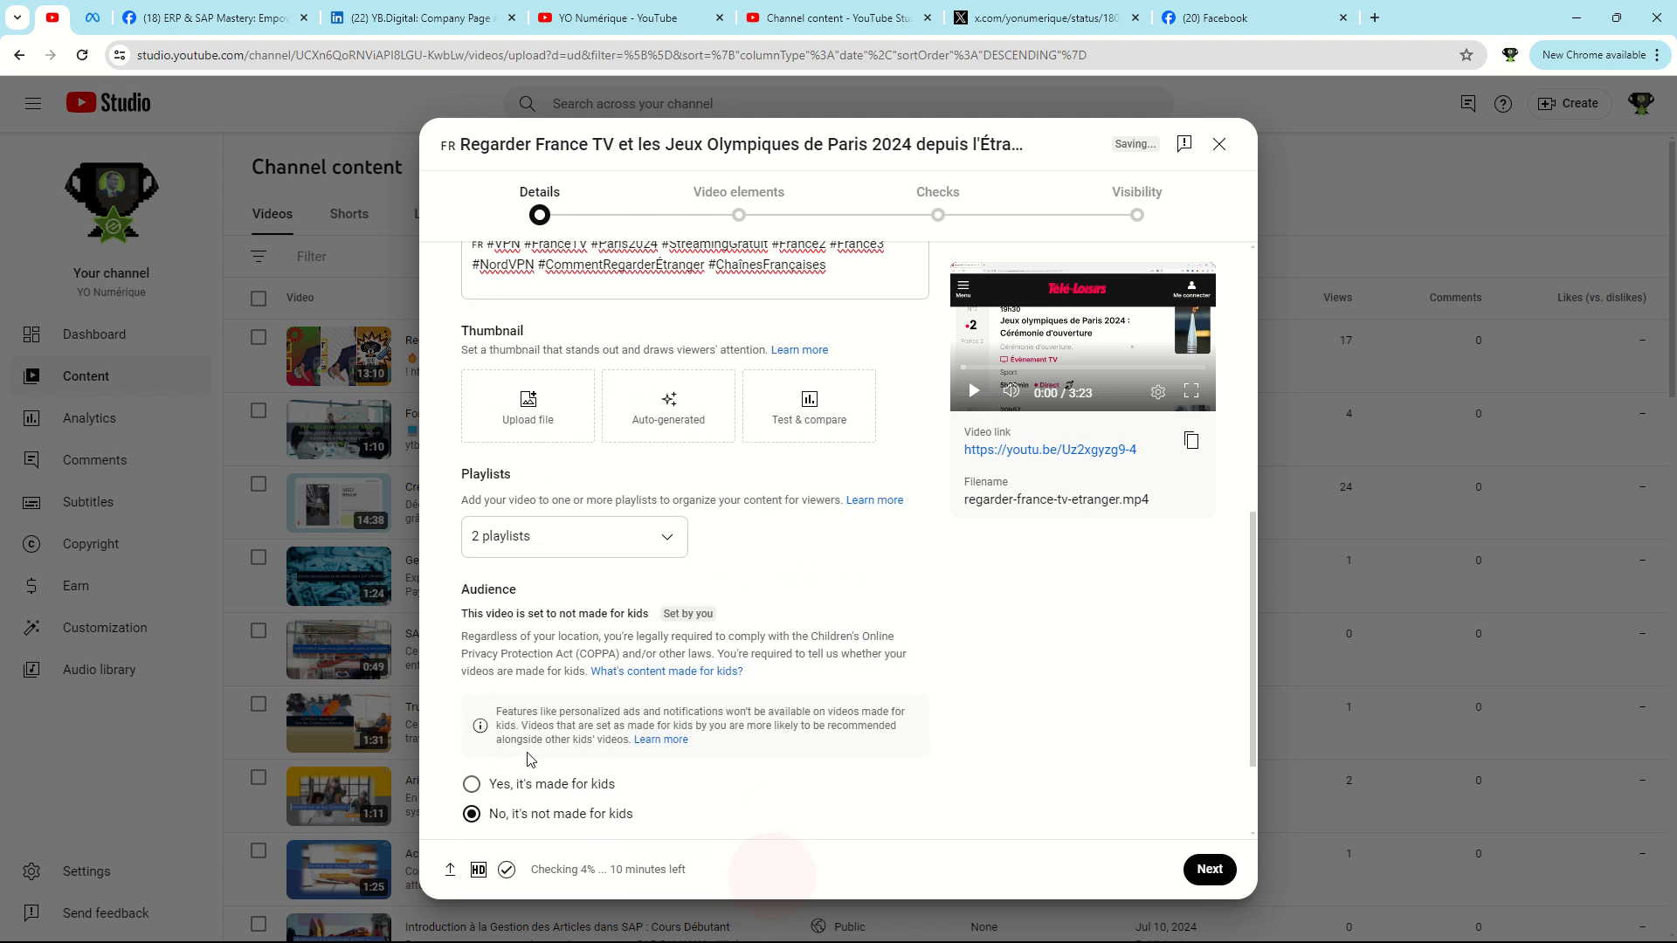
scroll(563, 758, "down", 3)
left_click(507, 645)
scroll(528, 612, "down", 3)
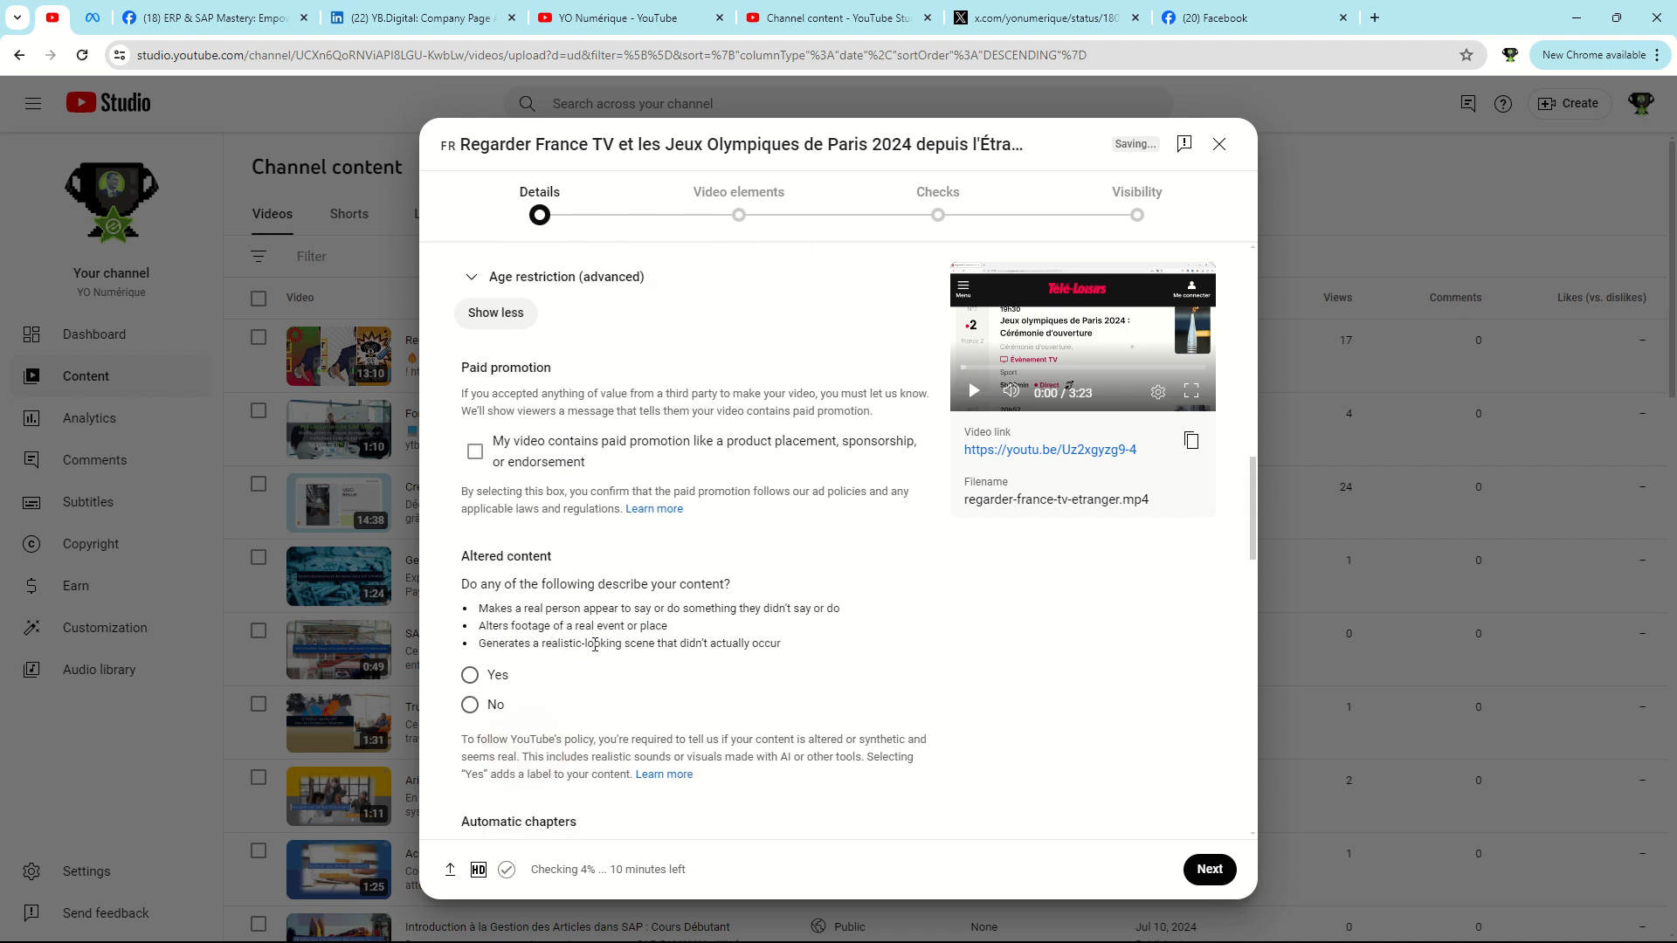
left_click(475, 450)
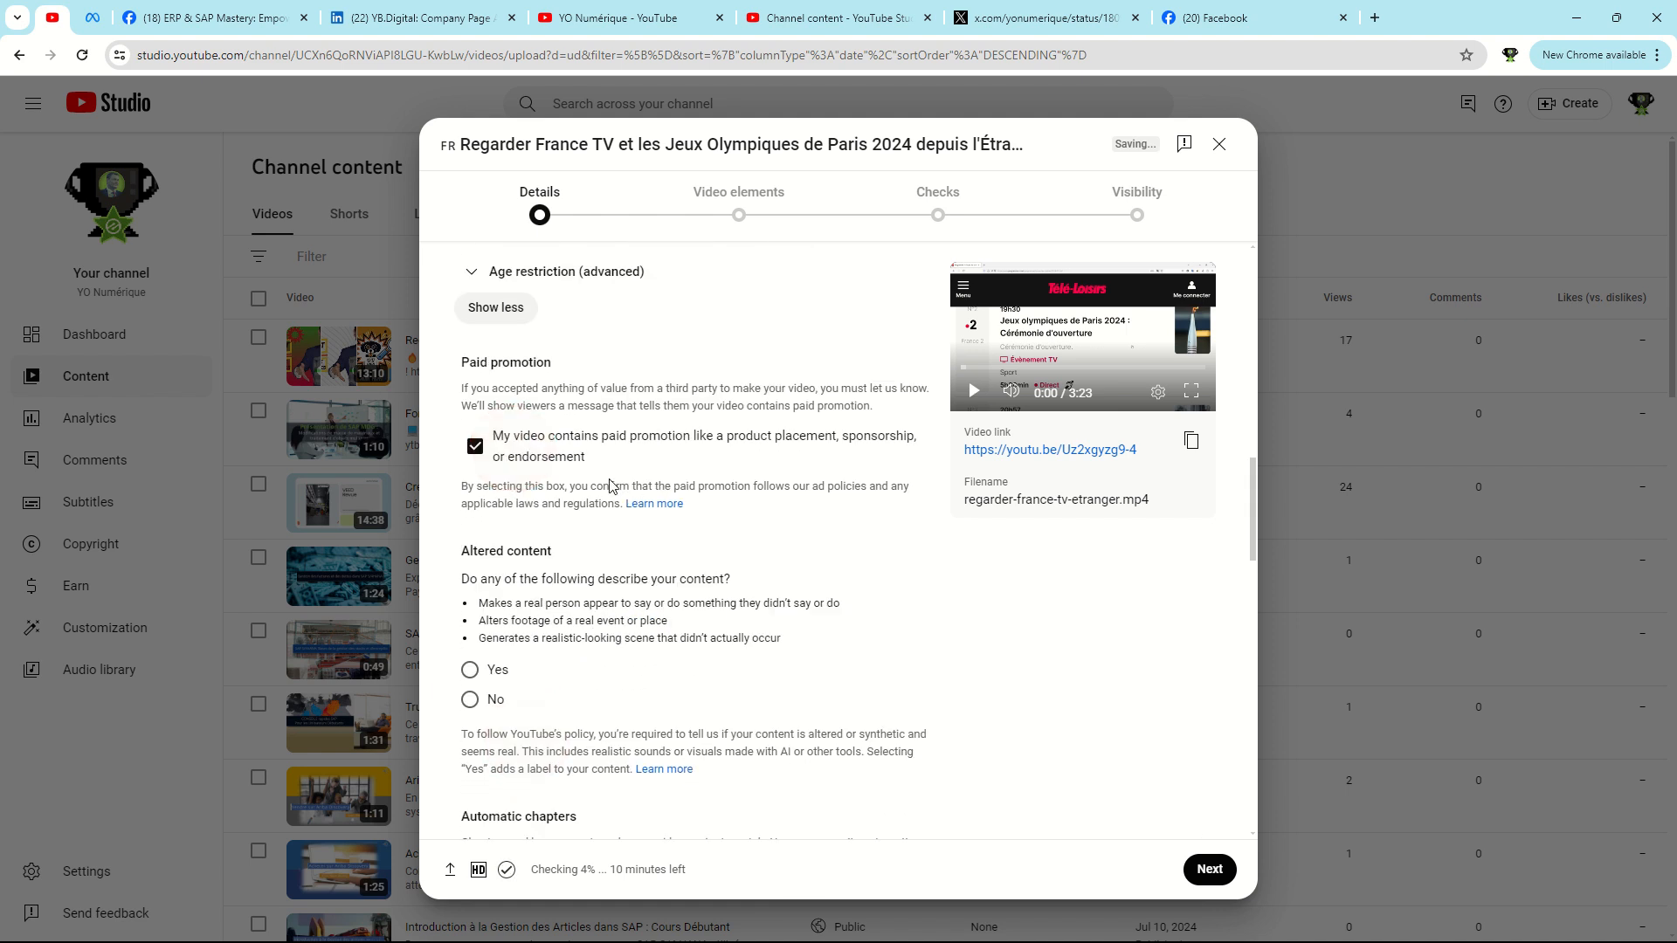
scroll(469, 463, "down", 3)
scroll(469, 463, "up", 1)
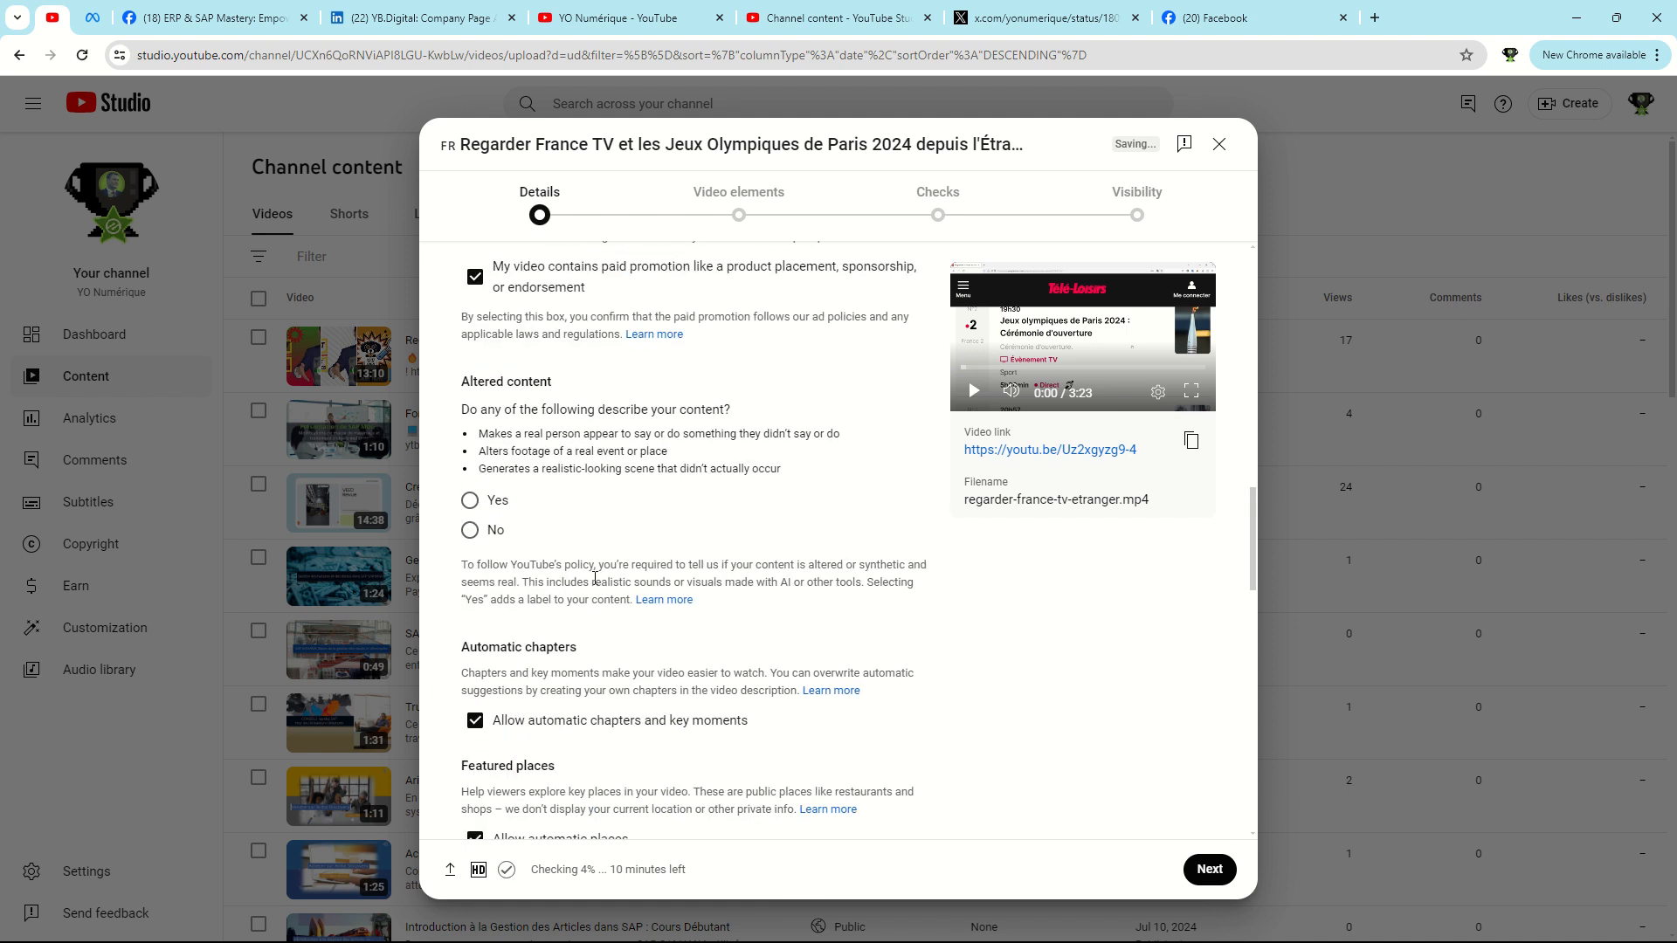
left_click(472, 531)
Paste the tags copied from ChatGPT after the video's existing default tags.
scroll(660, 473, "down", 7)
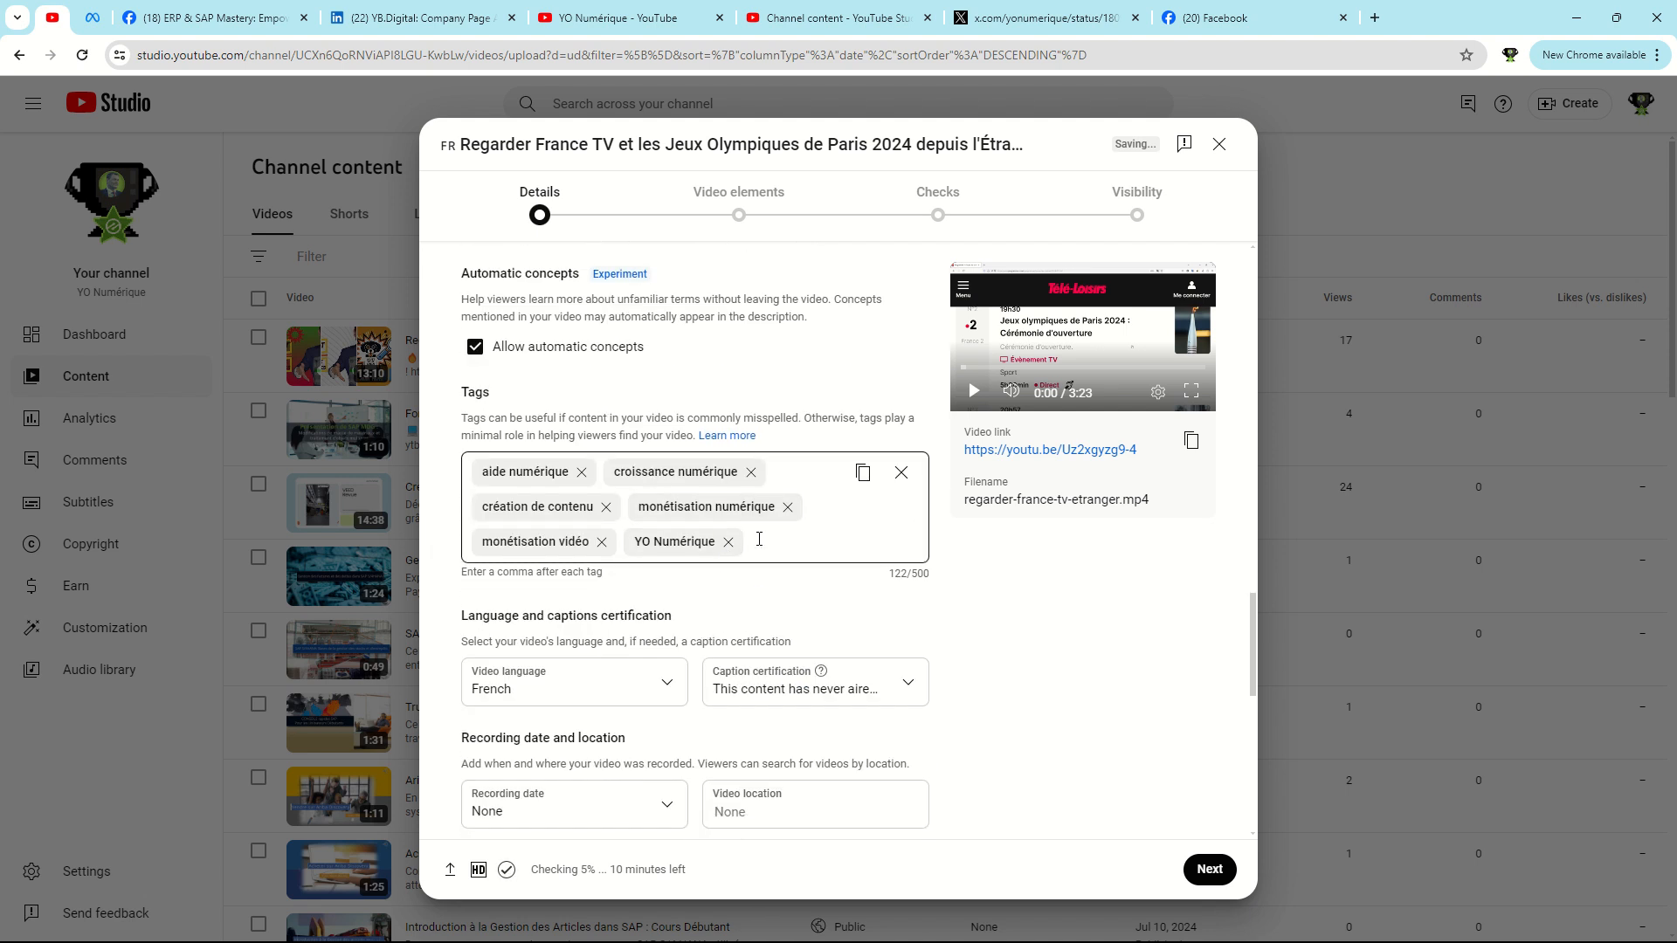
left_click(758, 539)
key("ctrl+v")
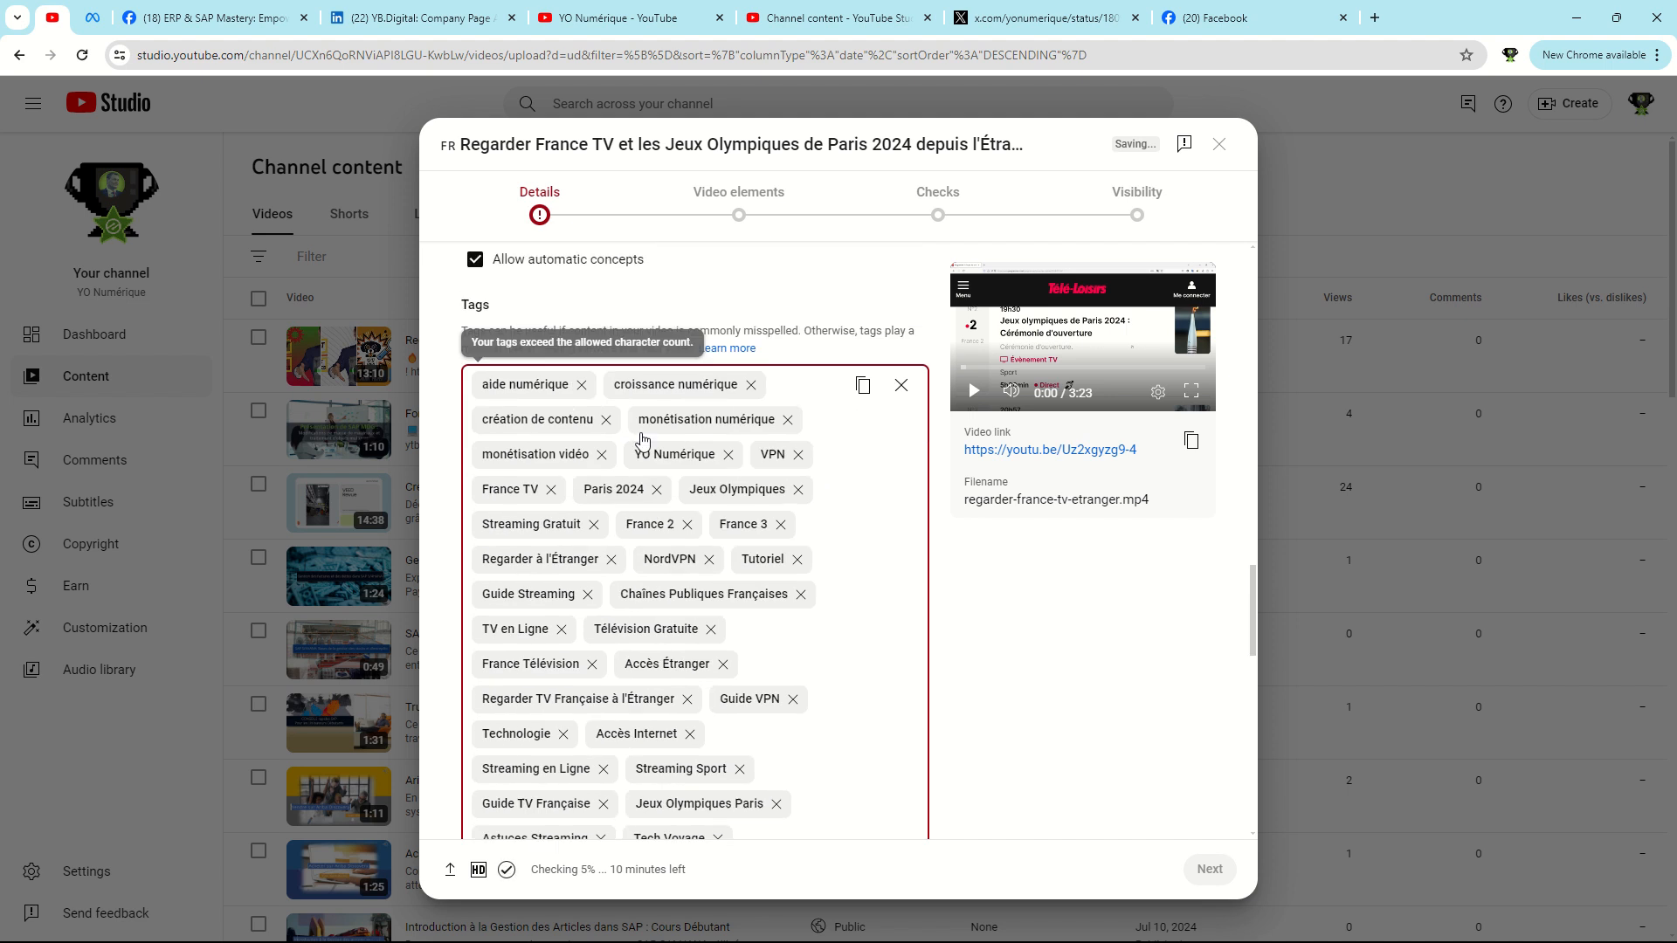
Remove the six default tags, from "aide numérique" through "YO Numérique", and the "Regarder France 3 en Ligne" tag.
left_click(750, 384)
left_click(739, 385)
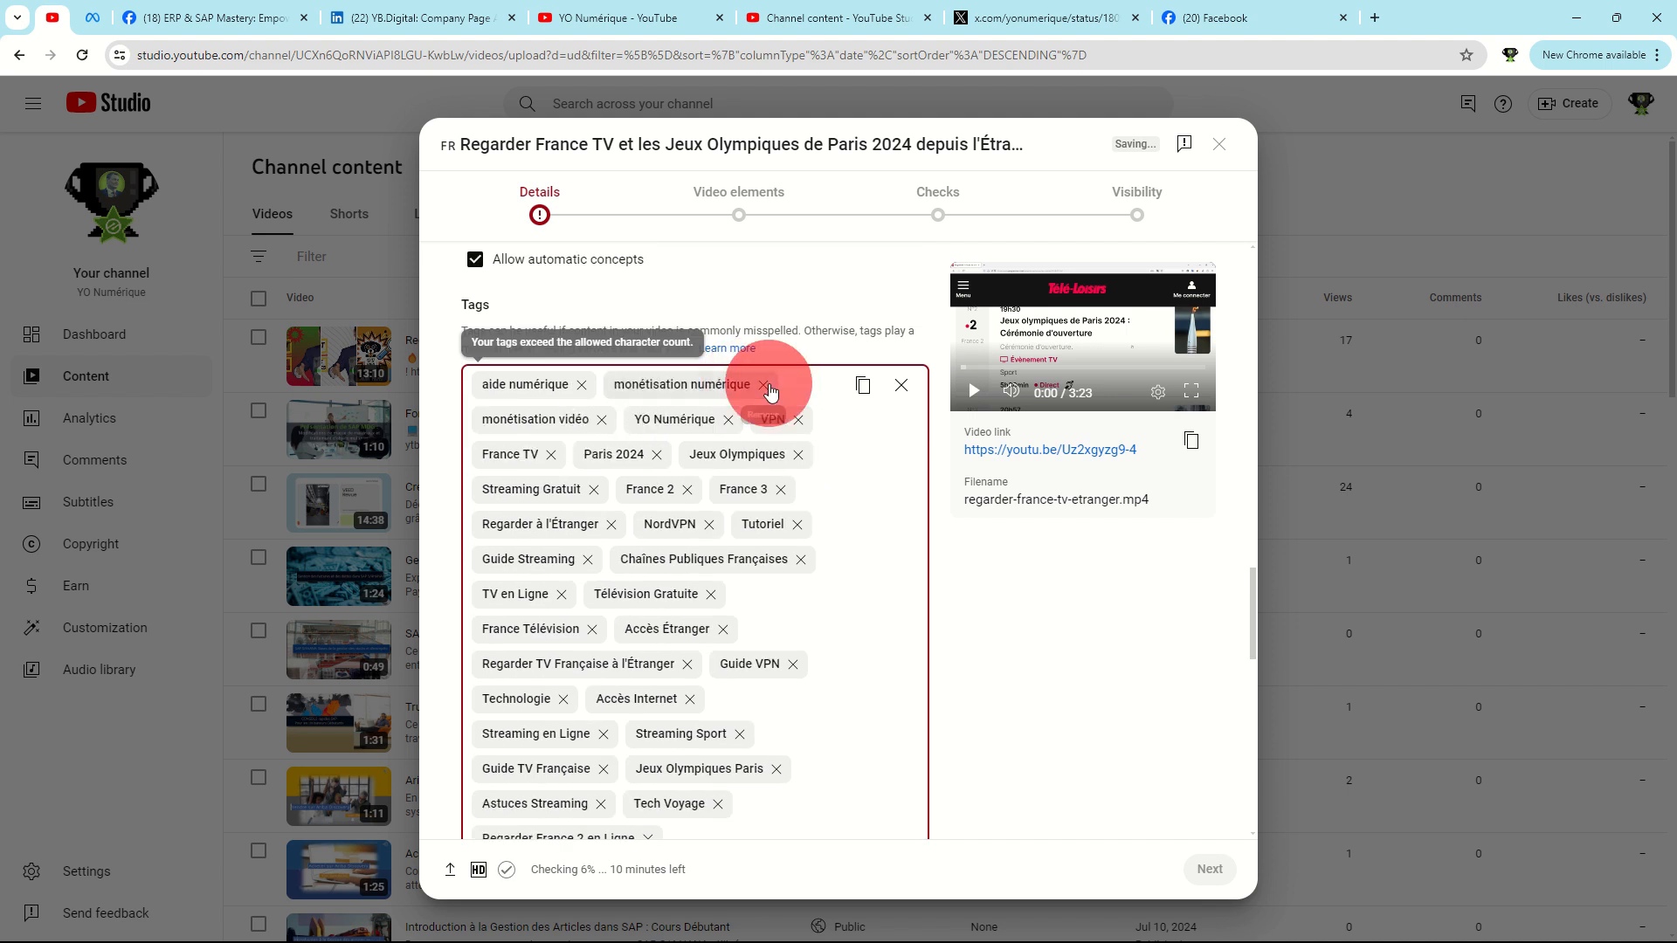
left_click(764, 385)
left_click(735, 385)
scroll(792, 518, "down", 2)
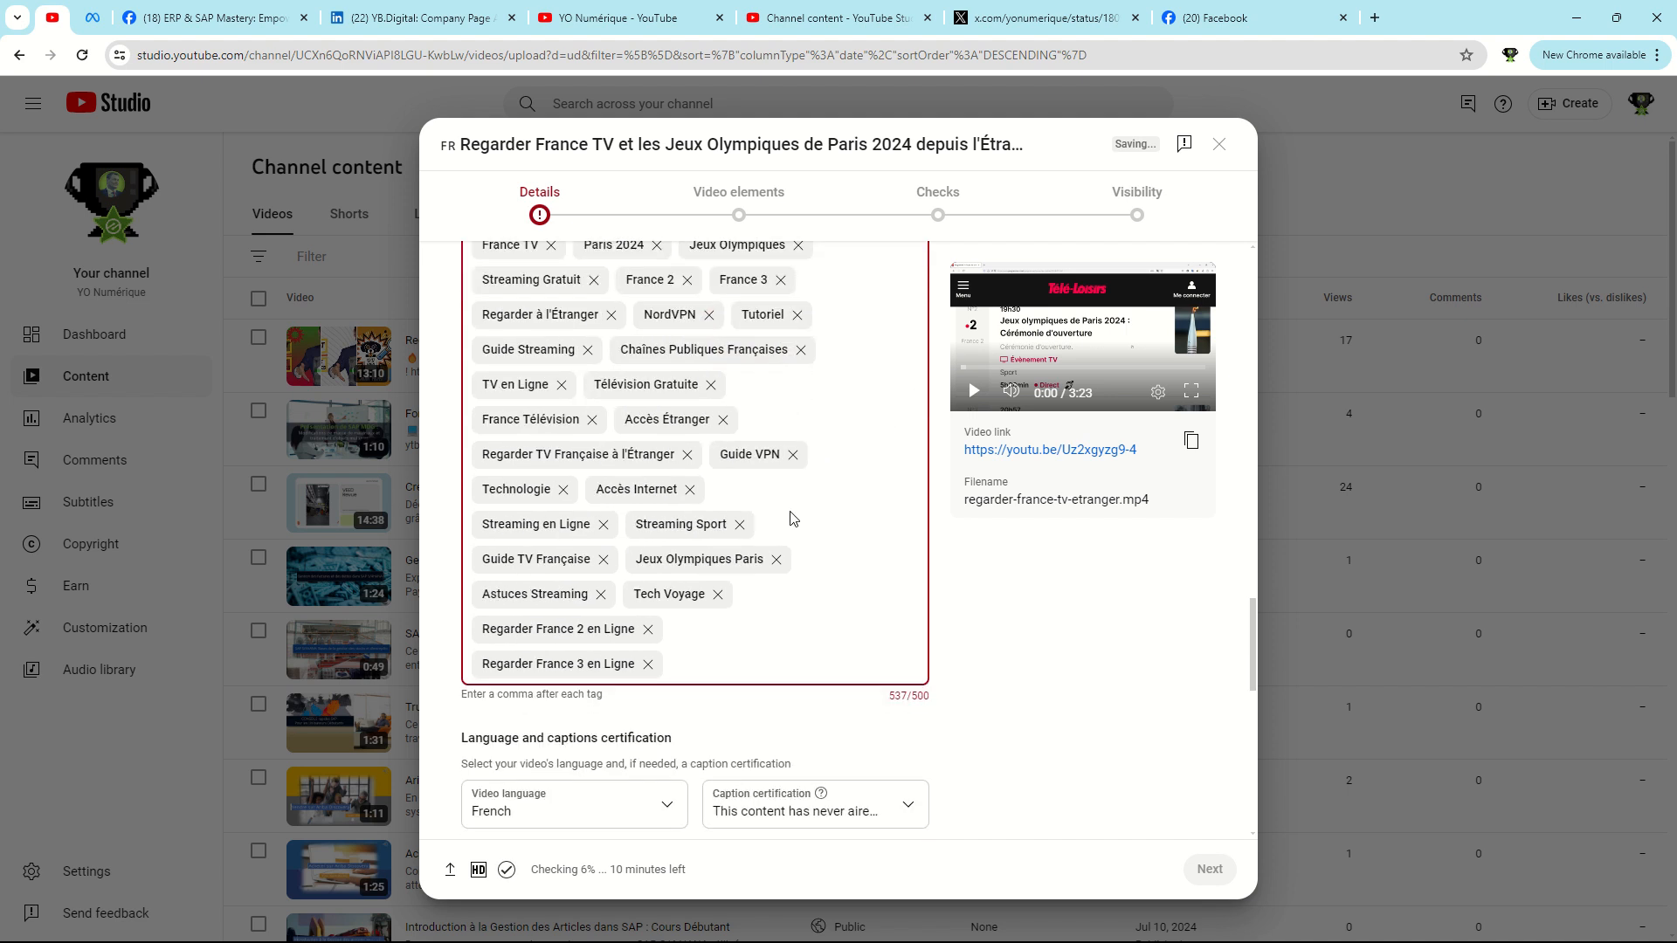
scroll(647, 673, "up", 2)
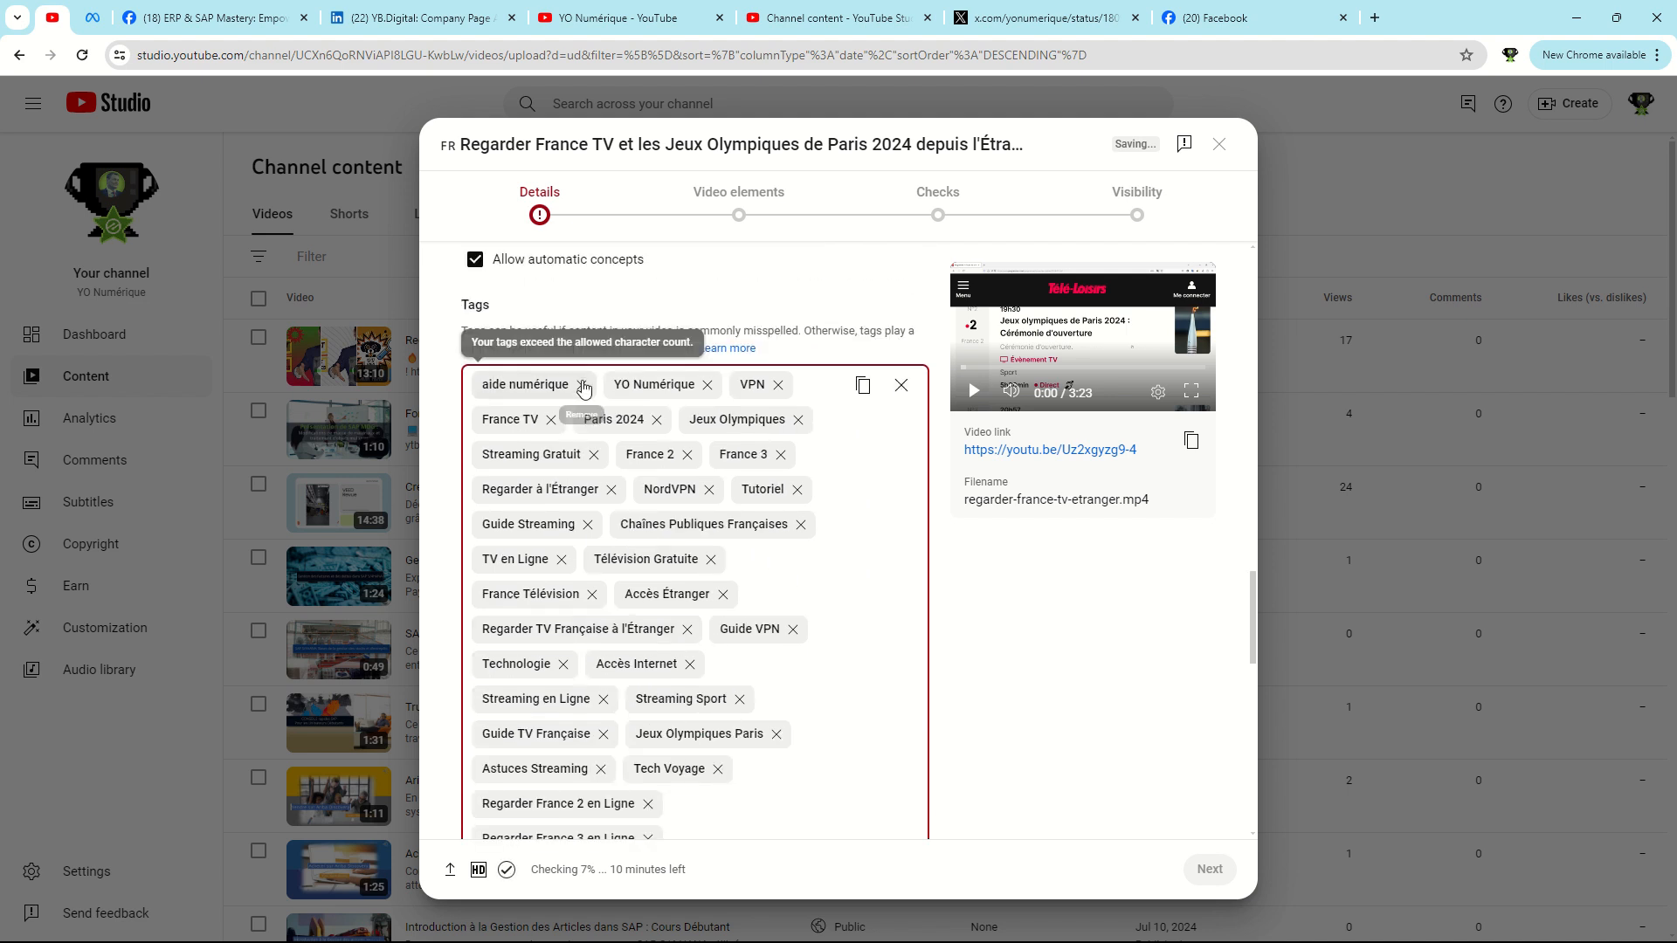
left_click(581, 386)
left_click(578, 386)
scroll(621, 609, "down", 3)
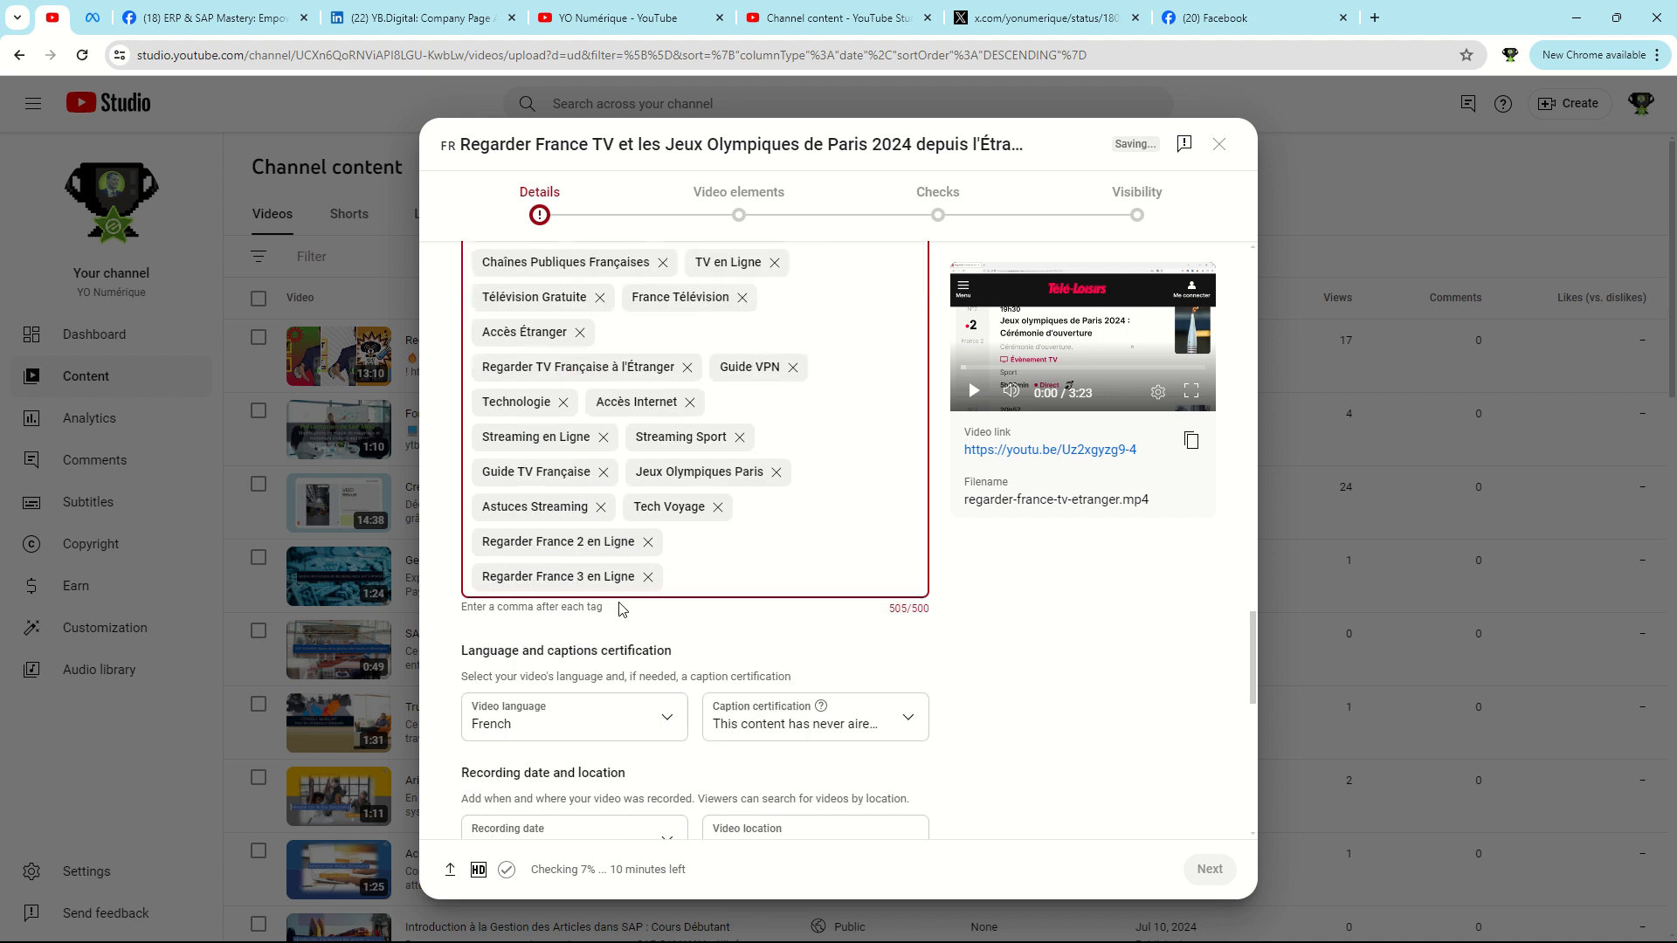
left_click(647, 576)
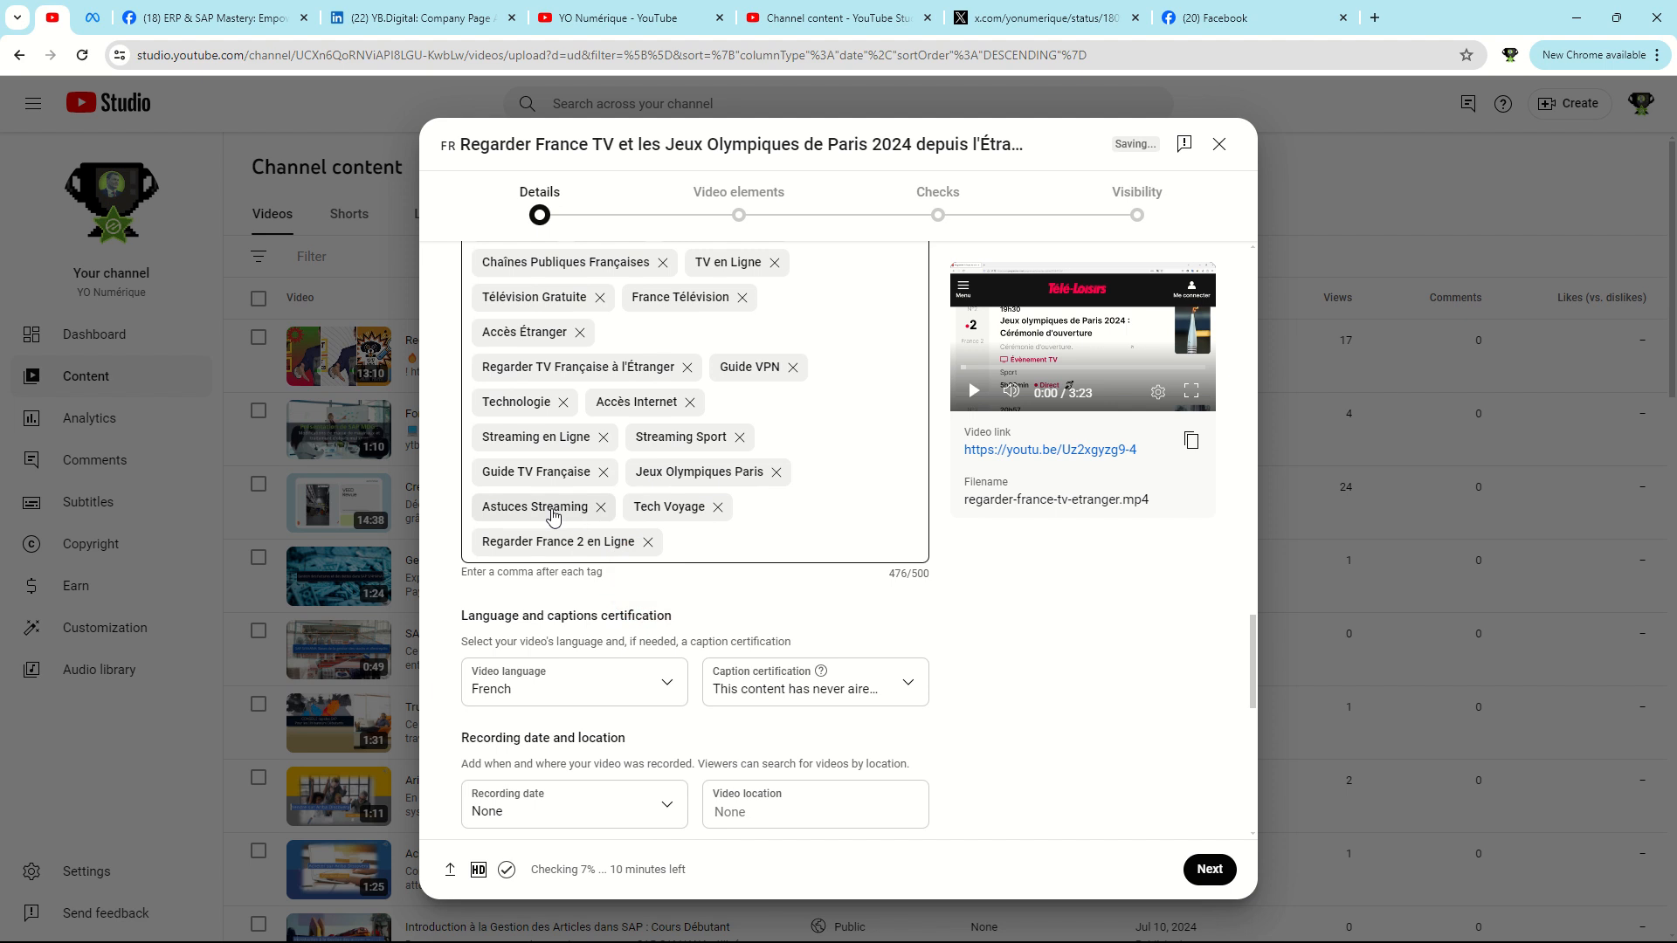
Set the video's recording date to Jul 25, 2024 and its location to New York, NY, USA.
scroll(553, 517, "down", 3)
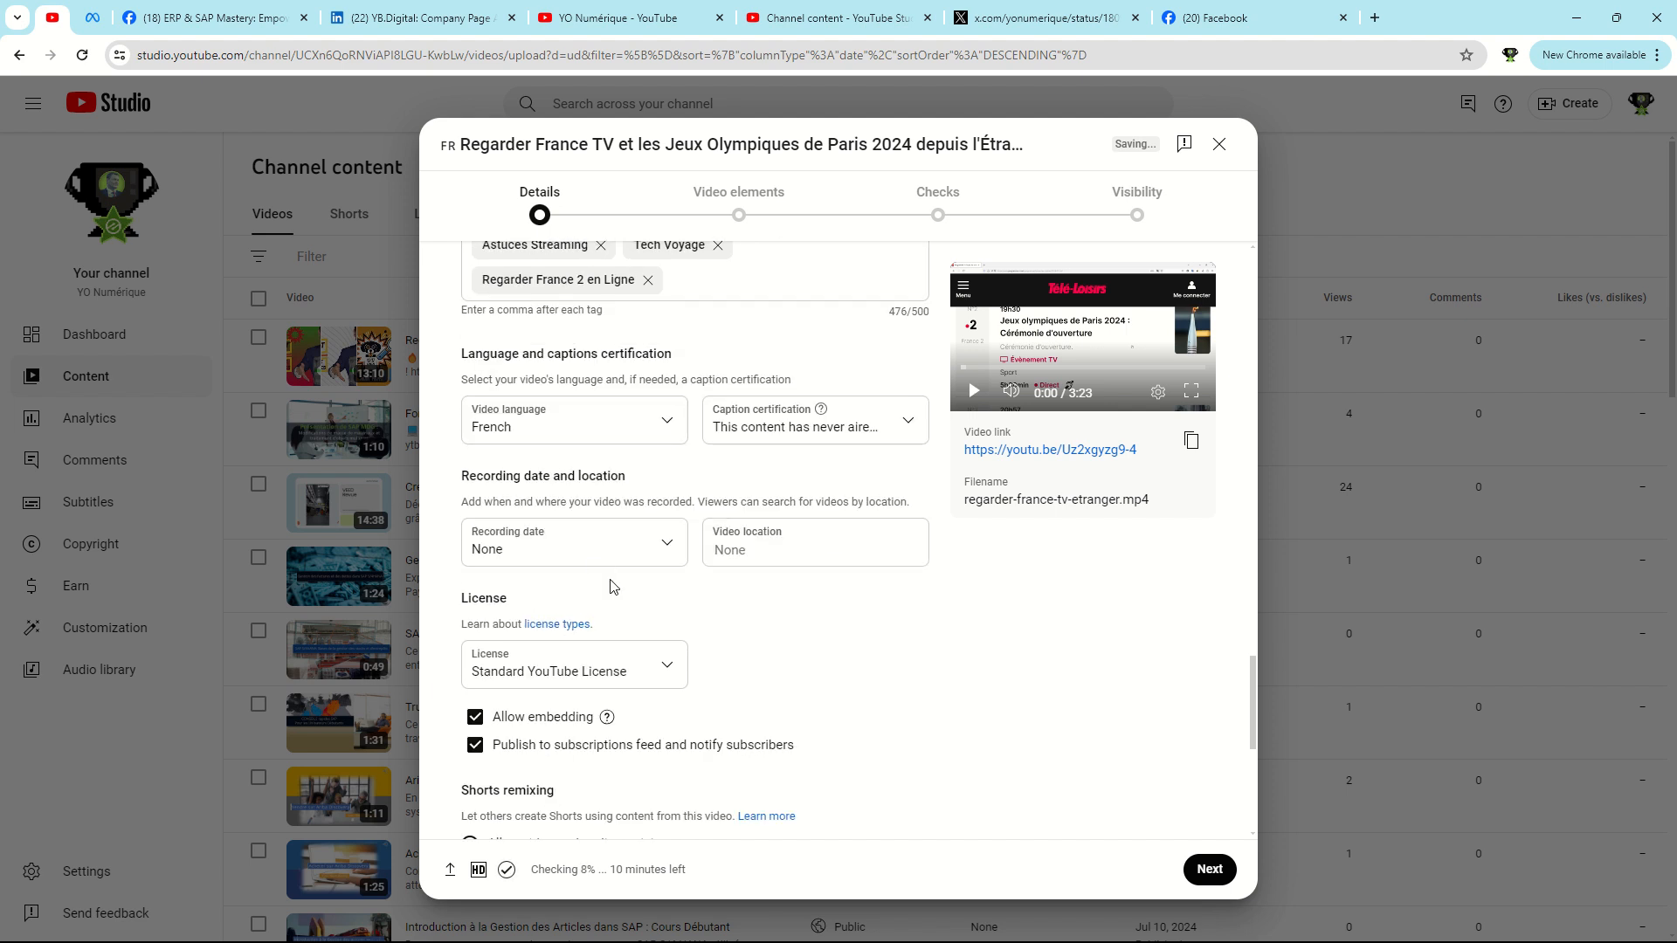
left_click(559, 546)
left_click(612, 790)
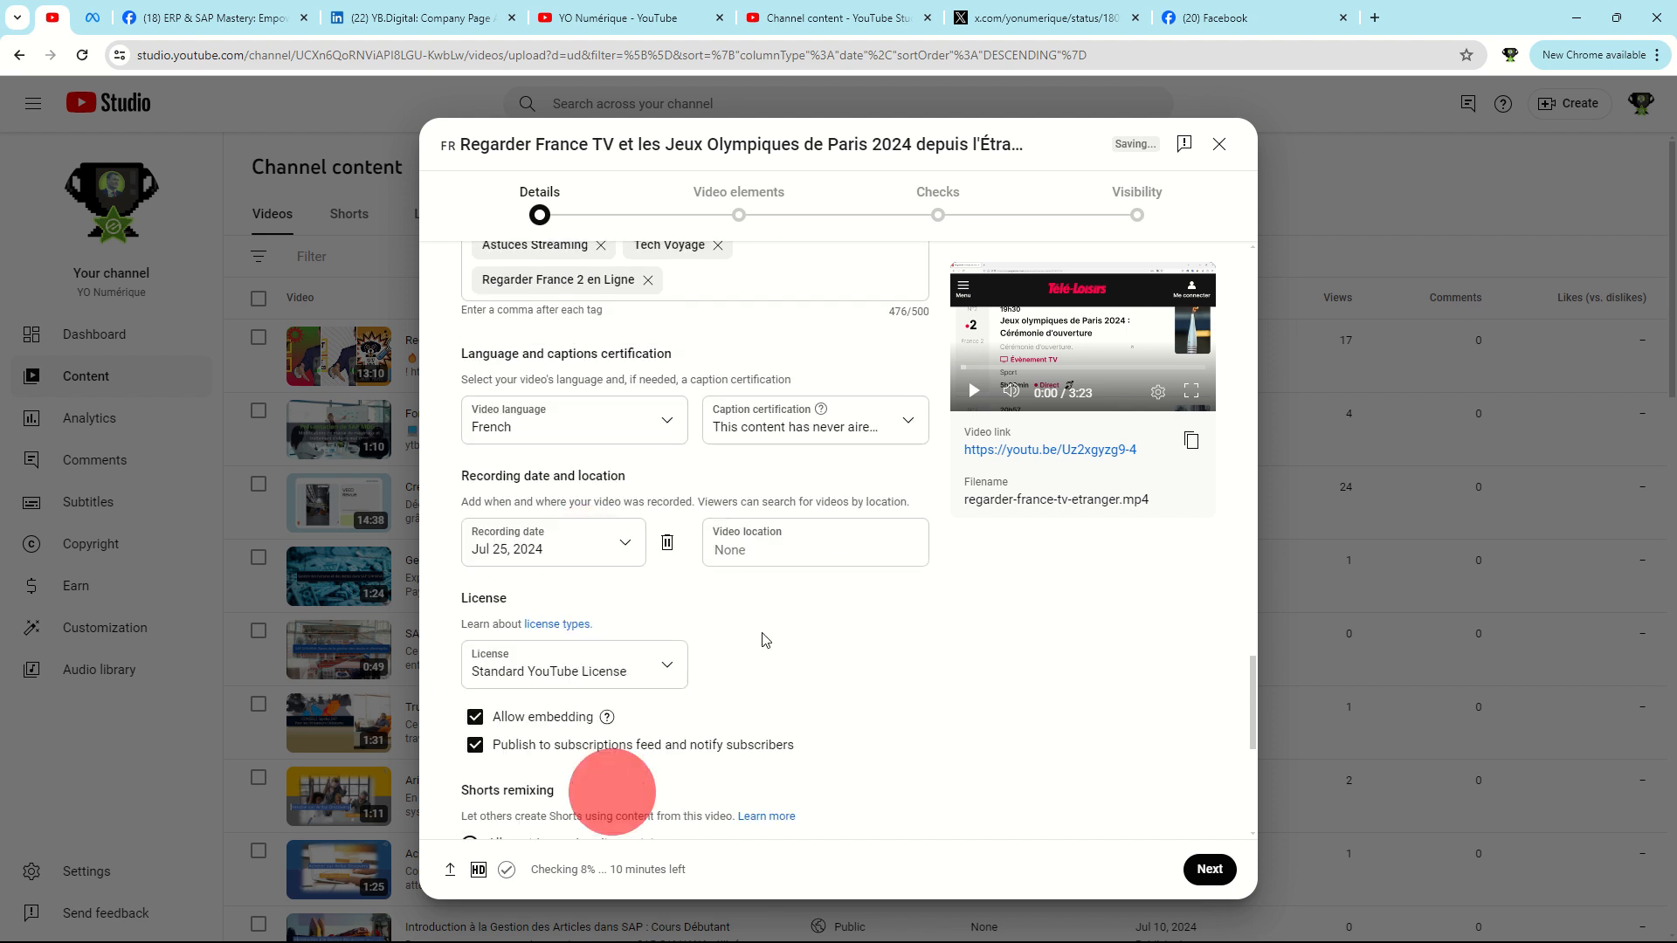
left_click(786, 549)
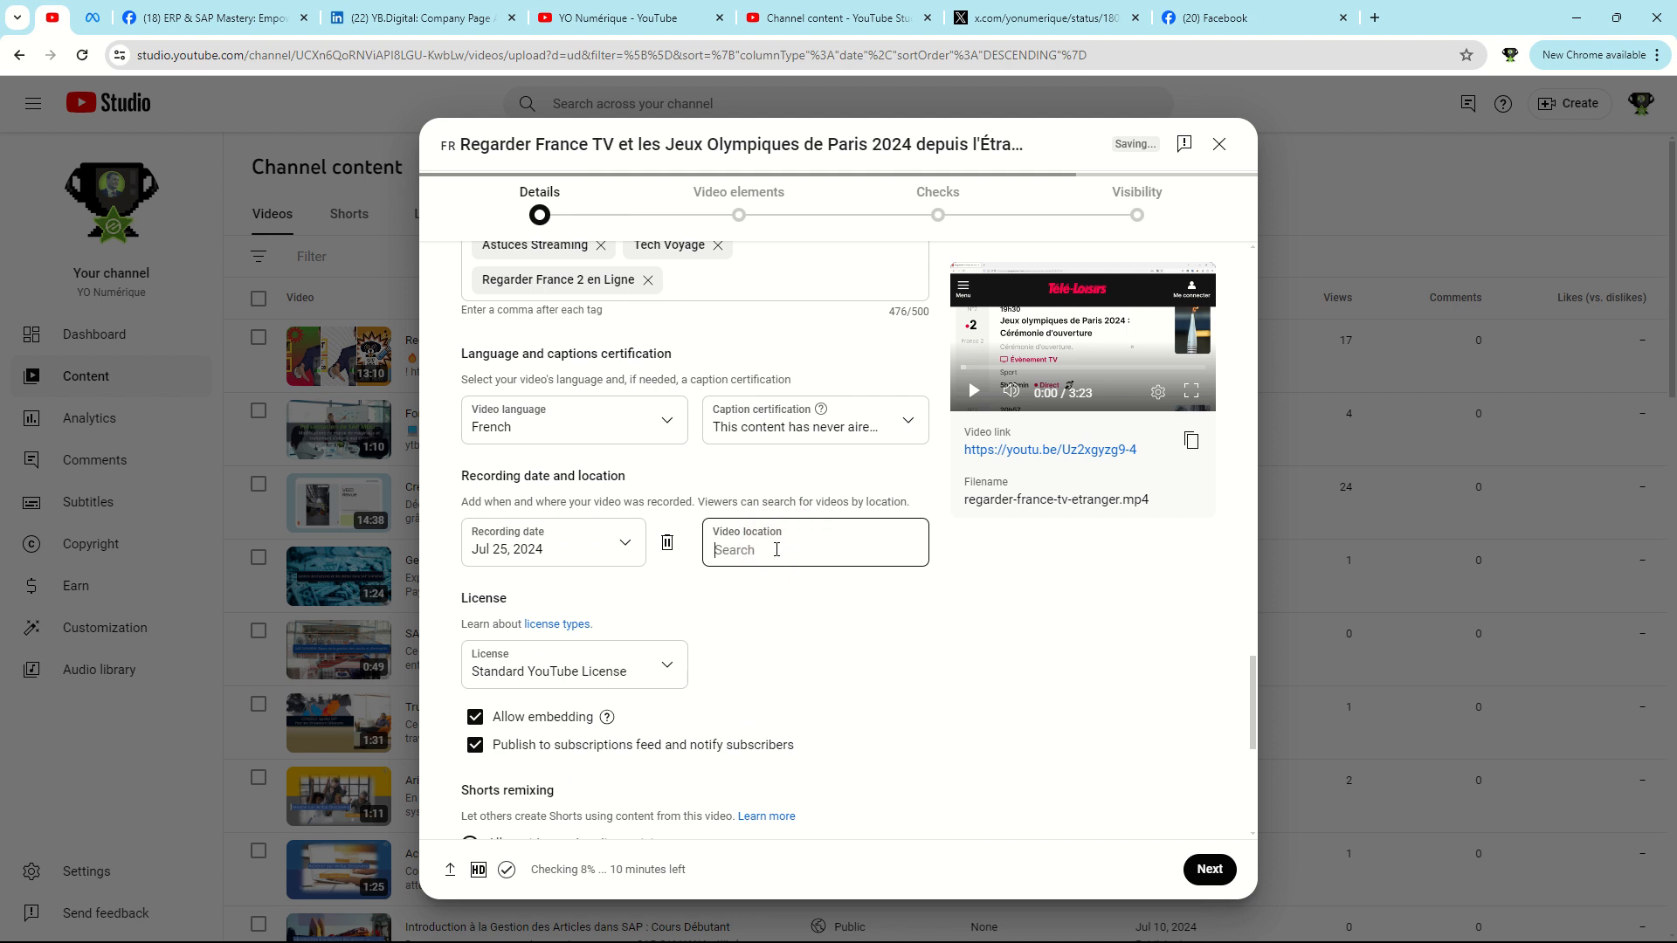
left_click(764, 549)
type("new york")
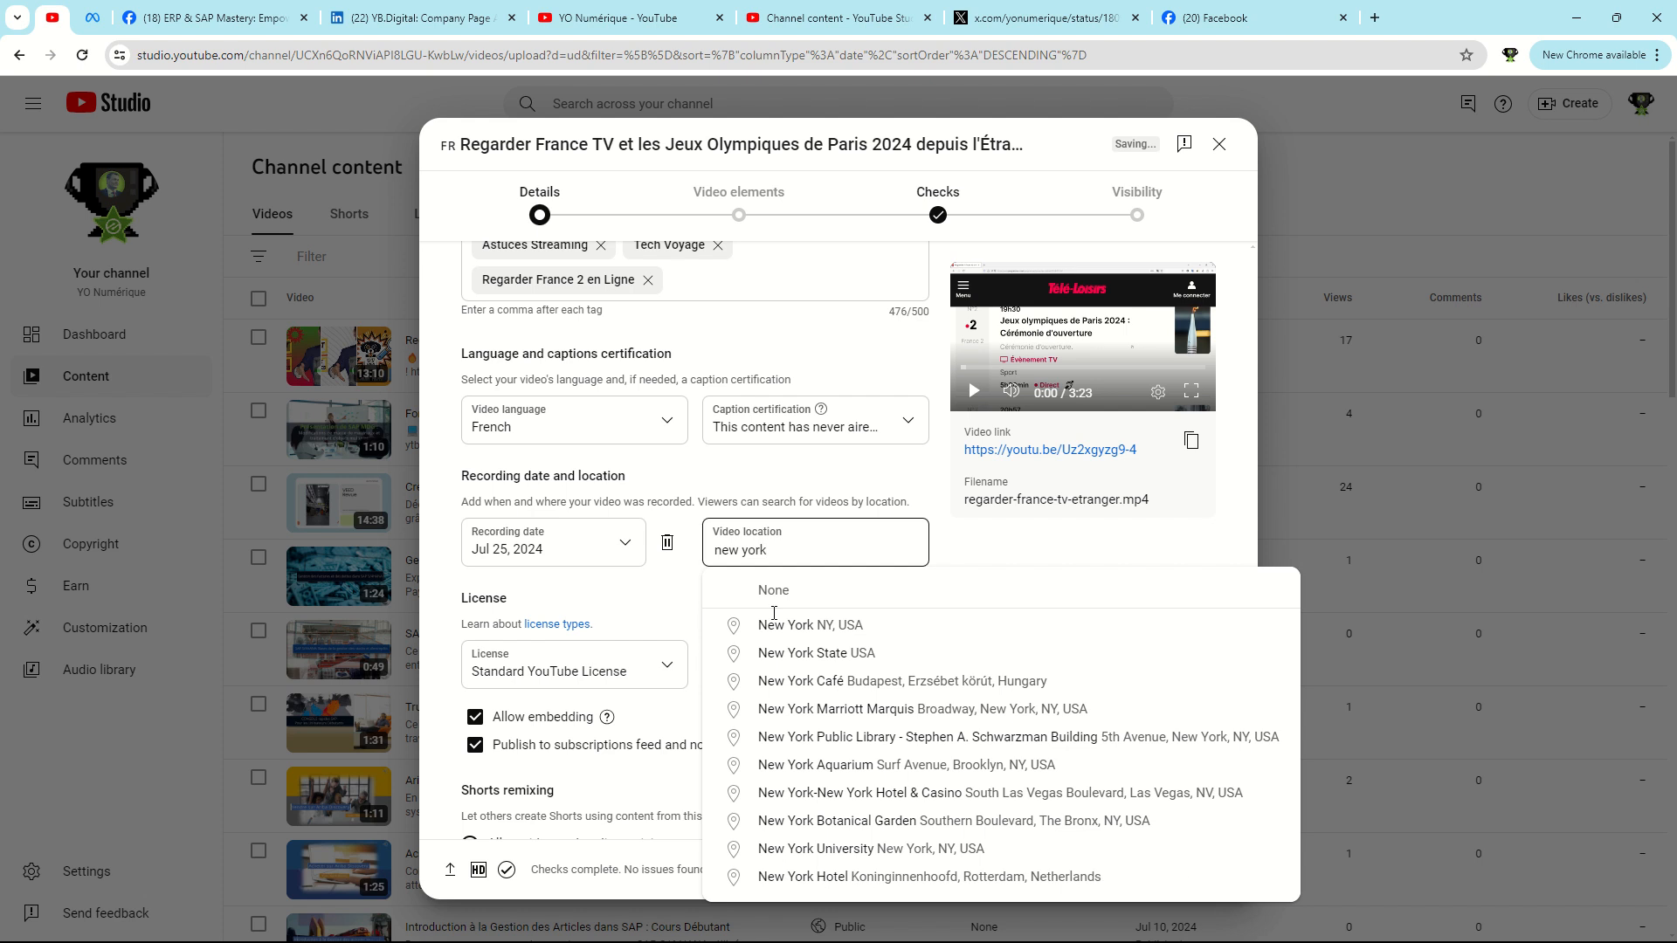
left_click(790, 629)
scroll(795, 655, "down", 4)
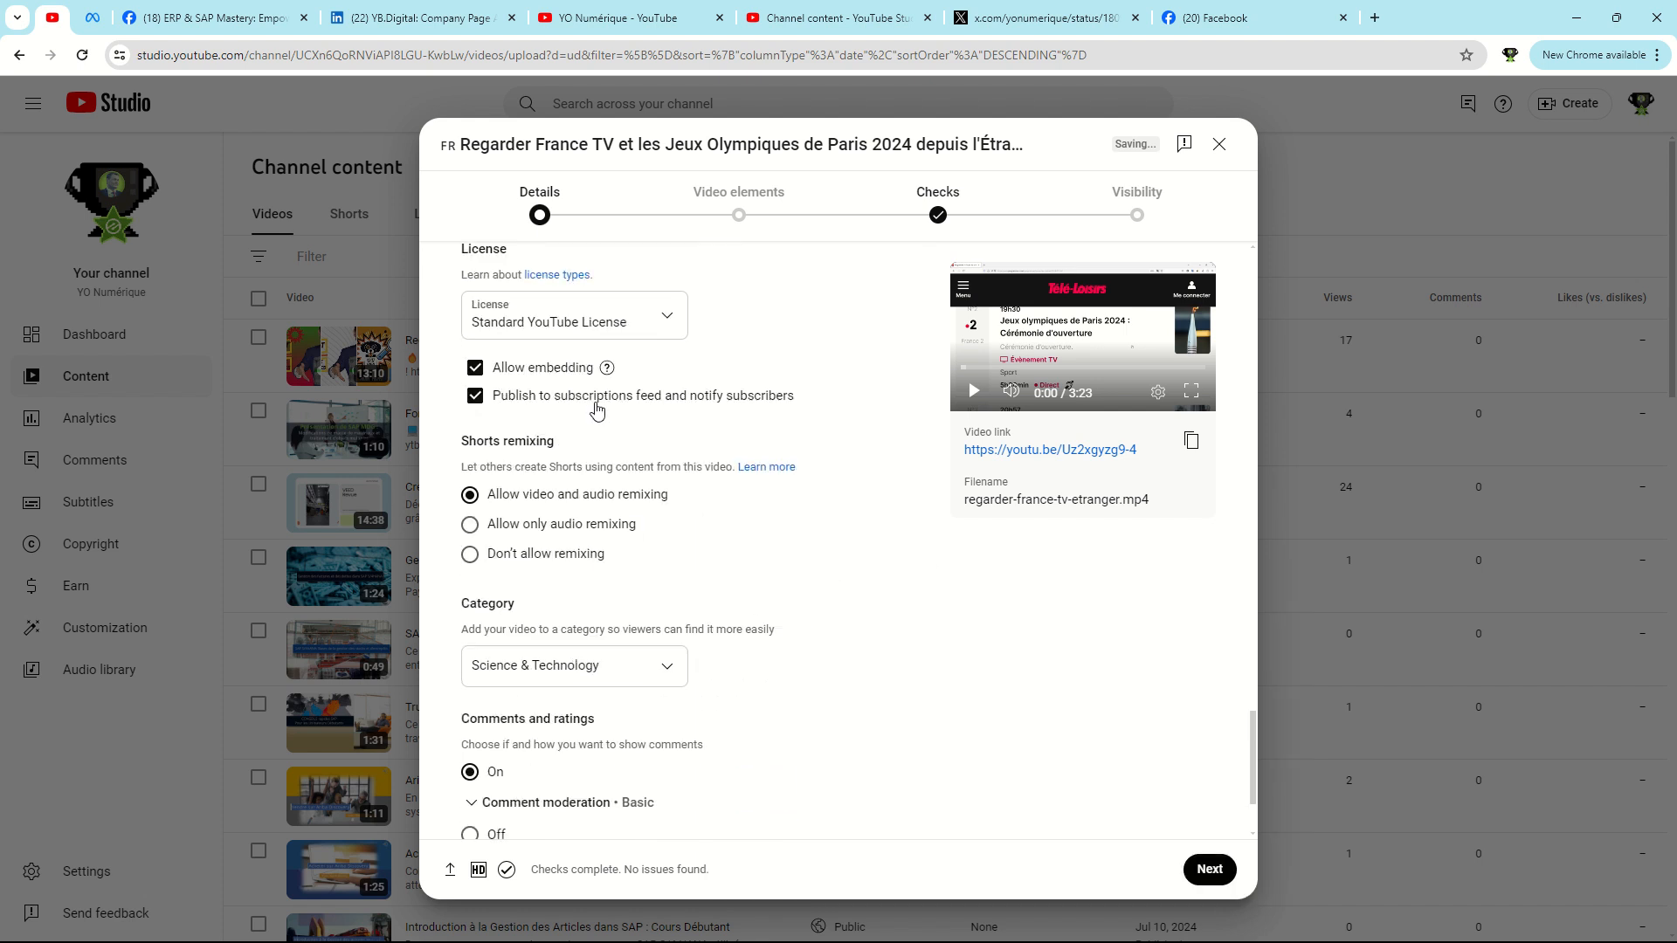
scroll(627, 567, "down", 2)
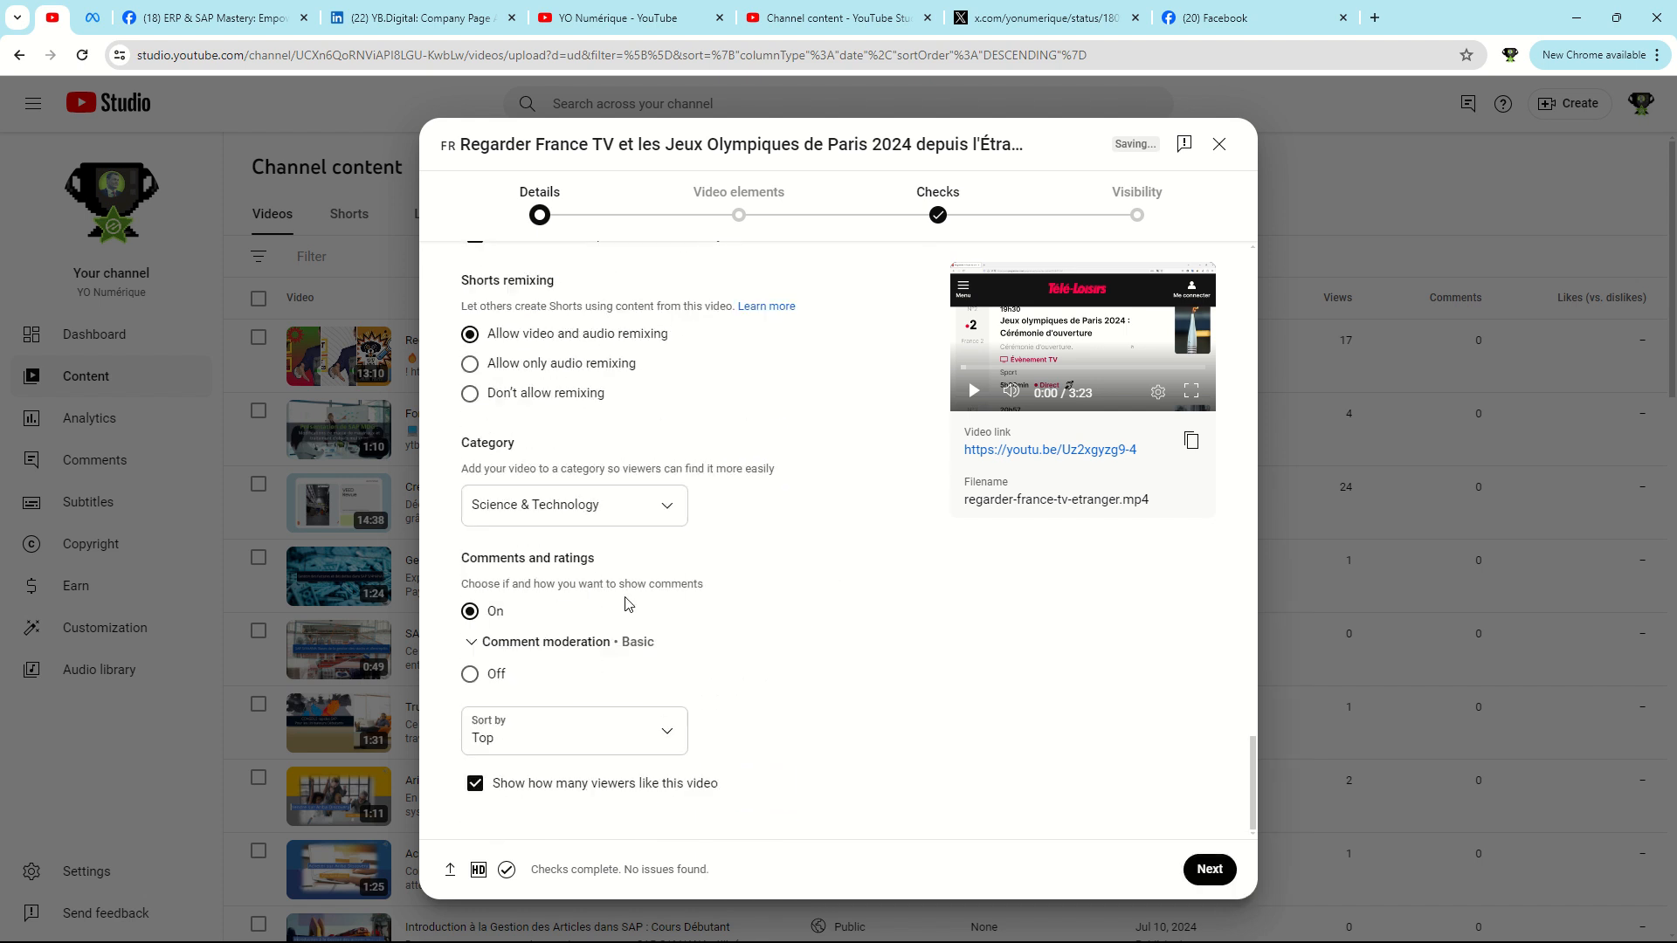
Proceed from the details to the video elements, add an end screen to the video and save it.
scroll(663, 681, "up", 20)
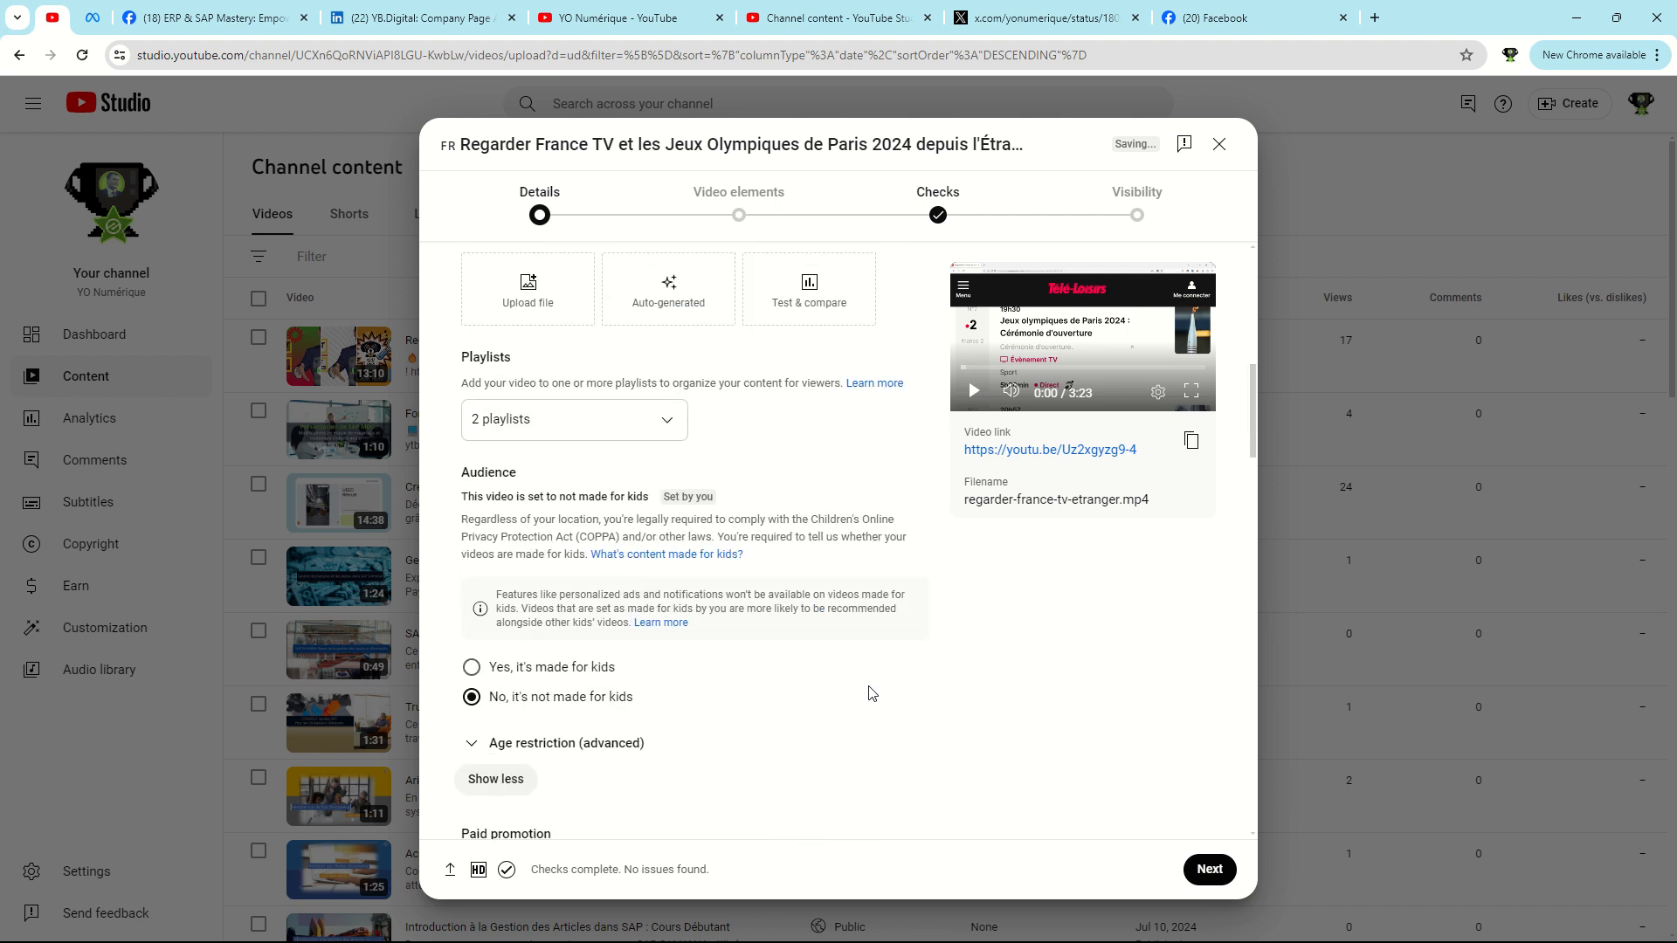
scroll(650, 680, "down", 5)
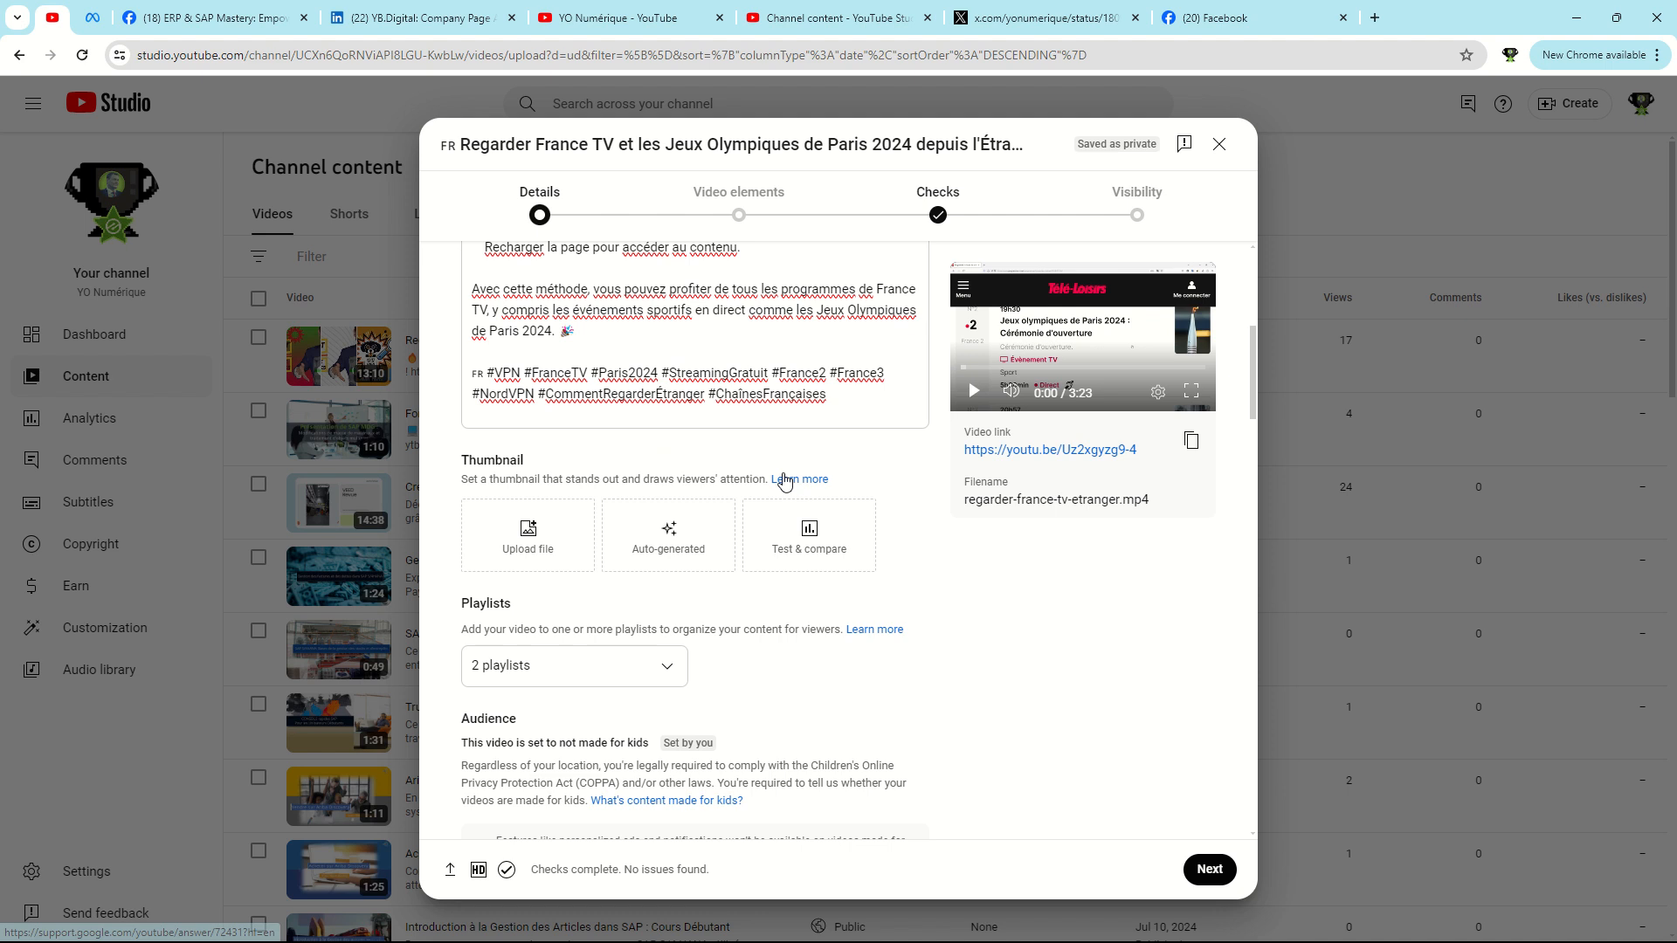
left_click(1209, 872)
left_click(1190, 455)
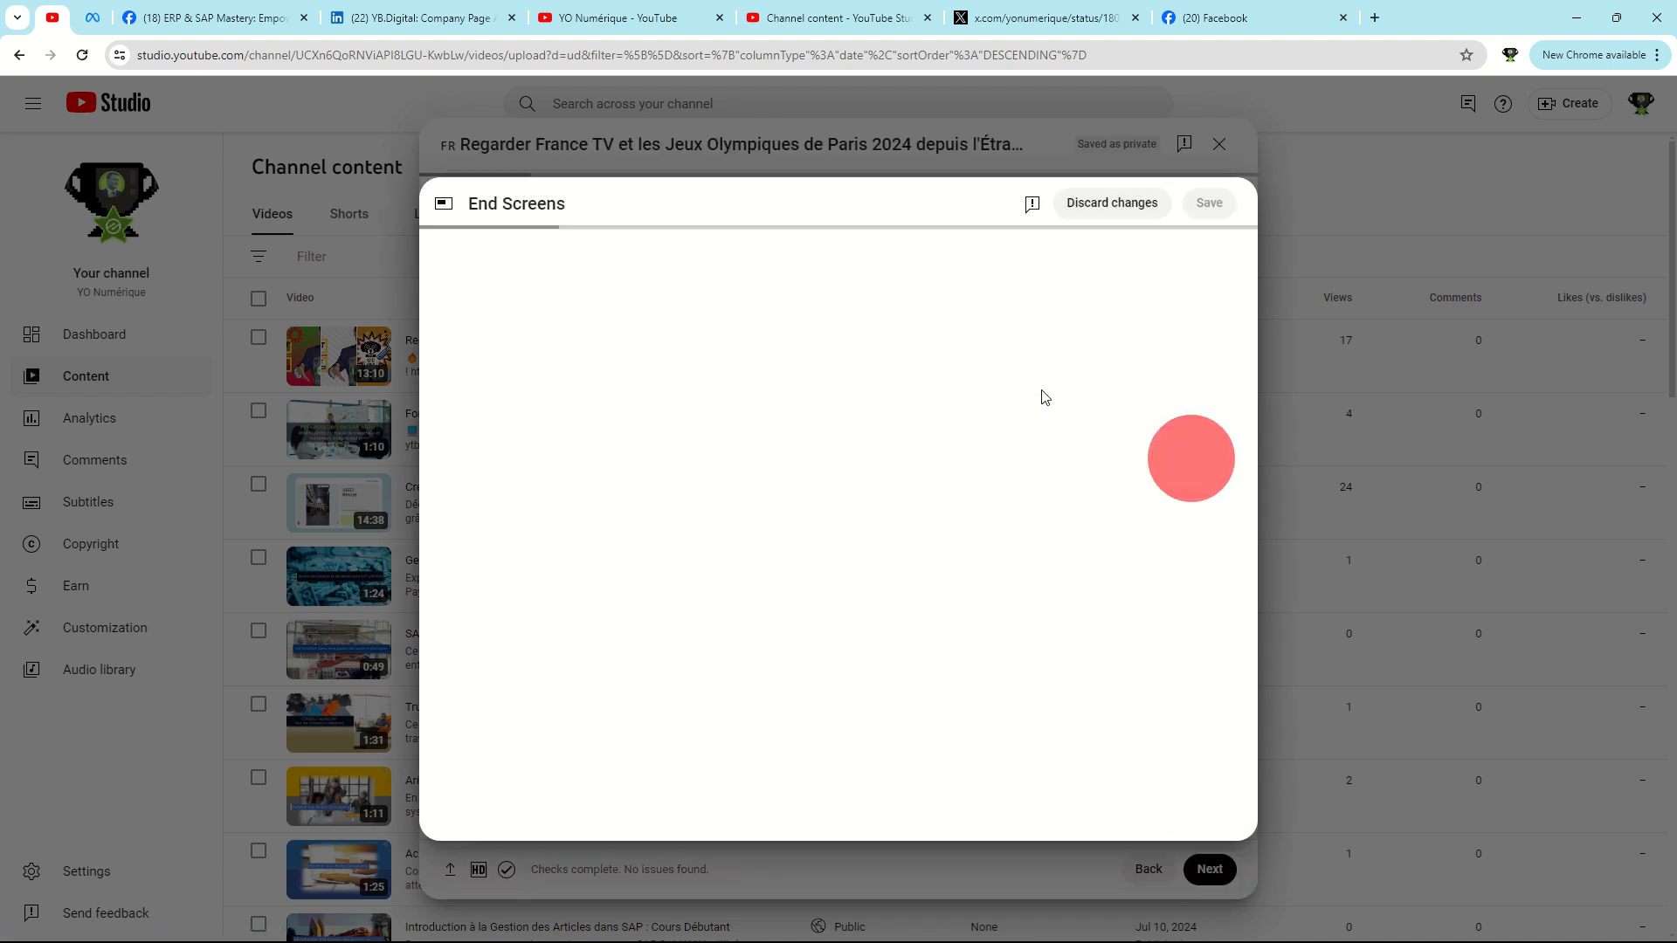
left_click(865, 385)
left_click(1209, 206)
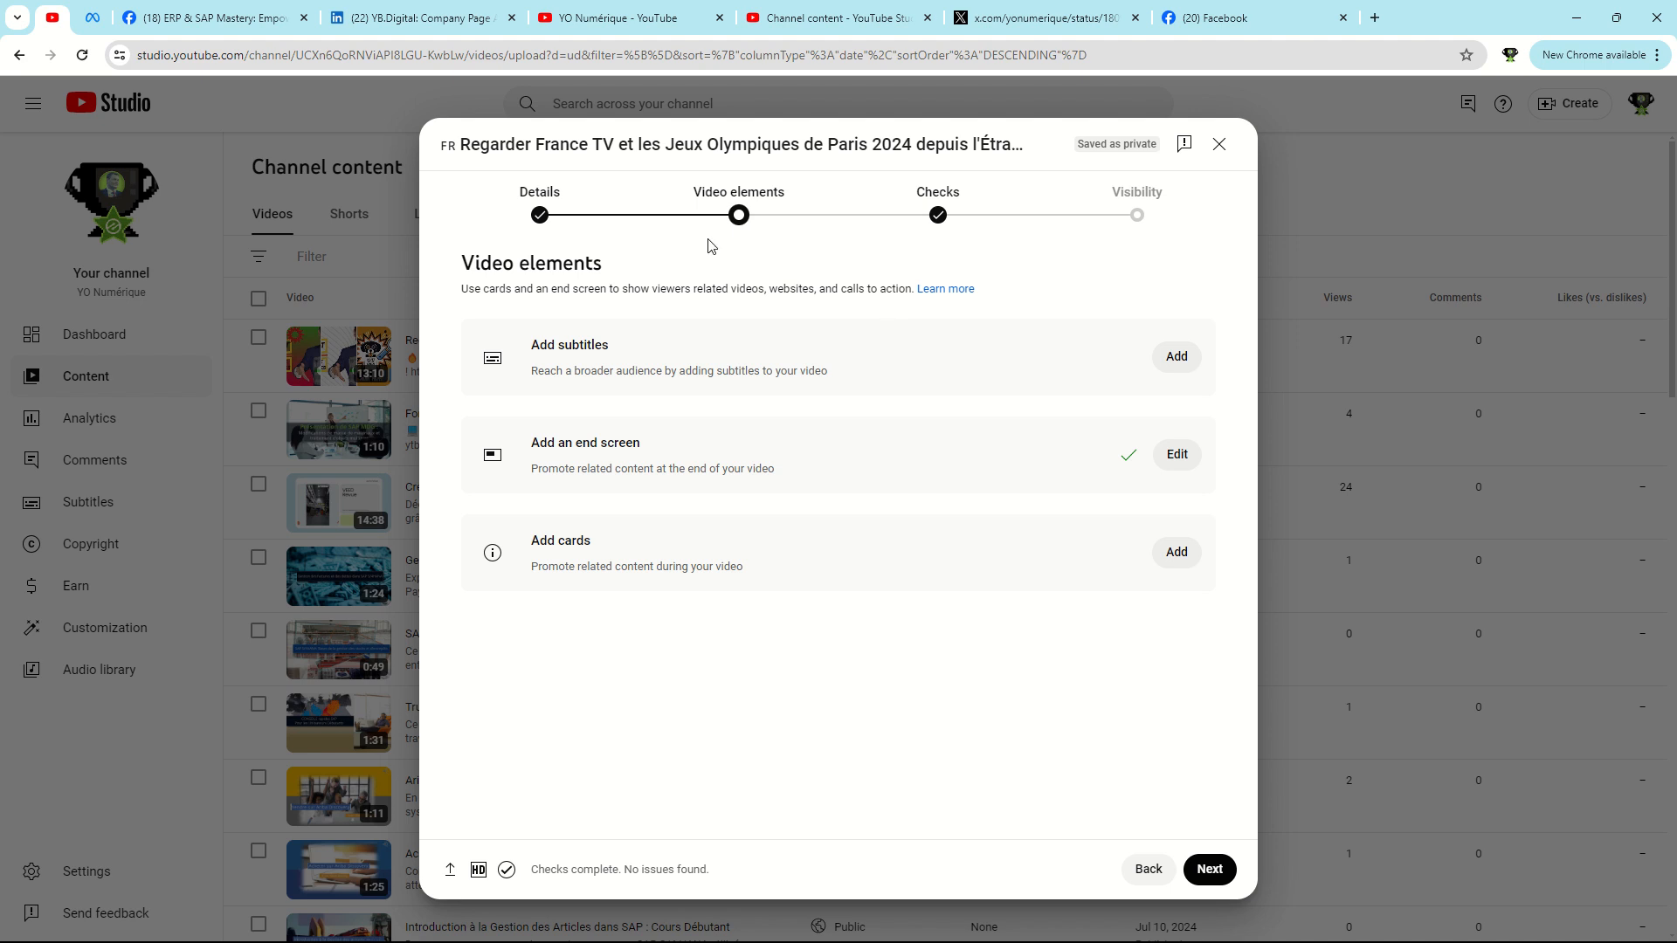
Continue past the copyright checks and publish the video with Public visibility, without an instant Premiere.
left_click(1214, 873)
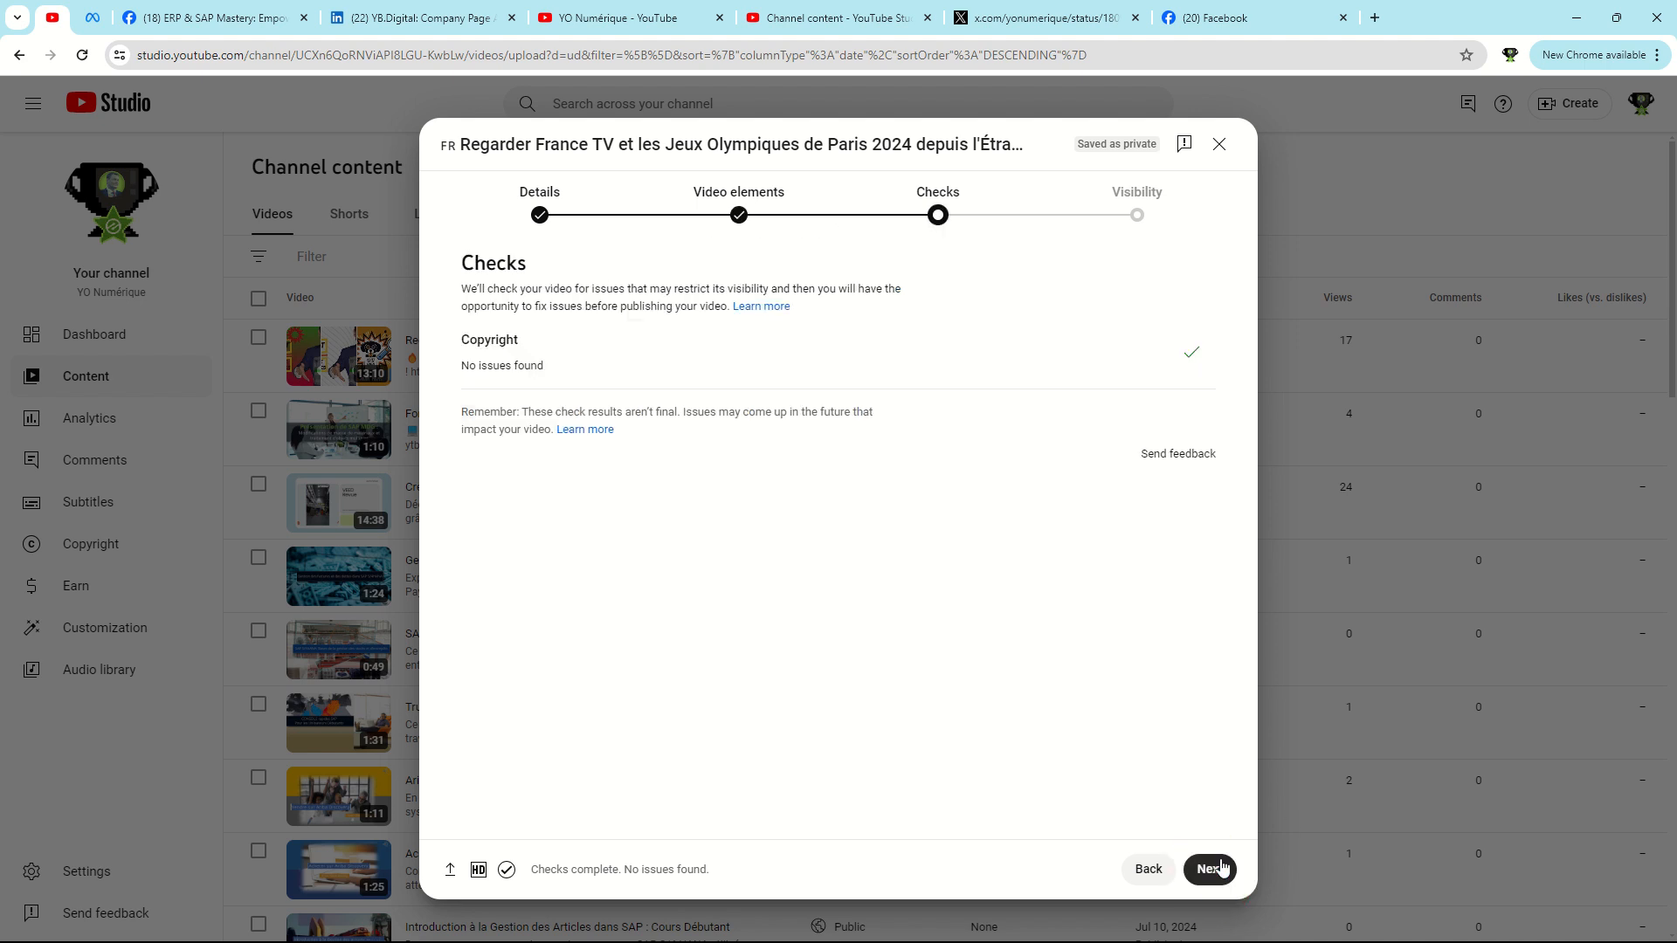
left_click(1222, 867)
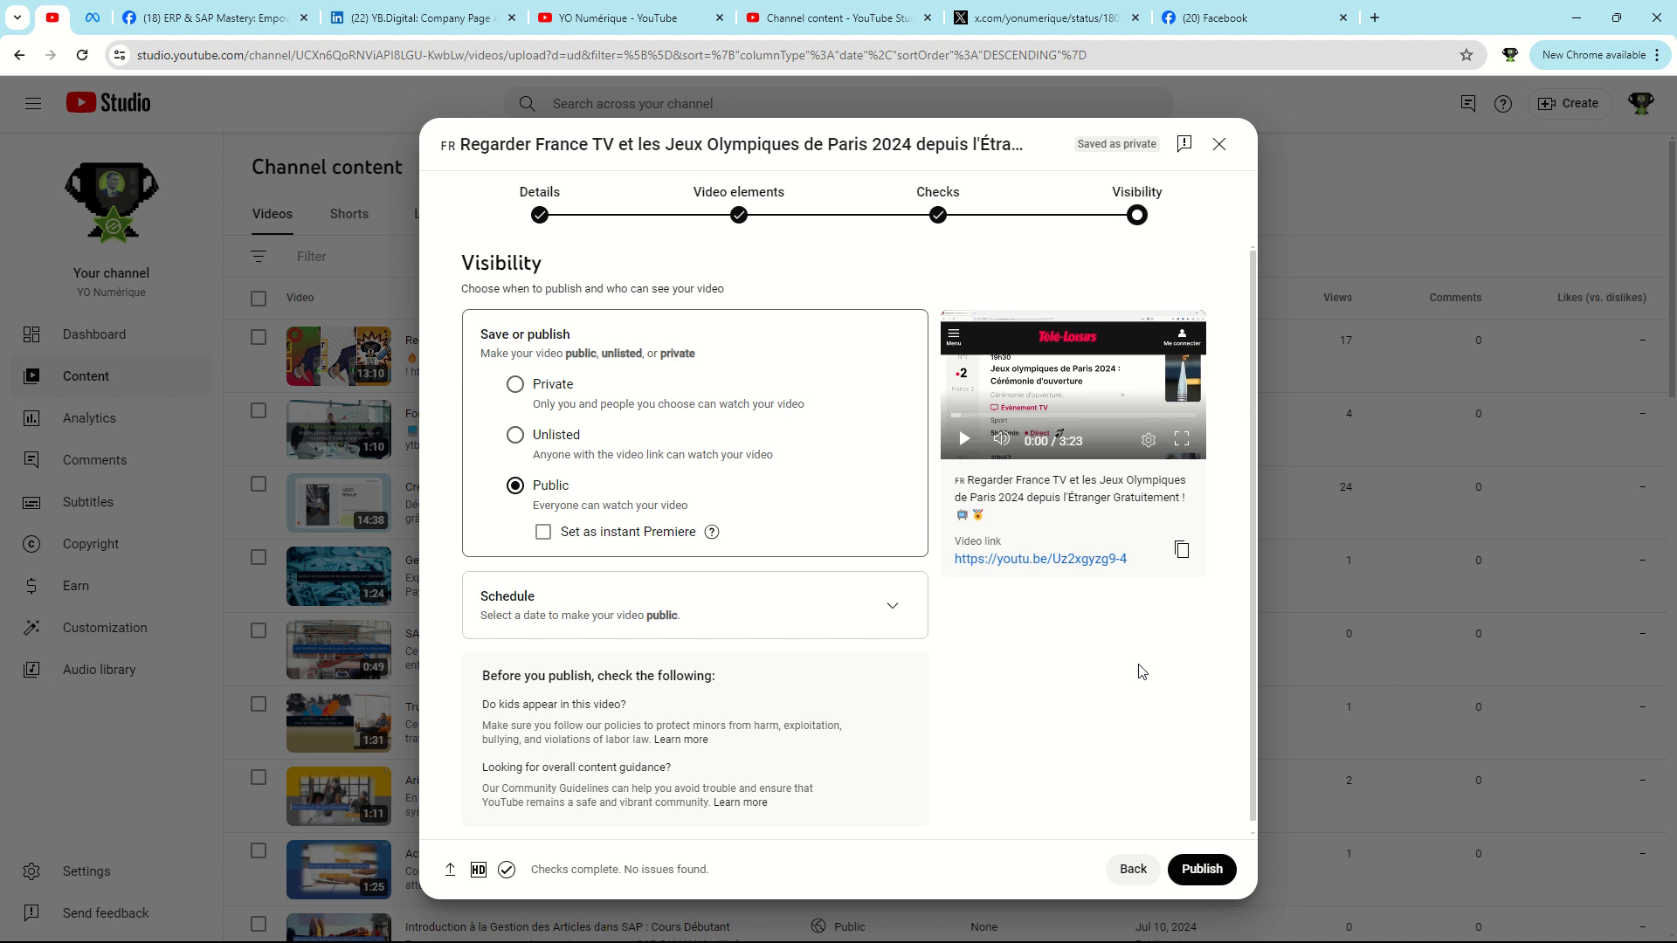
left_click(1202, 870)
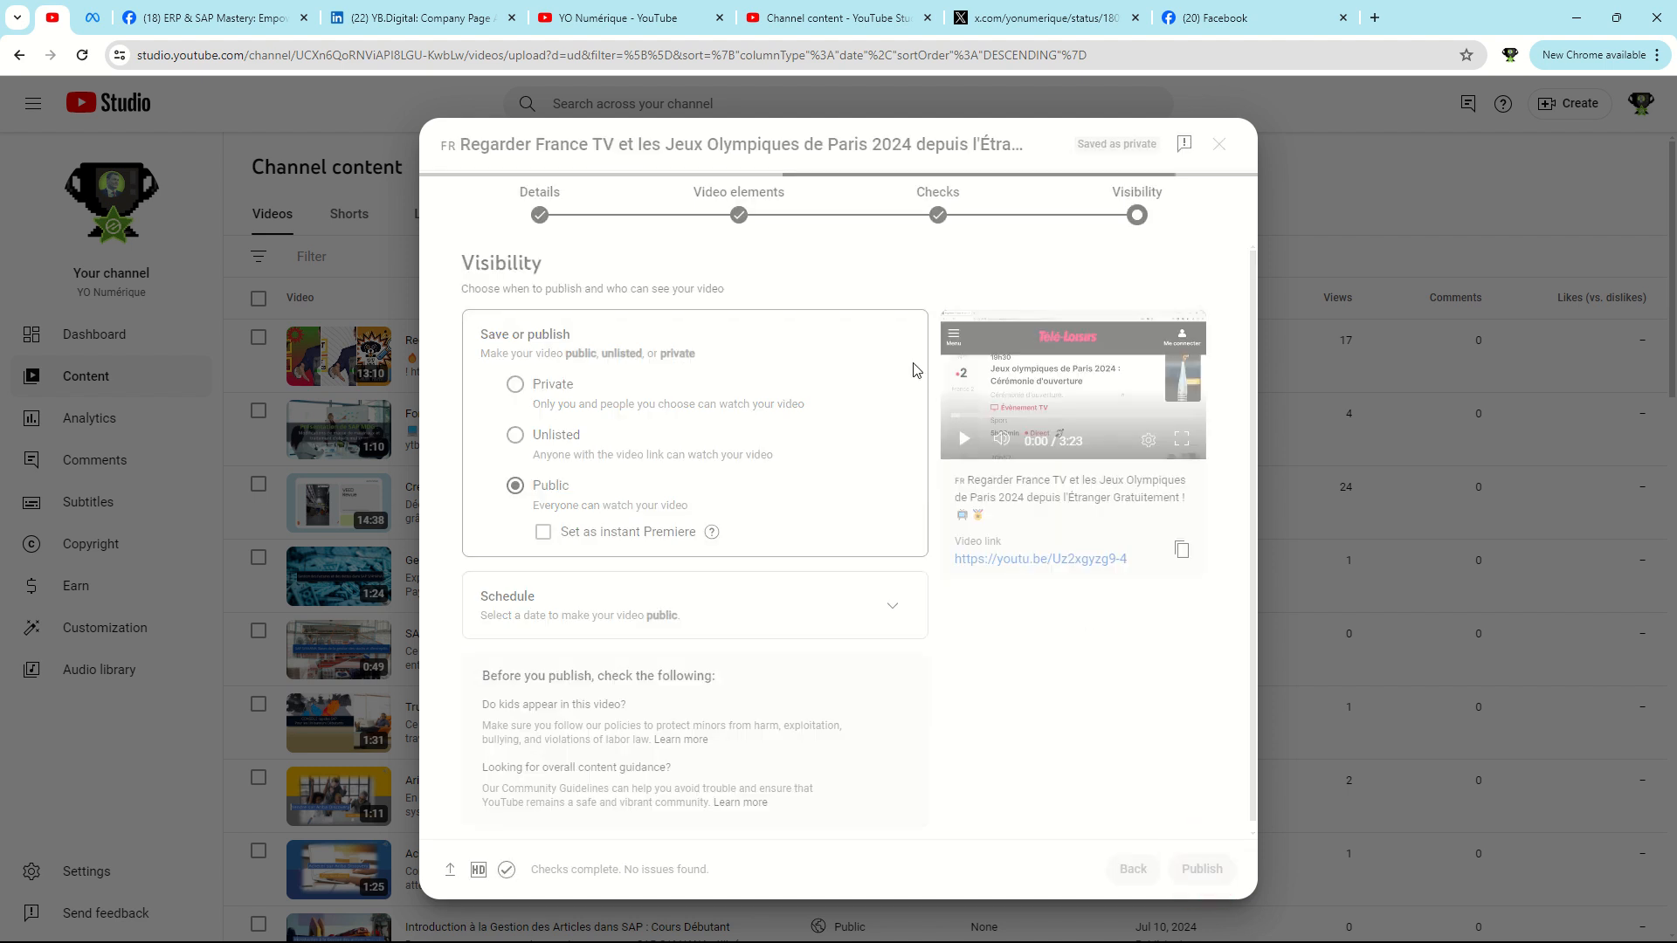